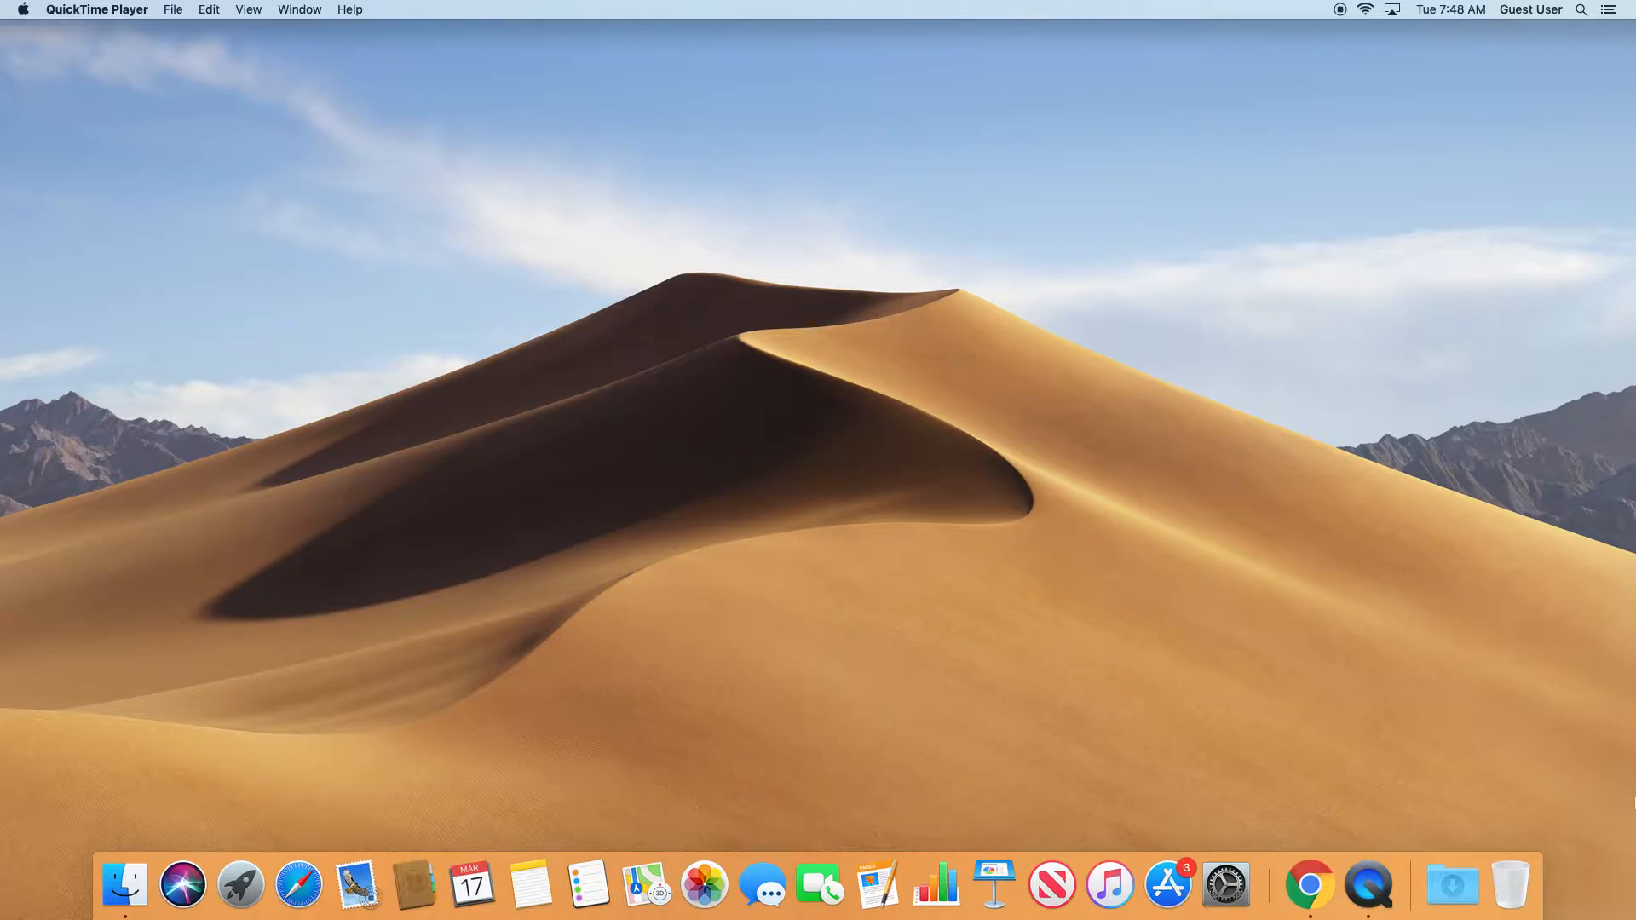
left_click(1312, 894)
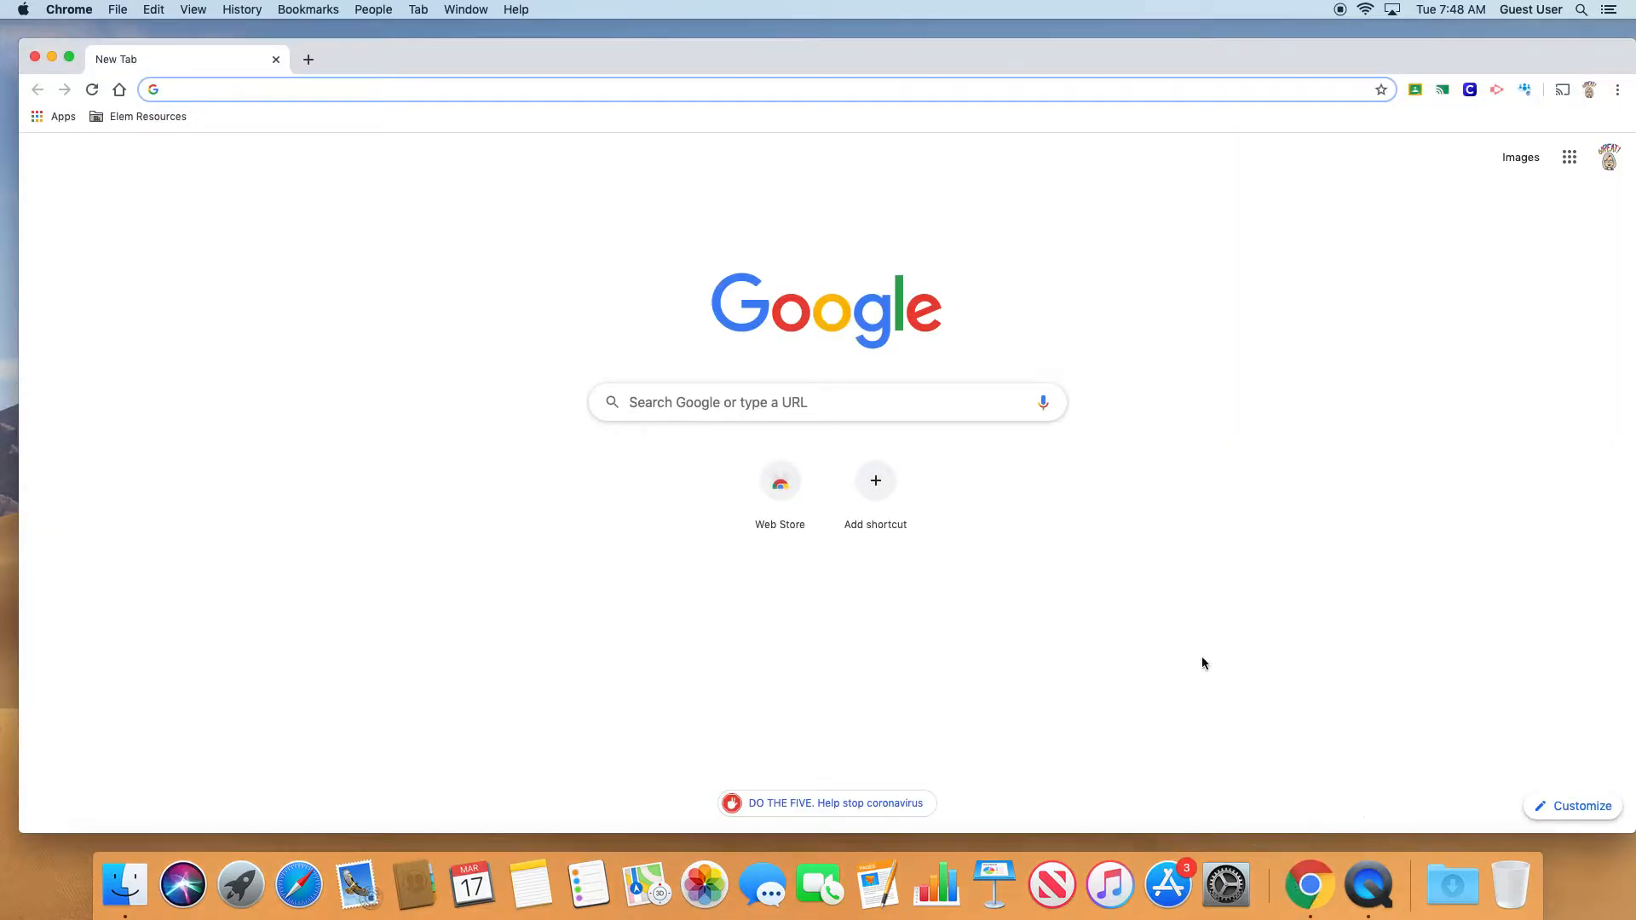
type("w")
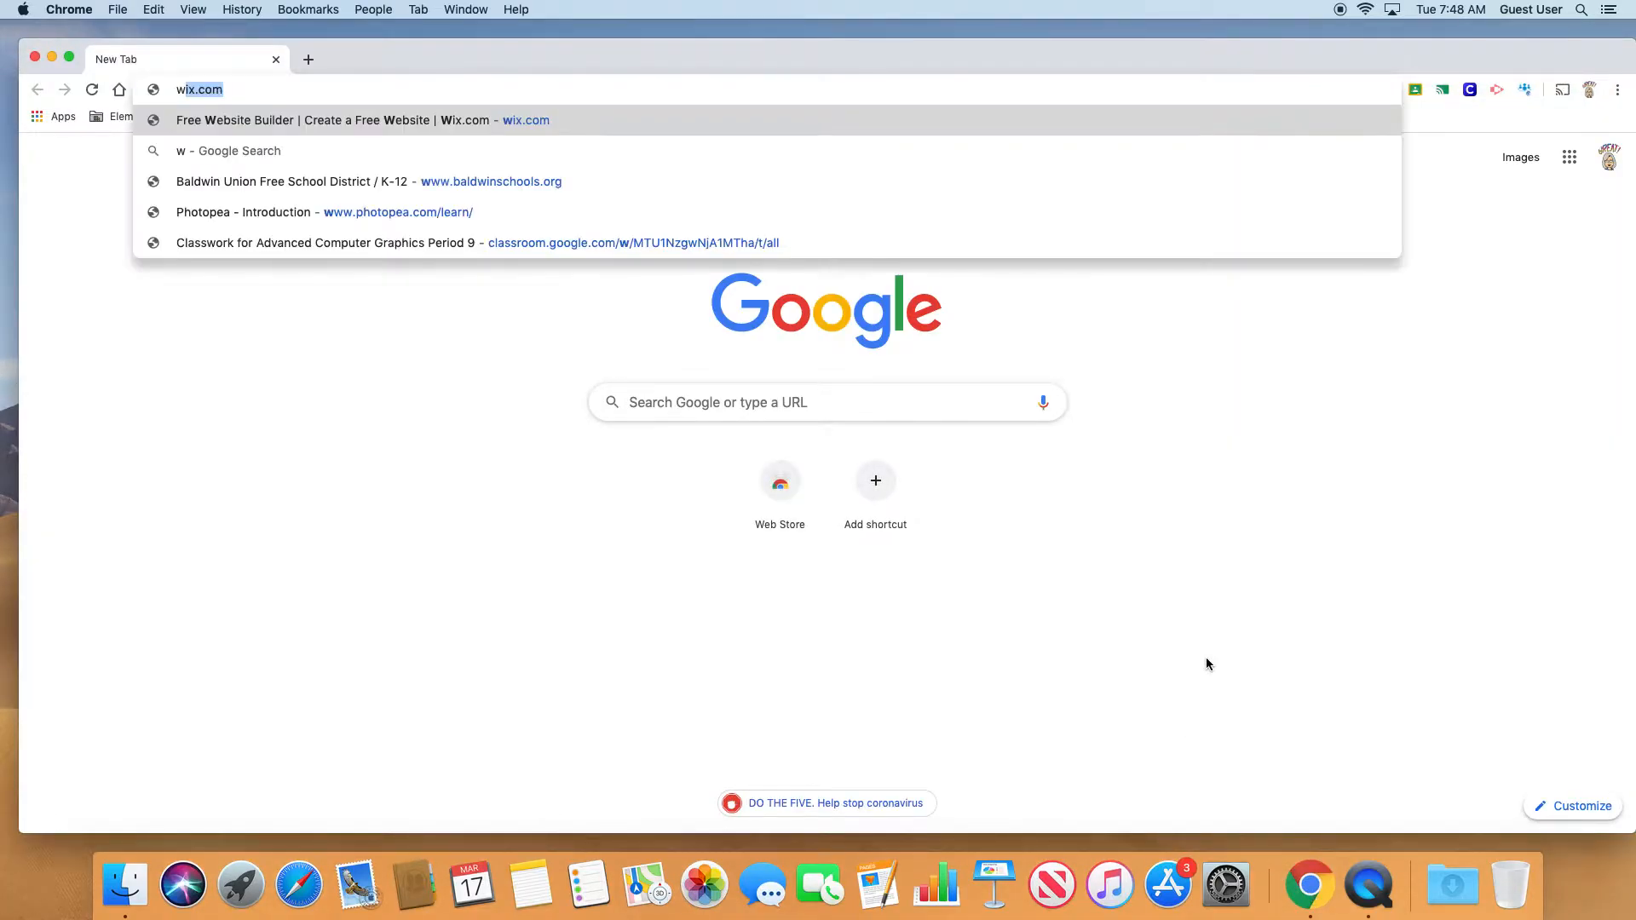
type("ww.")
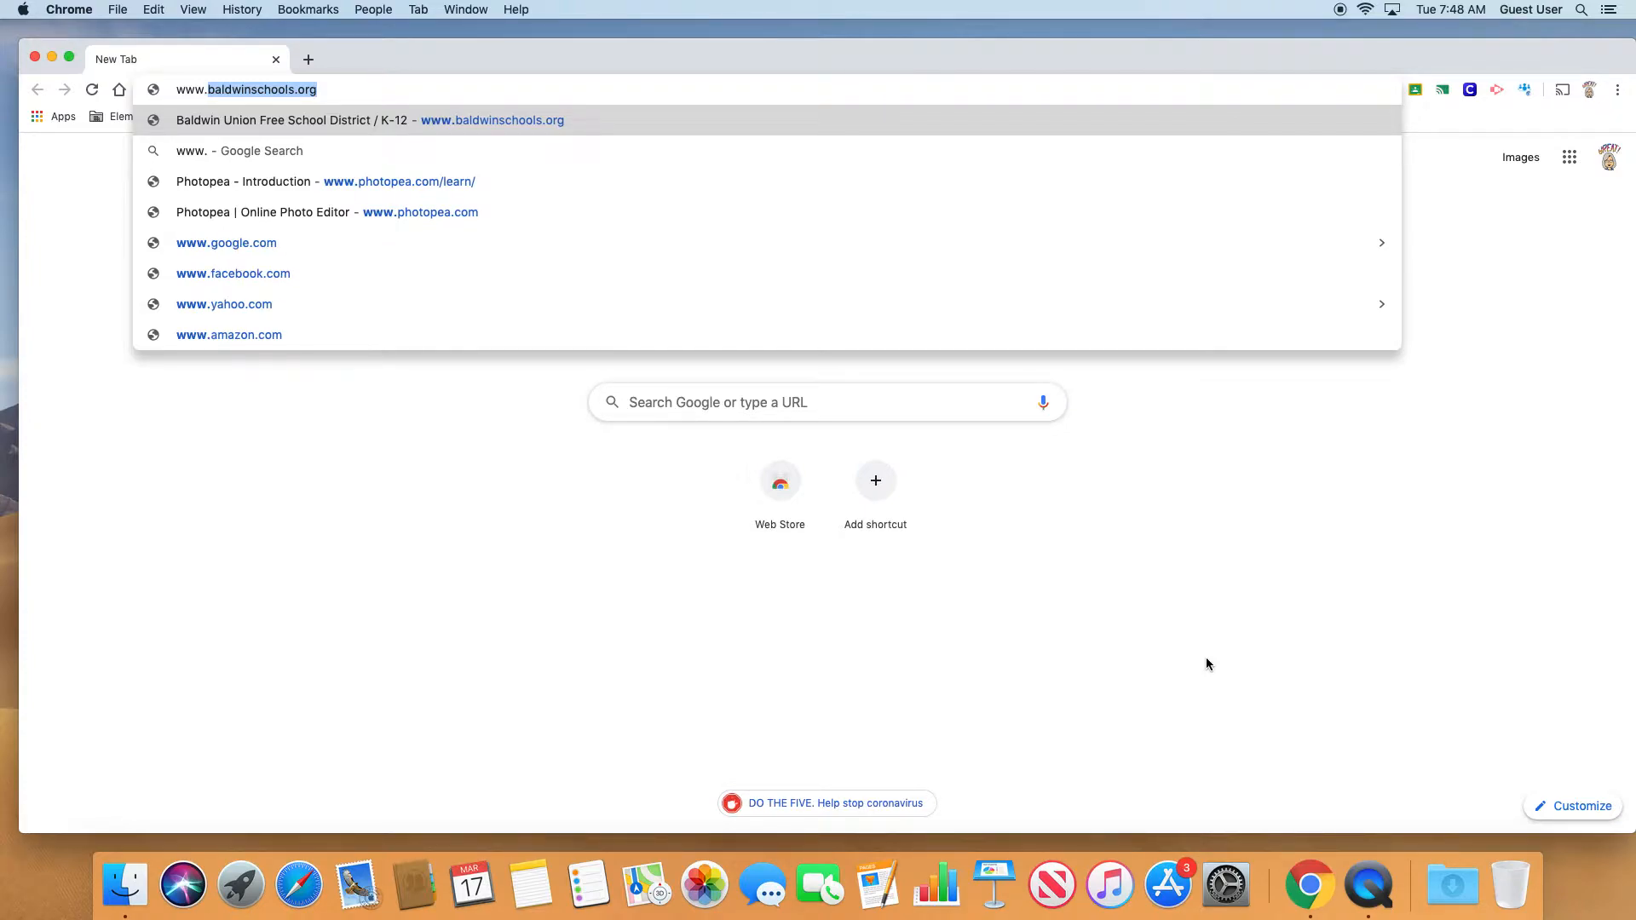
type(".pho")
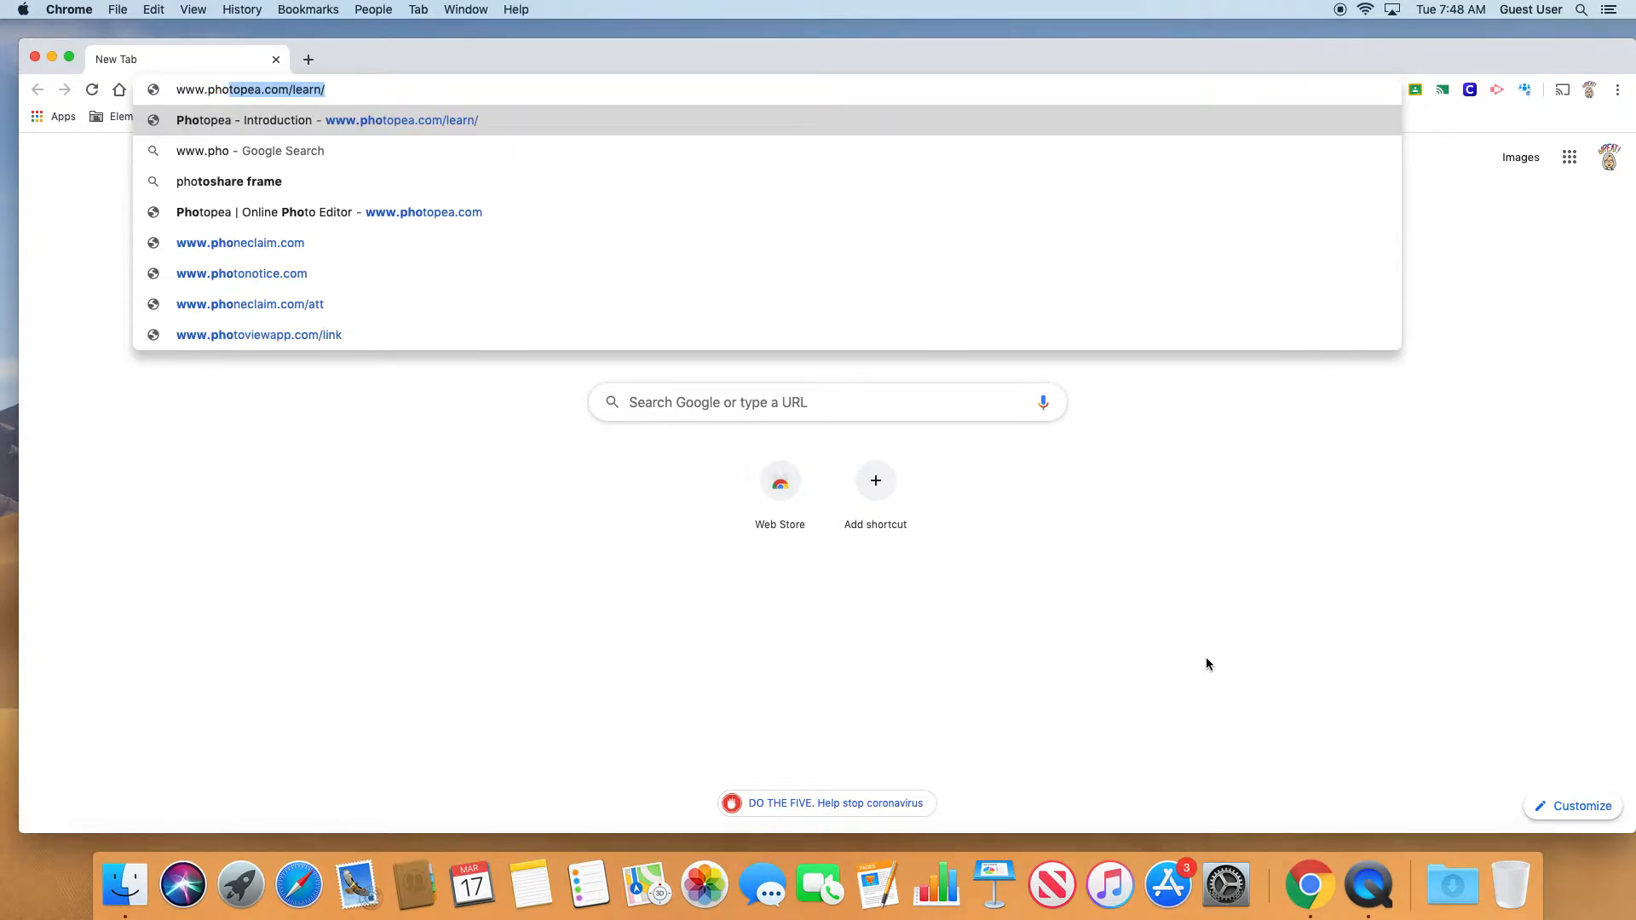
type("top")
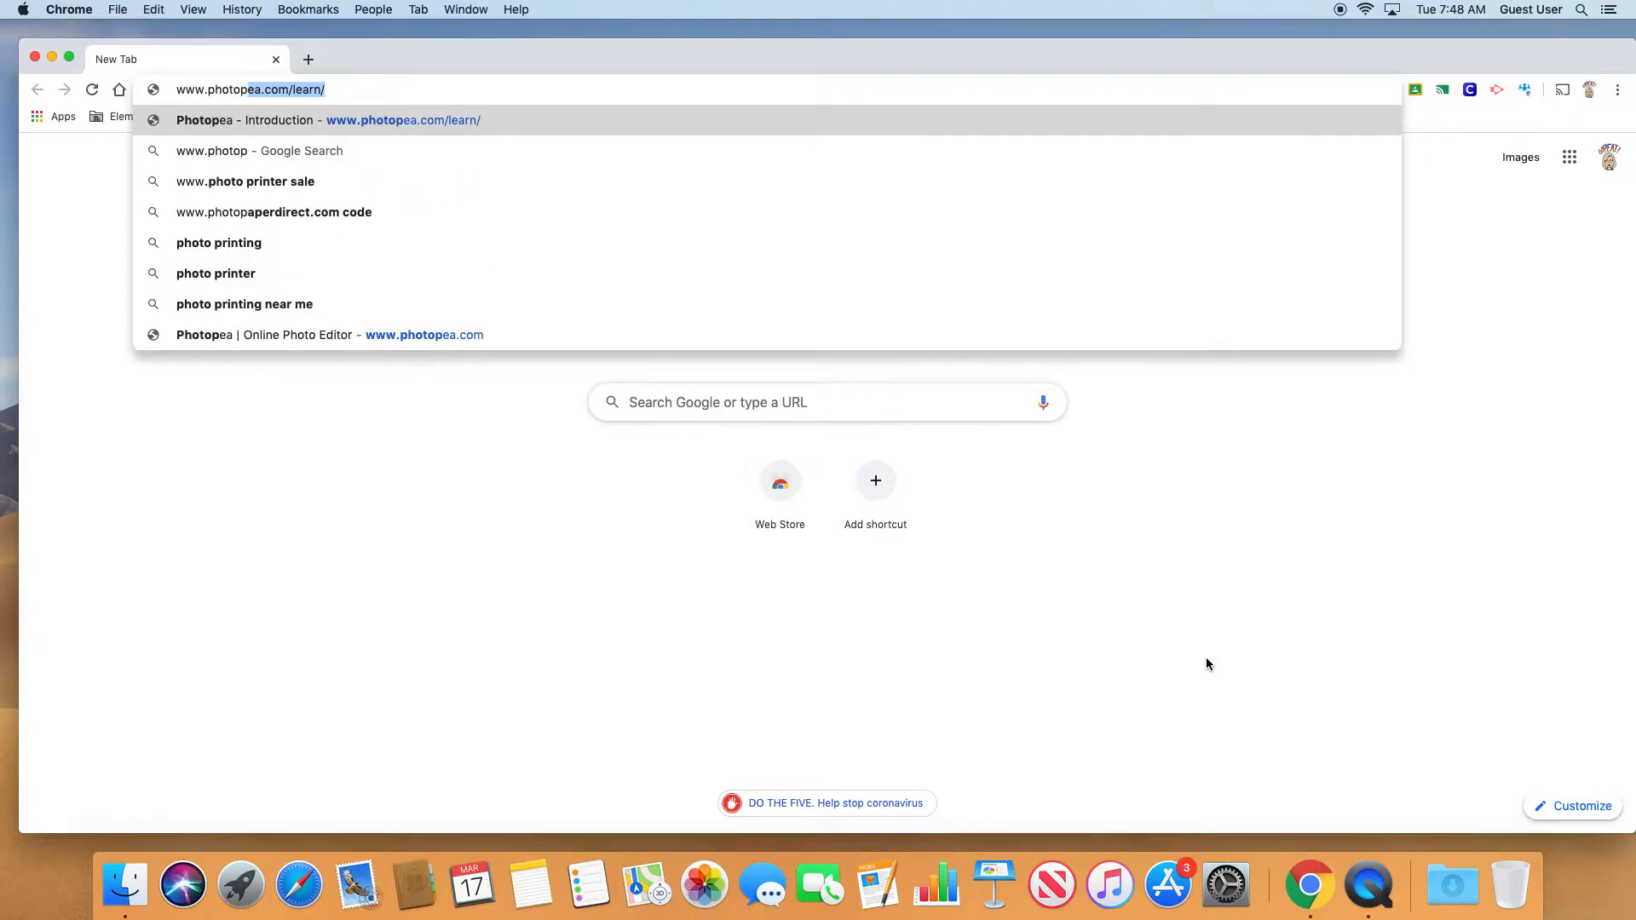
type("ea.com")
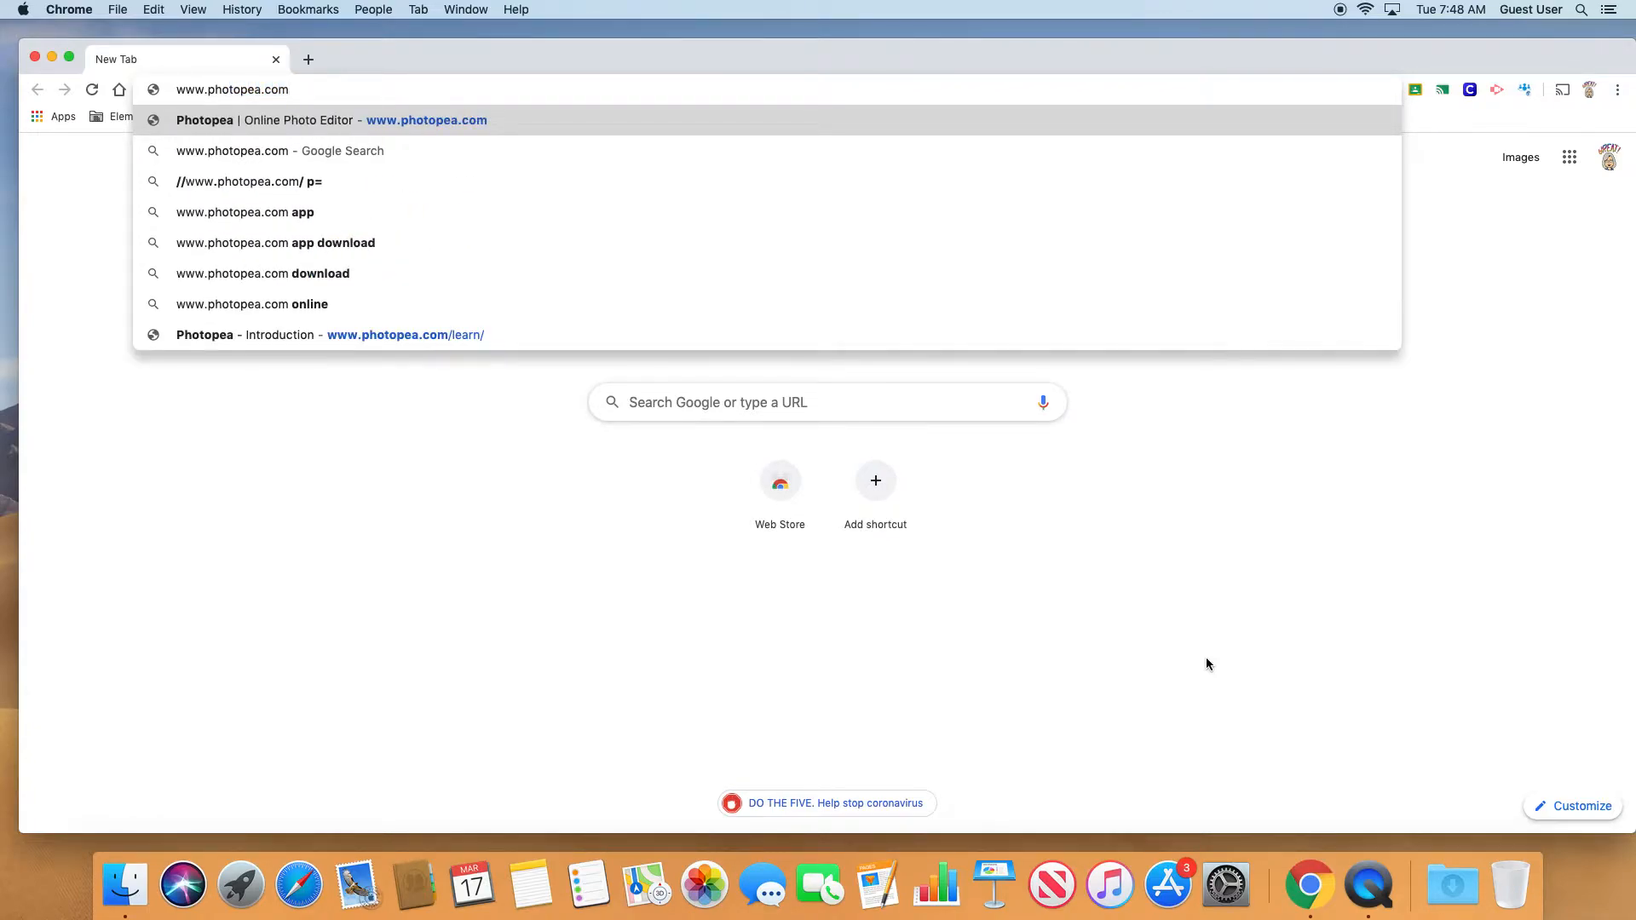
key("Return")
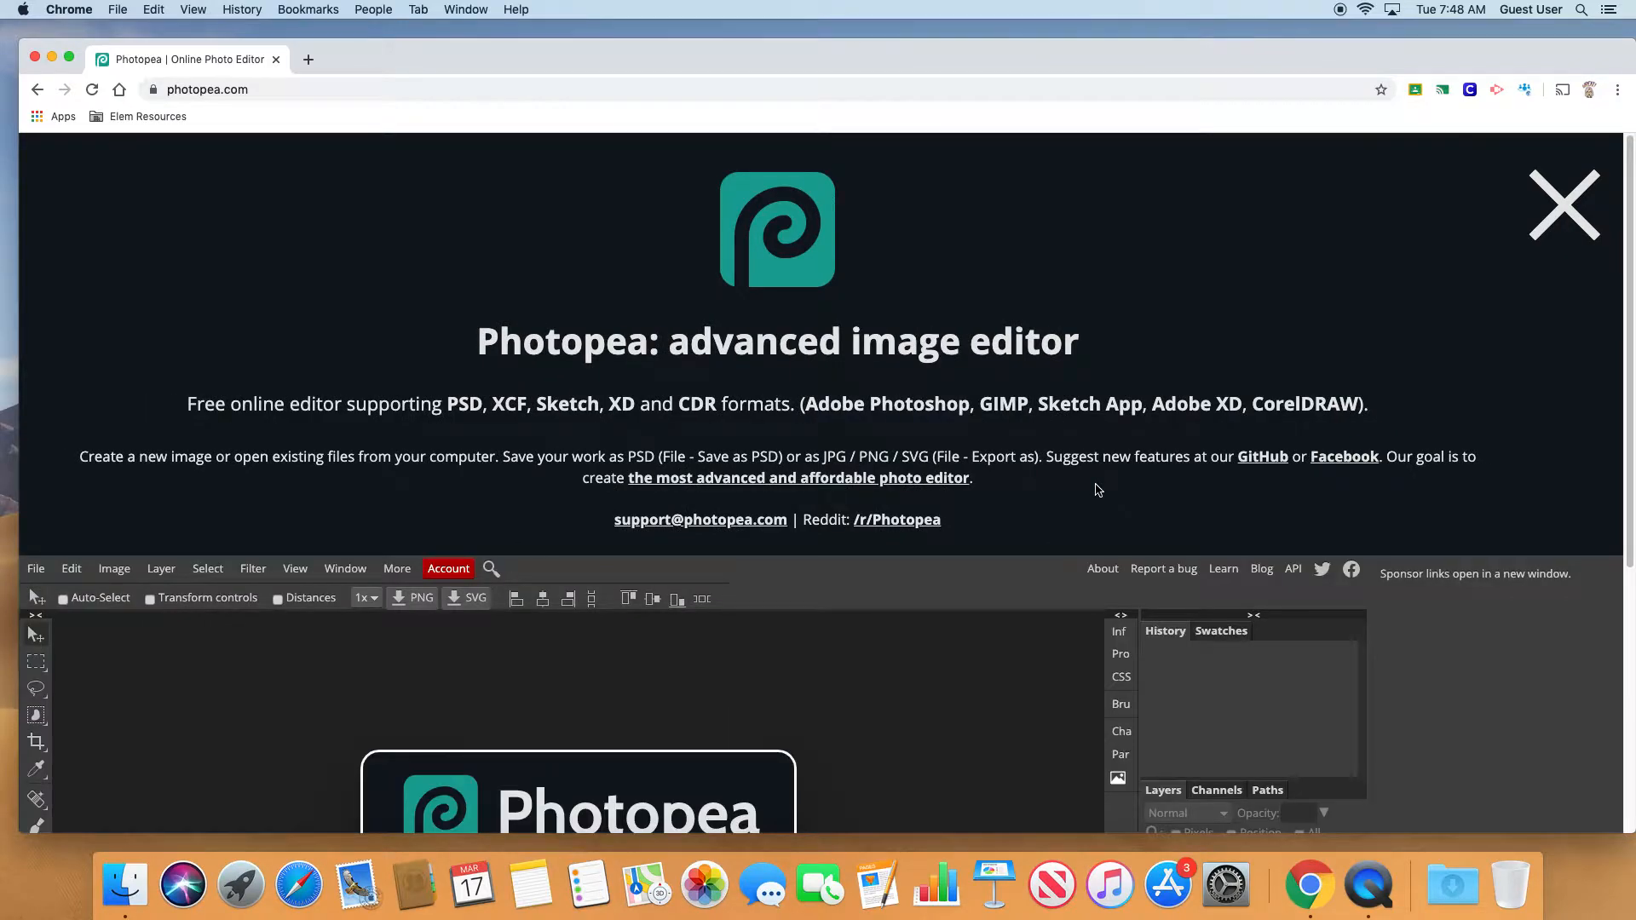
Step: Start a new project in the editor and name it "e learning one"
left_click_drag(1632, 354, 1633, 615)
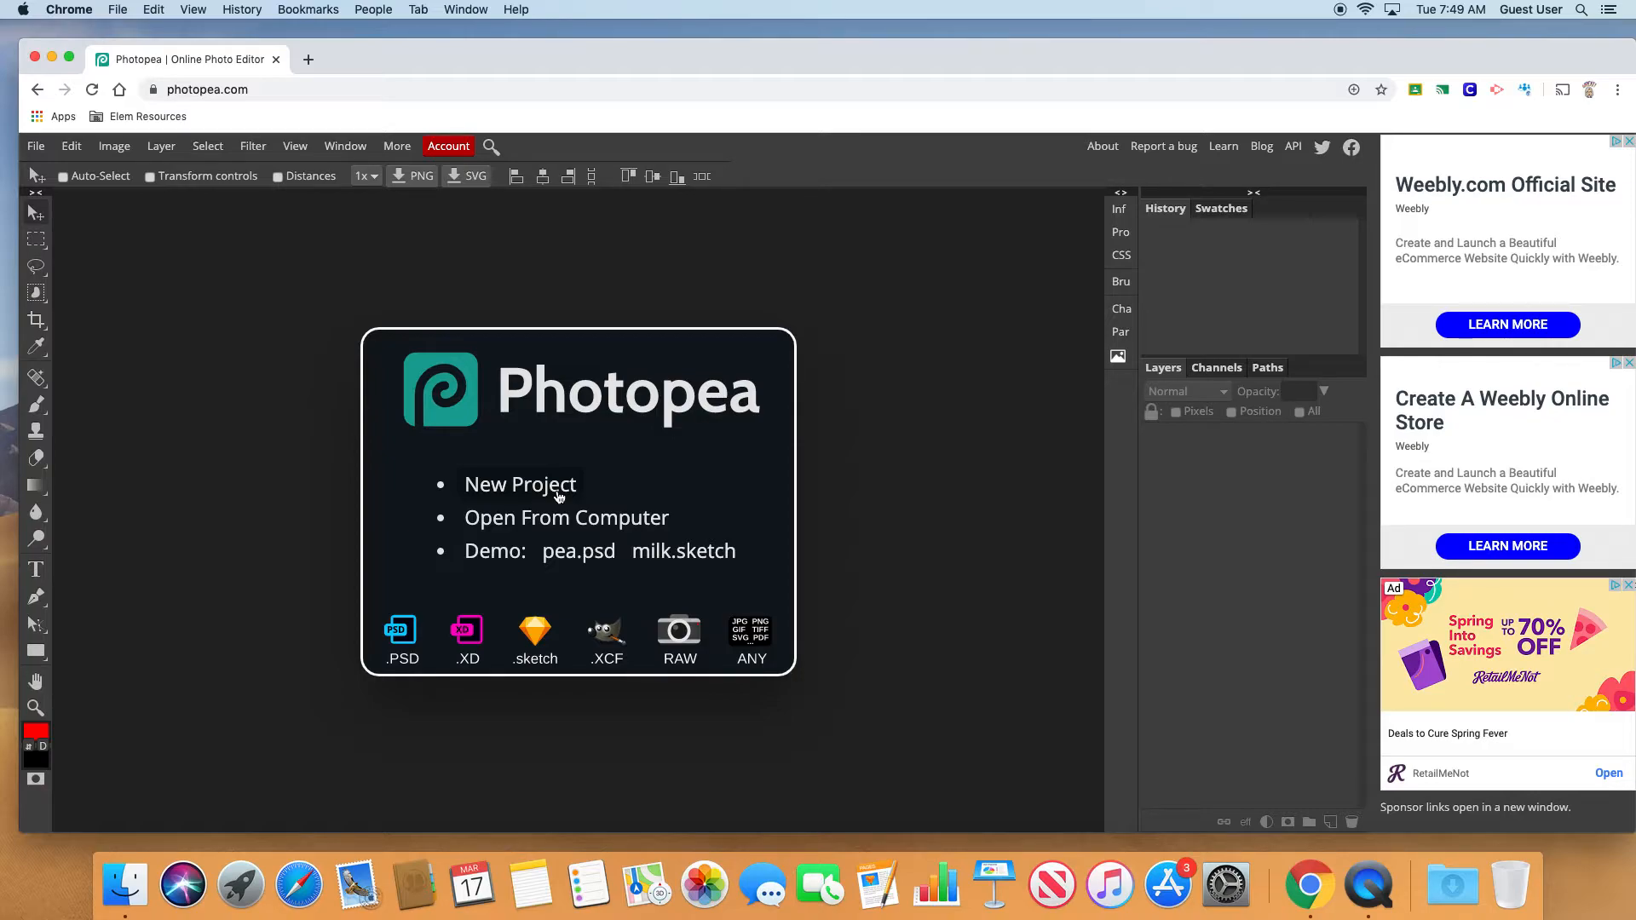
left_click(559, 497)
left_click(559, 496)
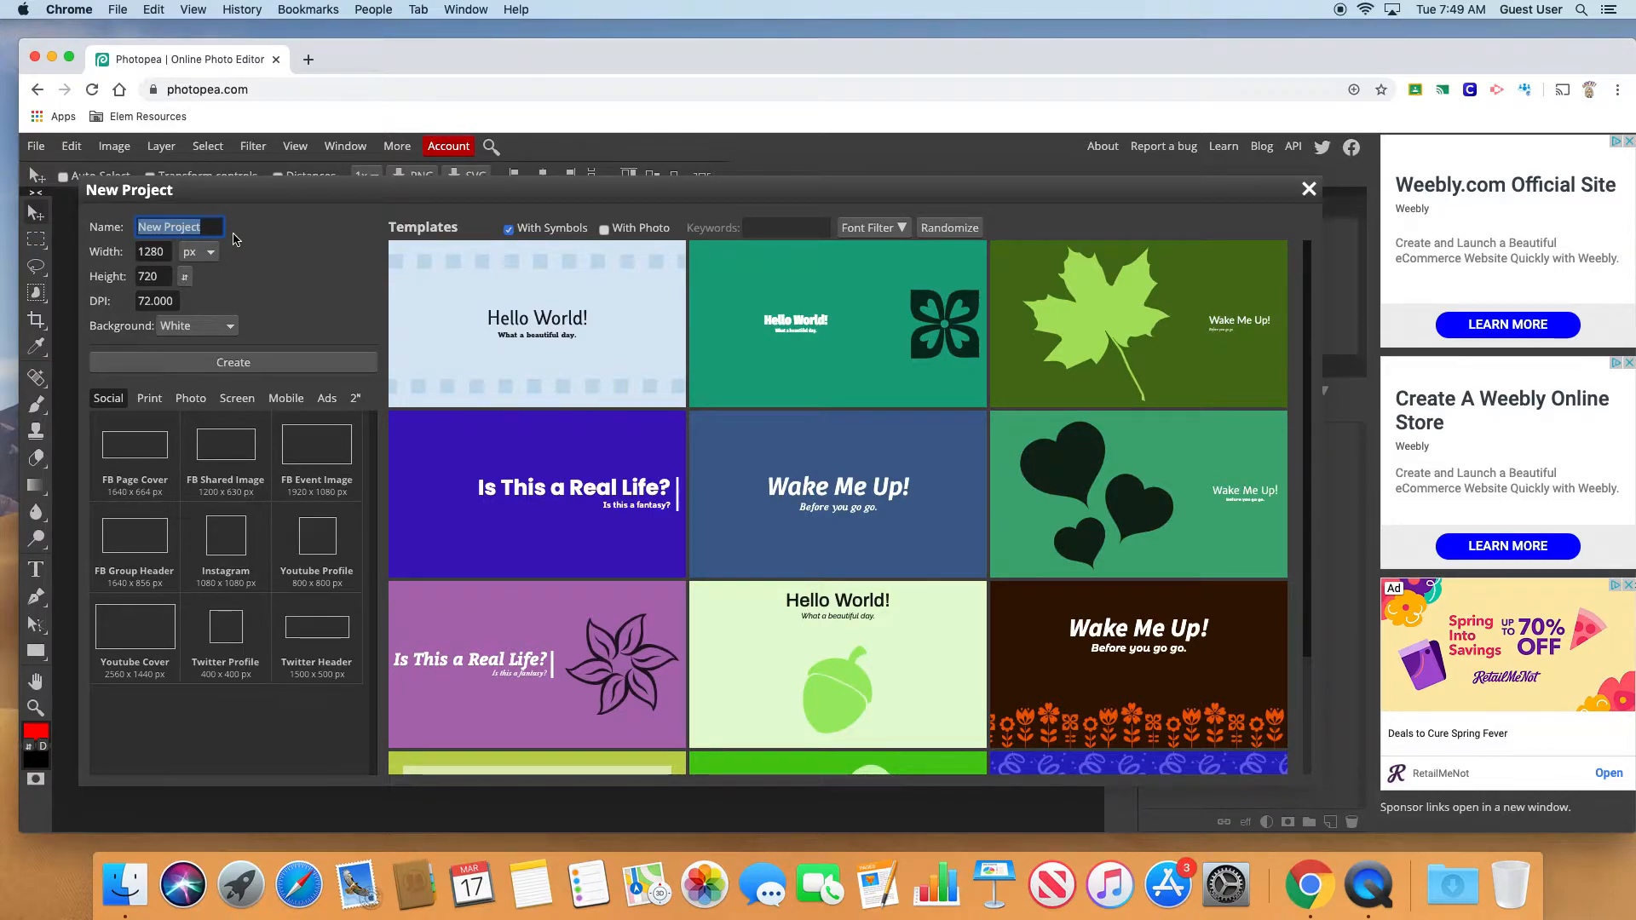
type("e ")
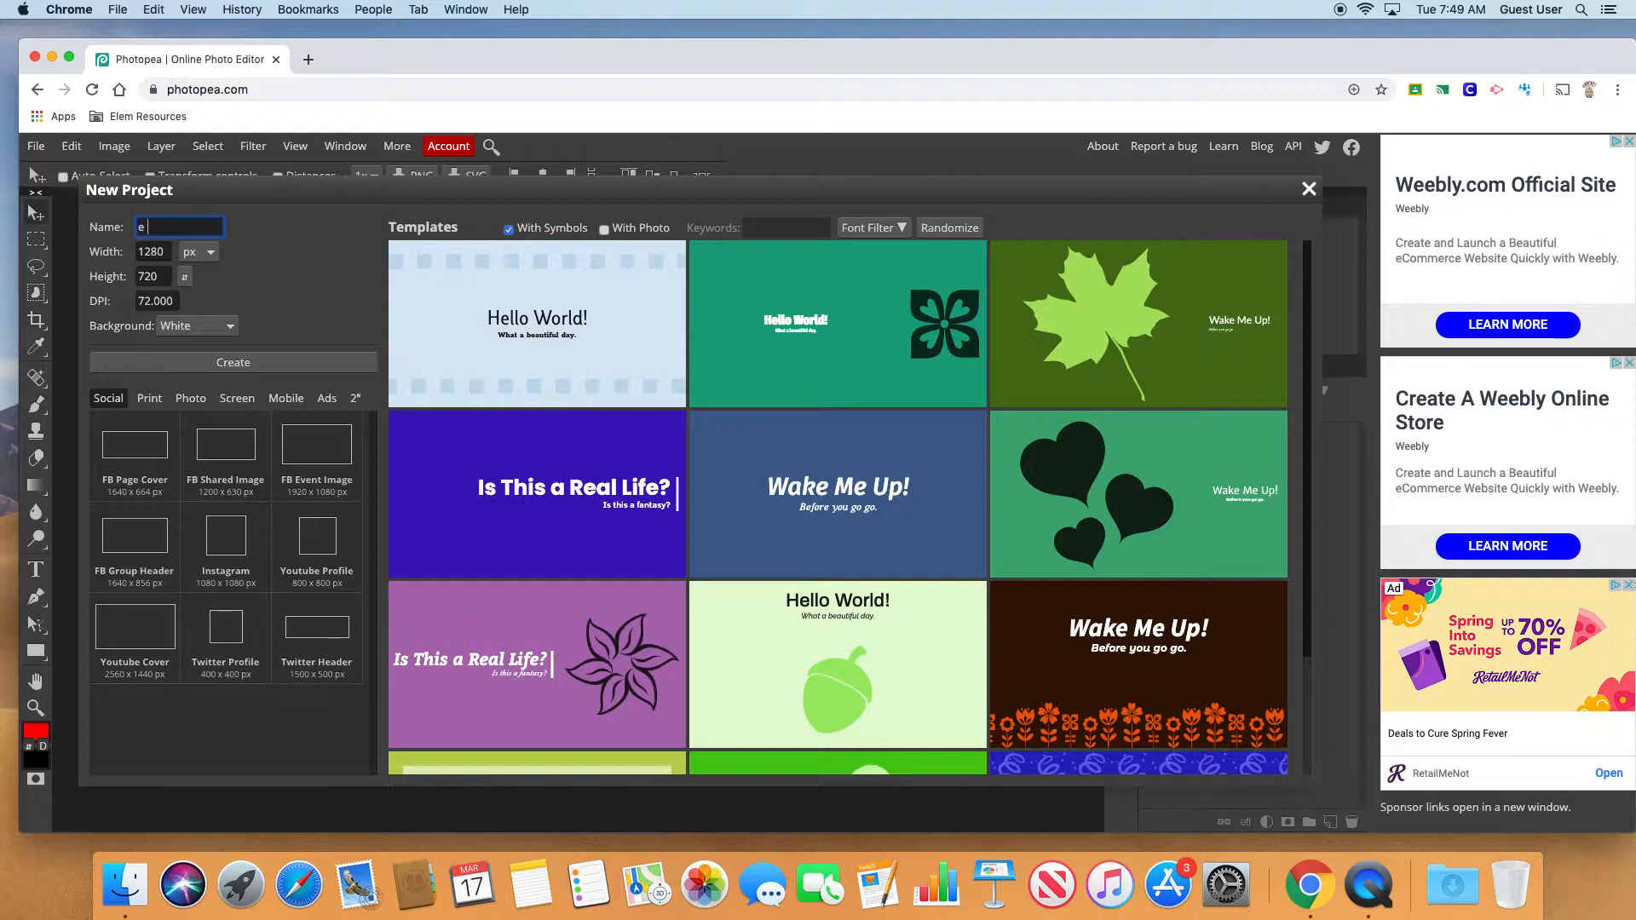
type("learning one")
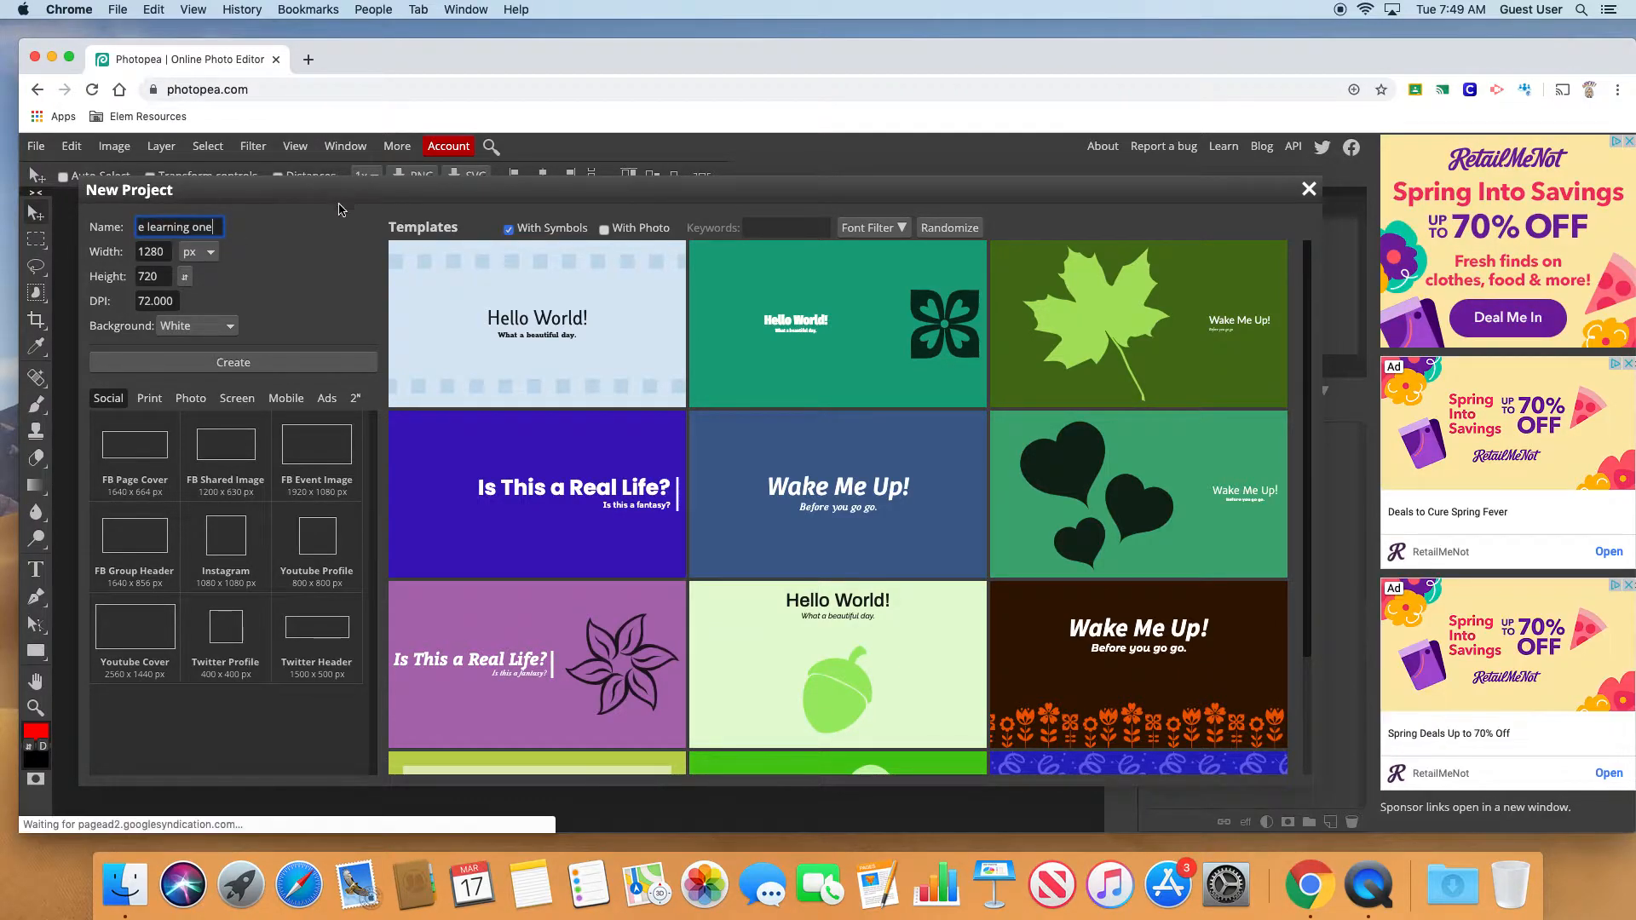
Step: Set the project's units to inches, its width to 8 in and its resolution to 150 DPI
left_click(209, 252)
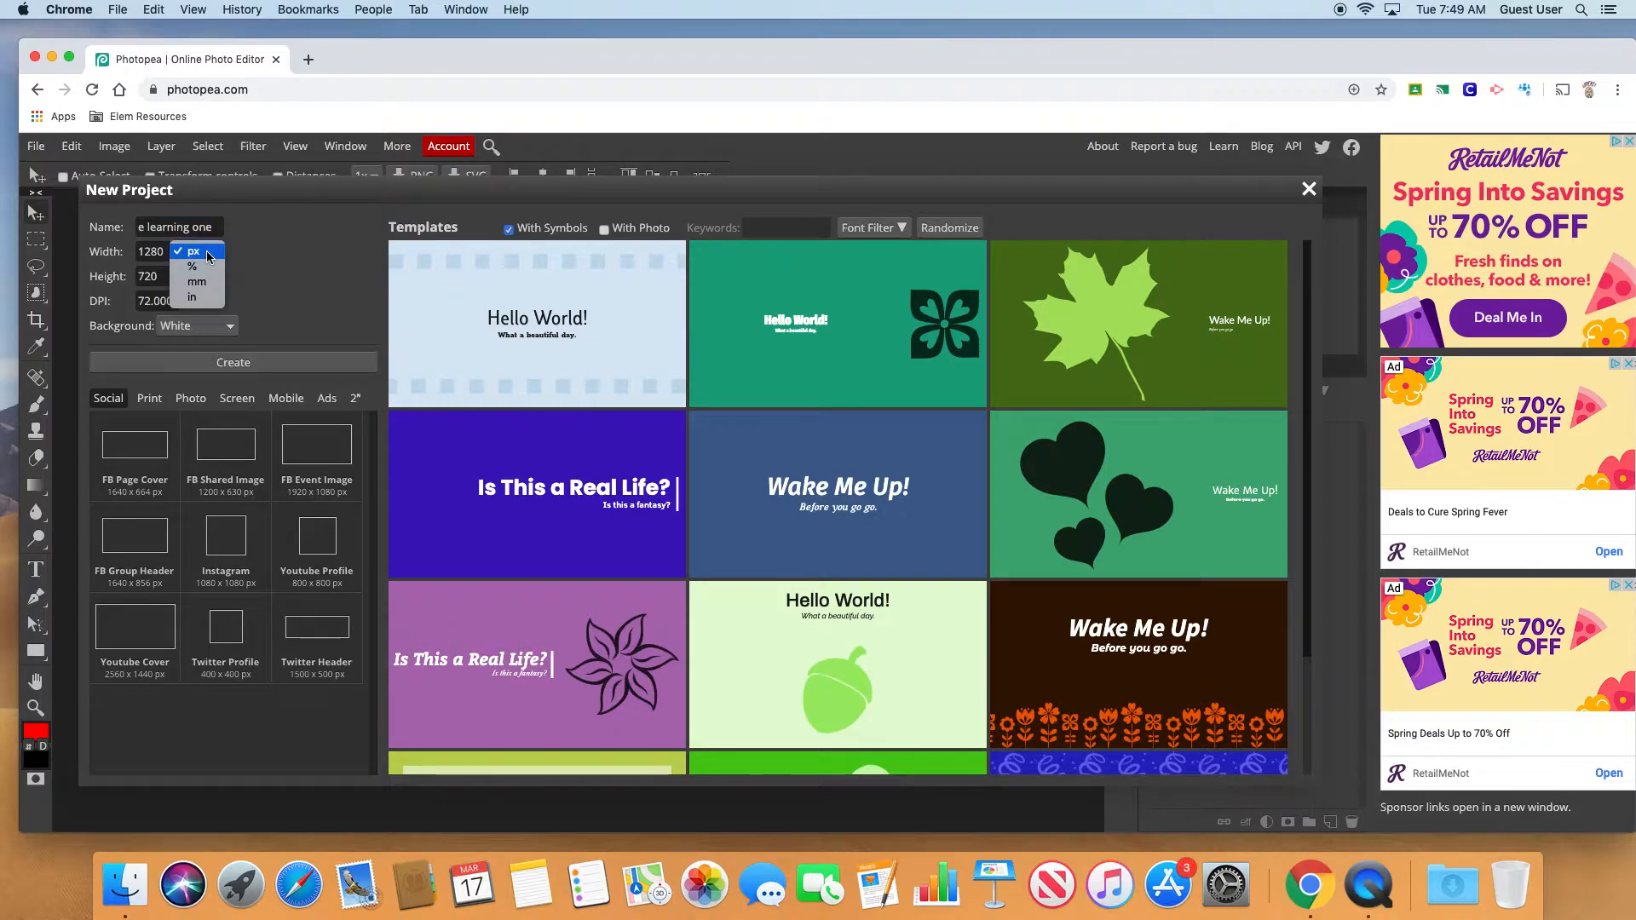
left_click(207, 299)
left_click(157, 253)
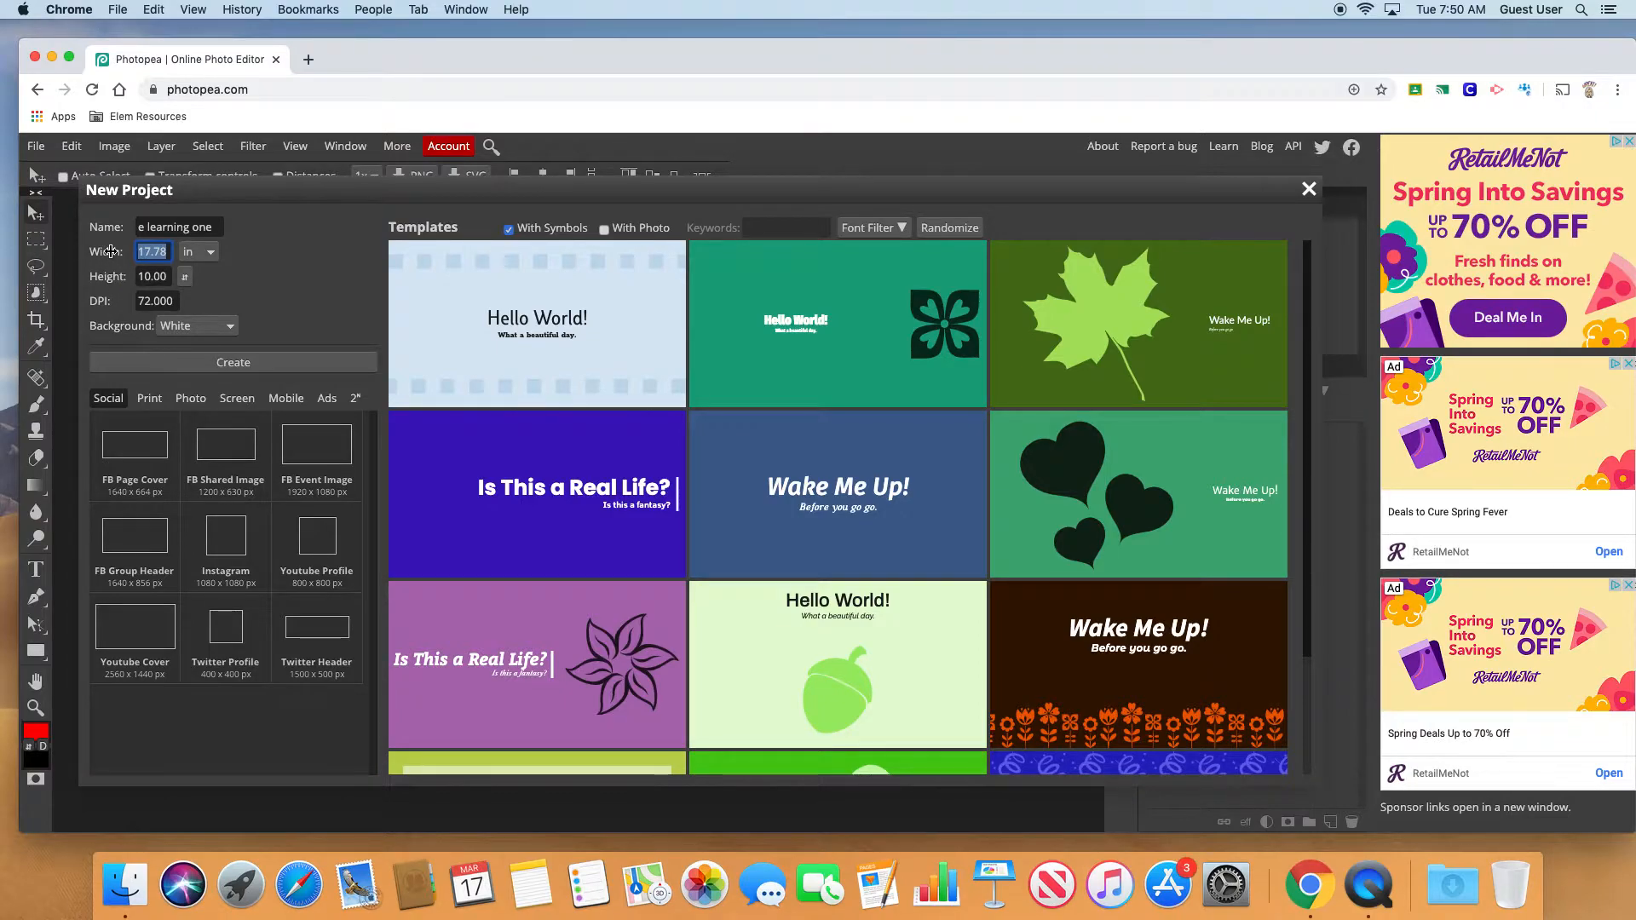
type("8")
left_click(174, 301)
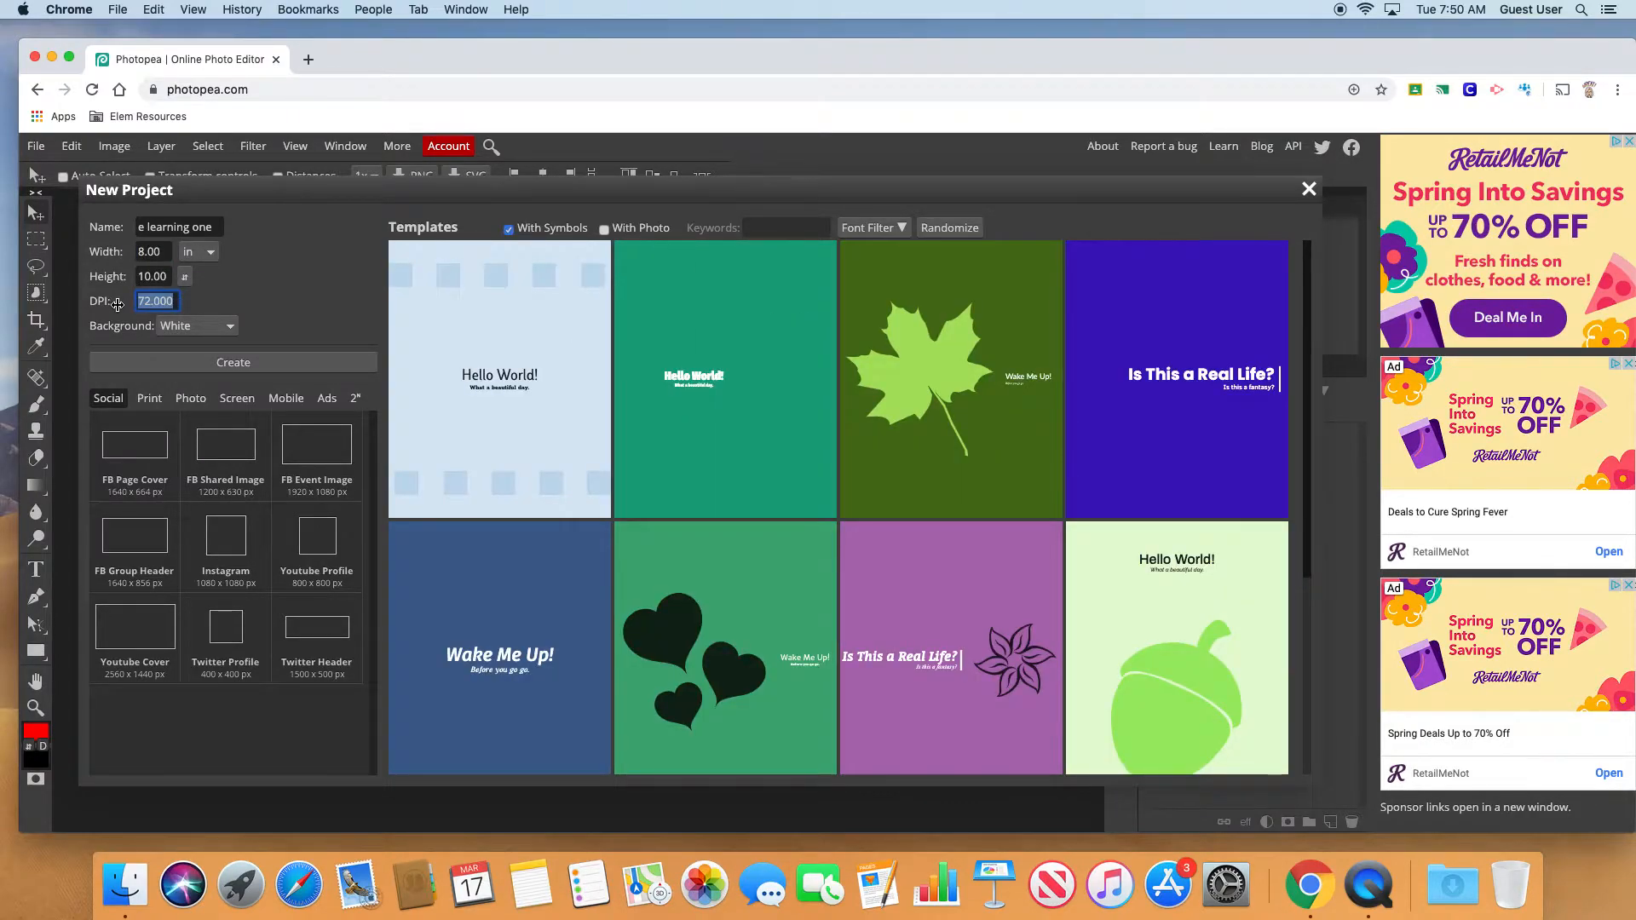
type("150")
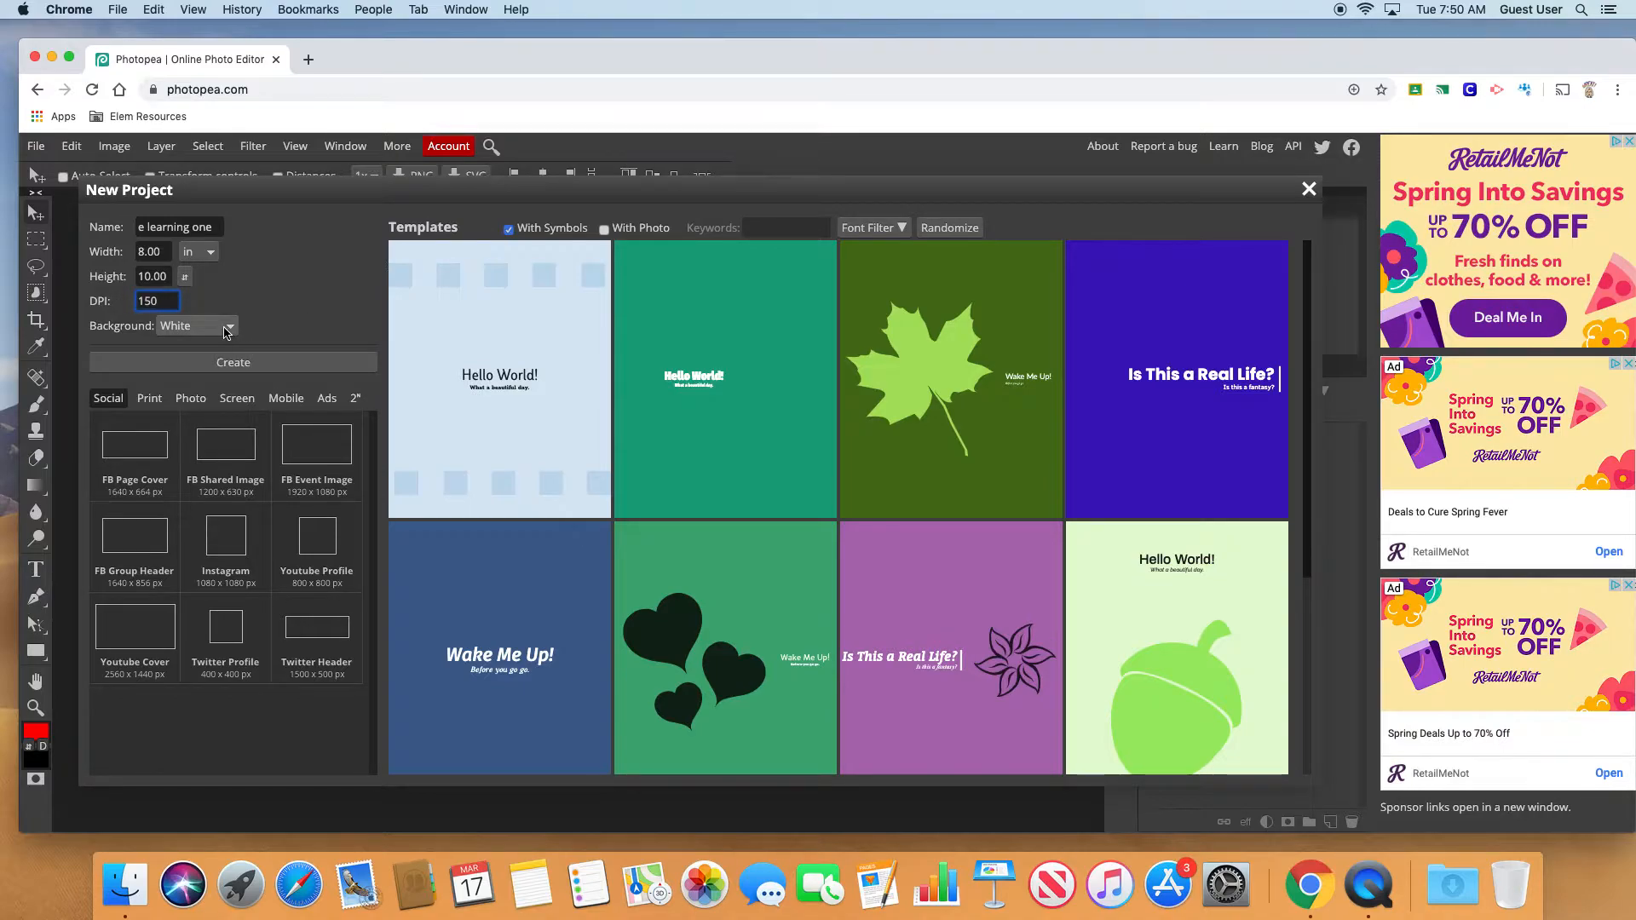
Step: Keep the White background for the project and create the document
left_click(228, 333)
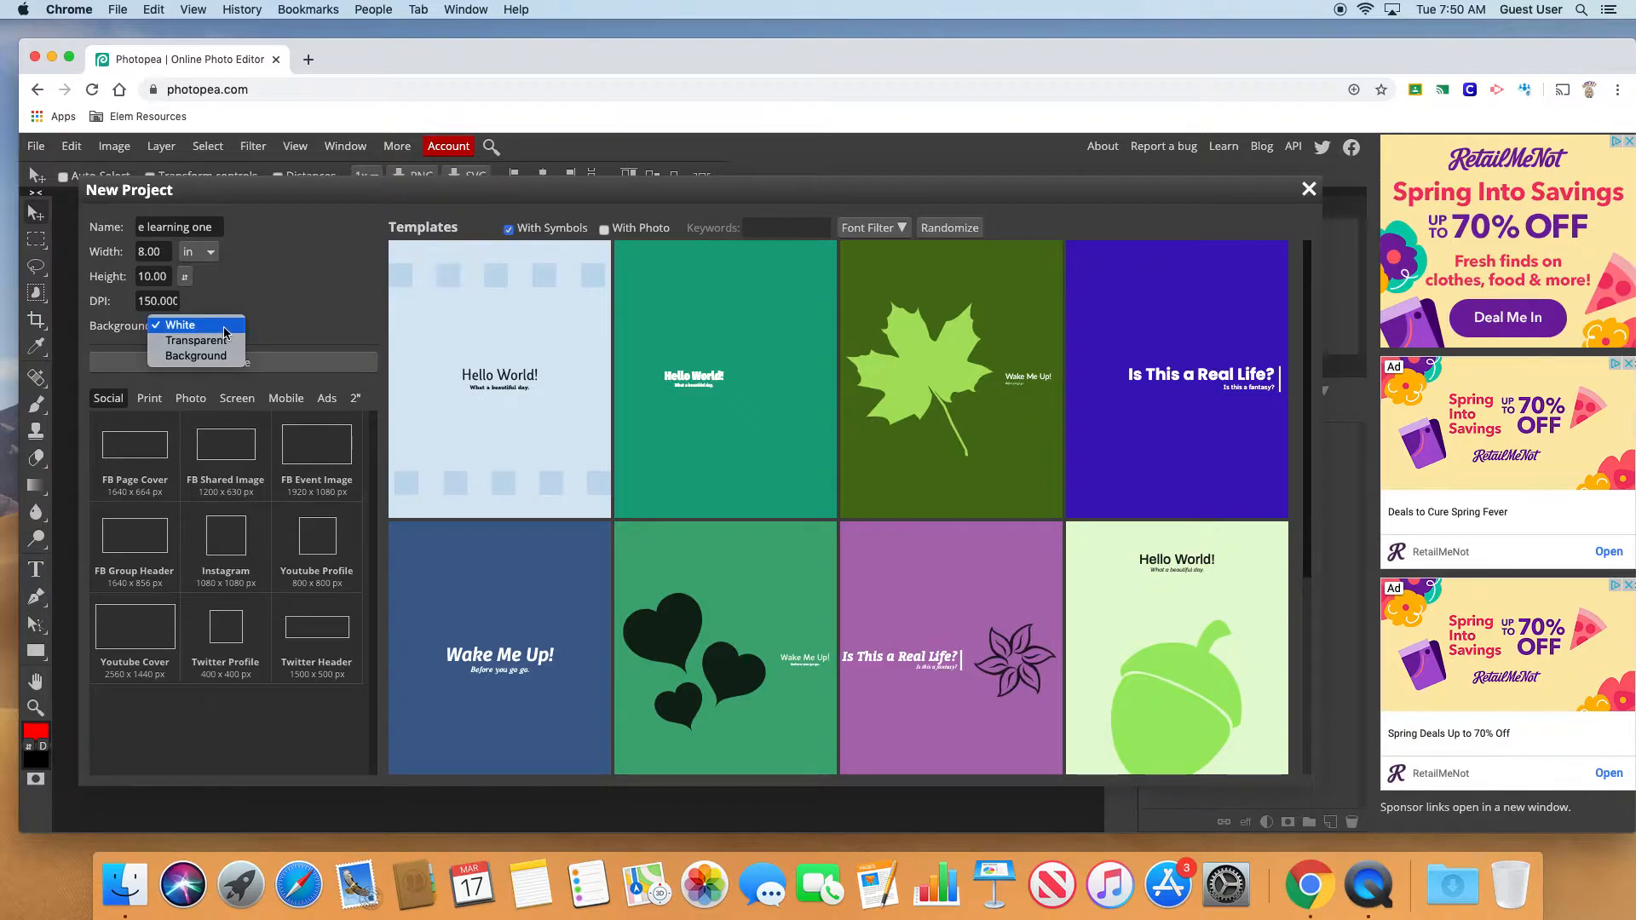
left_click(225, 329)
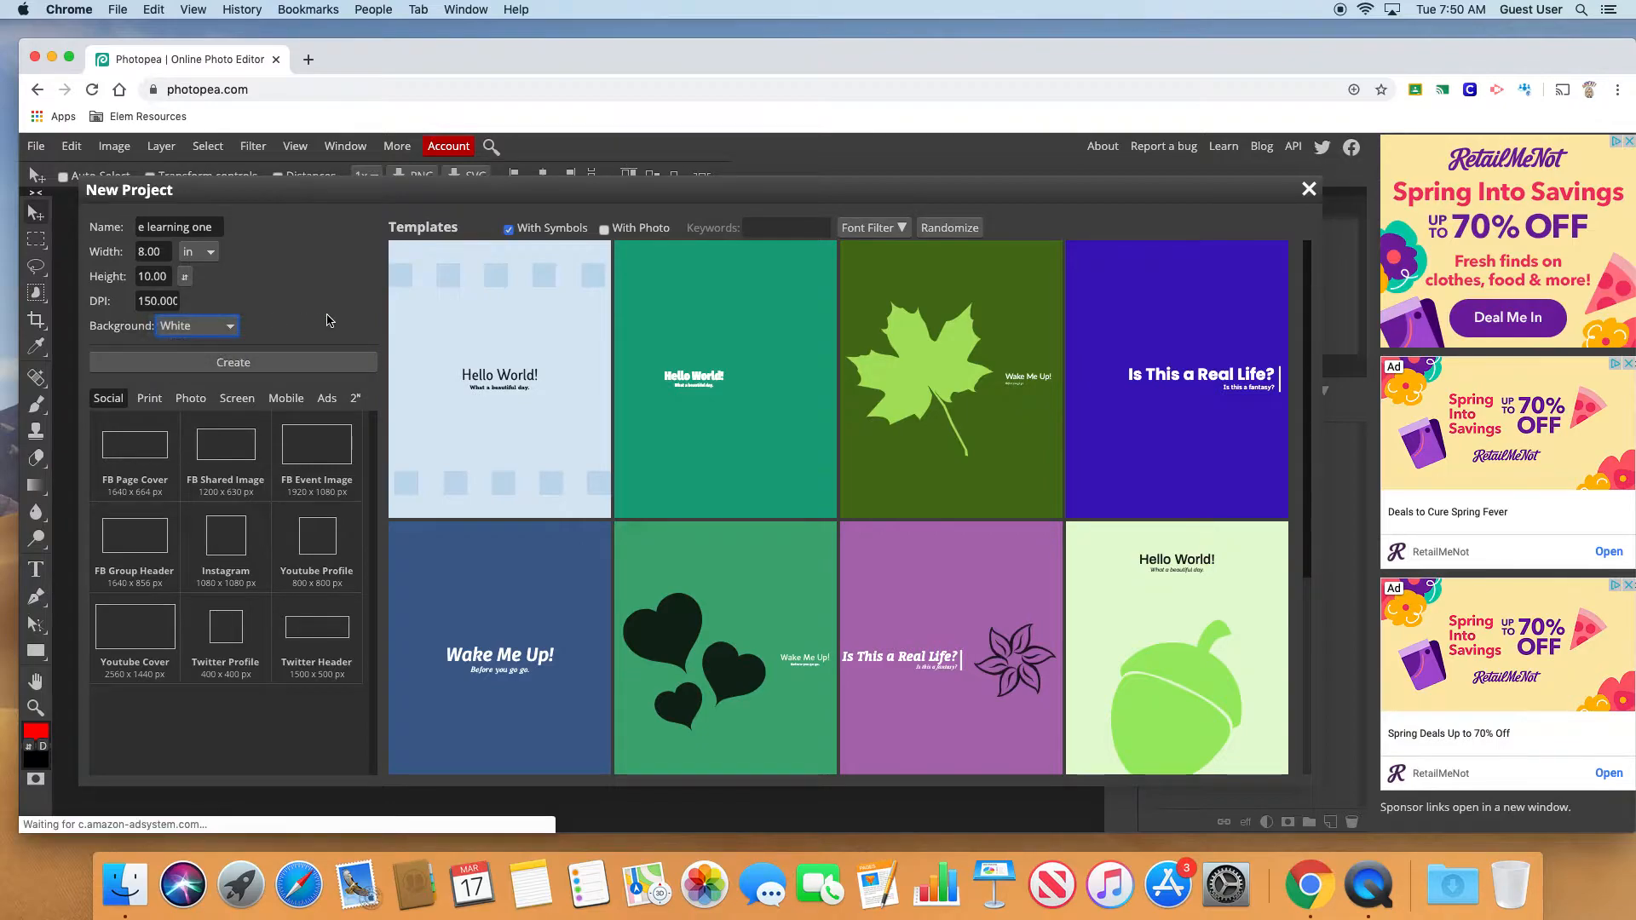
left_click(252, 364)
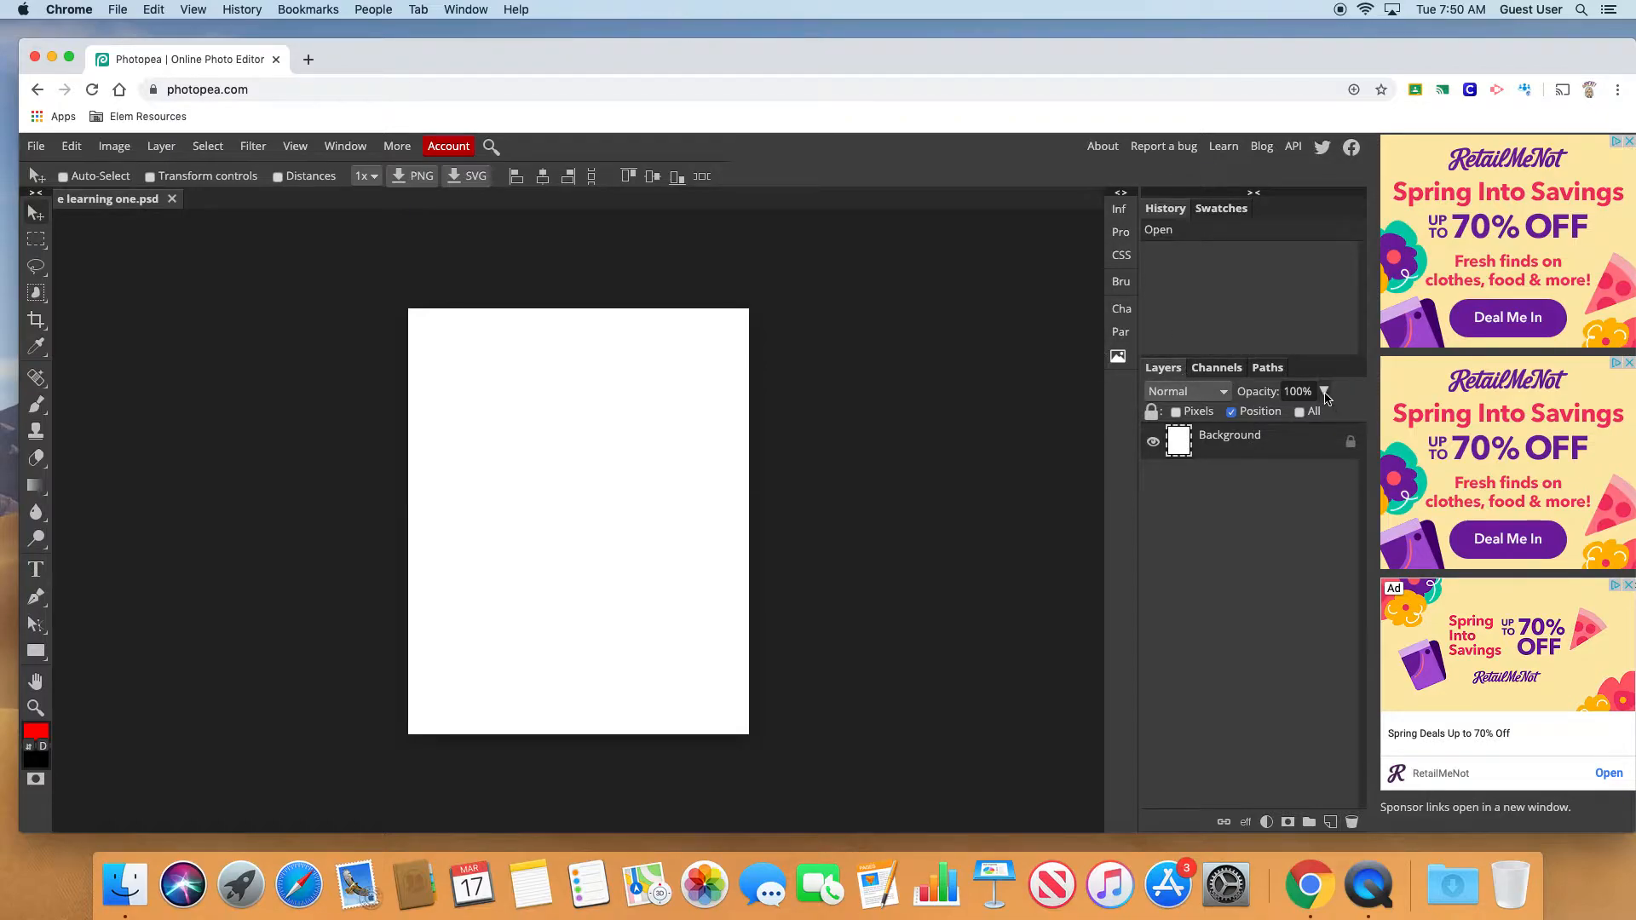
left_click(1172, 398)
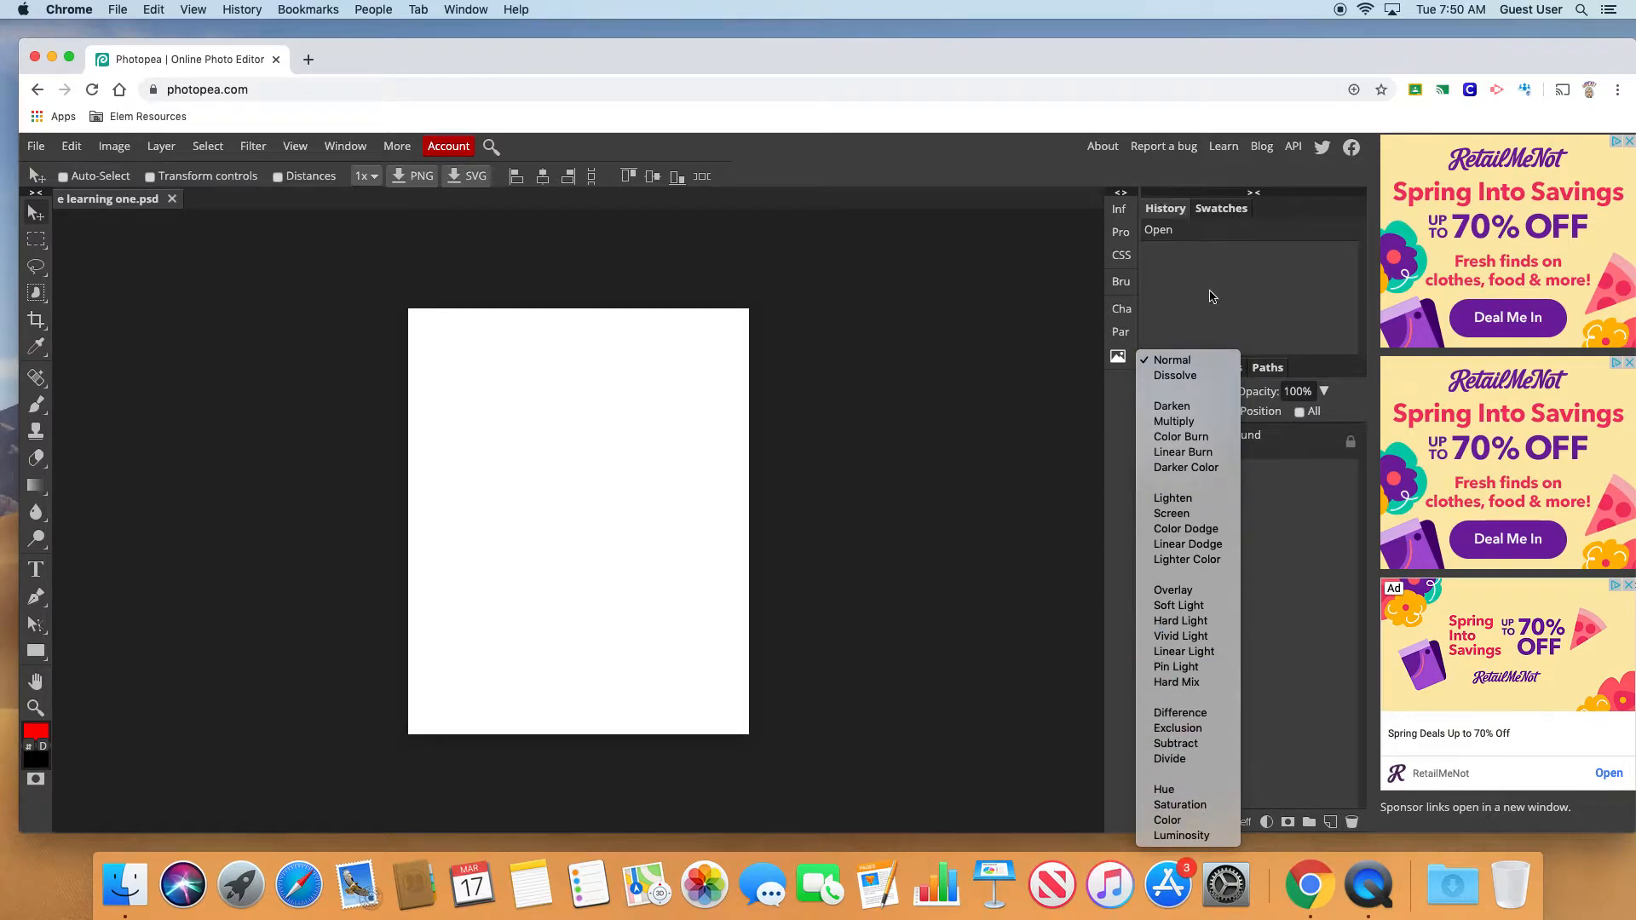
left_click(1342, 580)
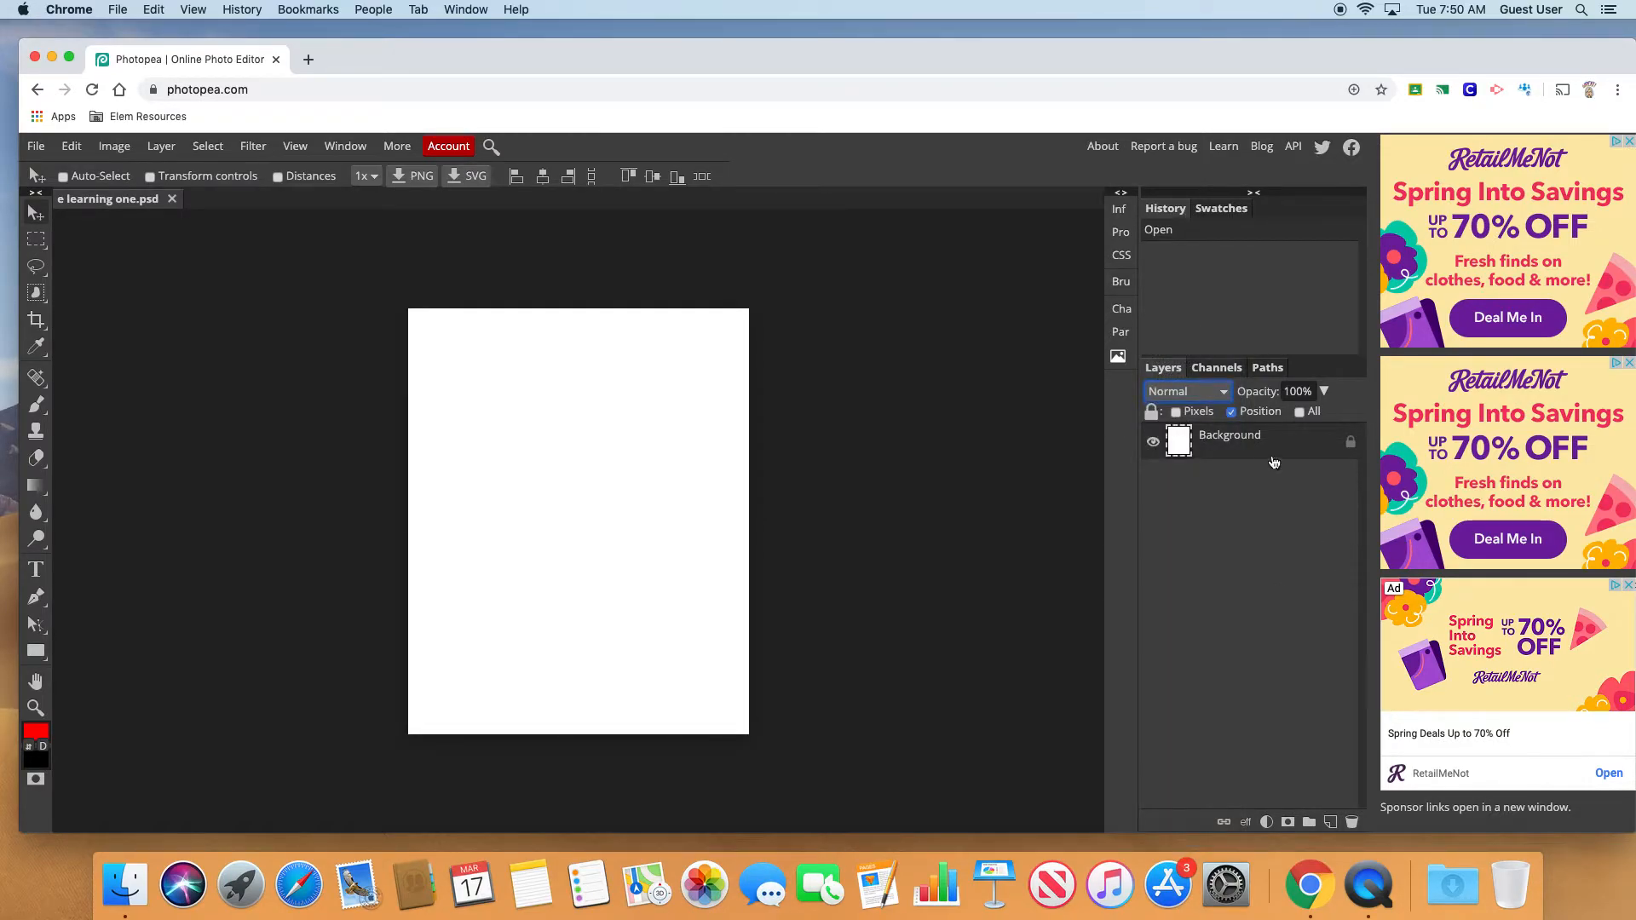
Step: Unlock the Background layer and dismiss its layer style settings without applying any effect
double_click(1353, 449)
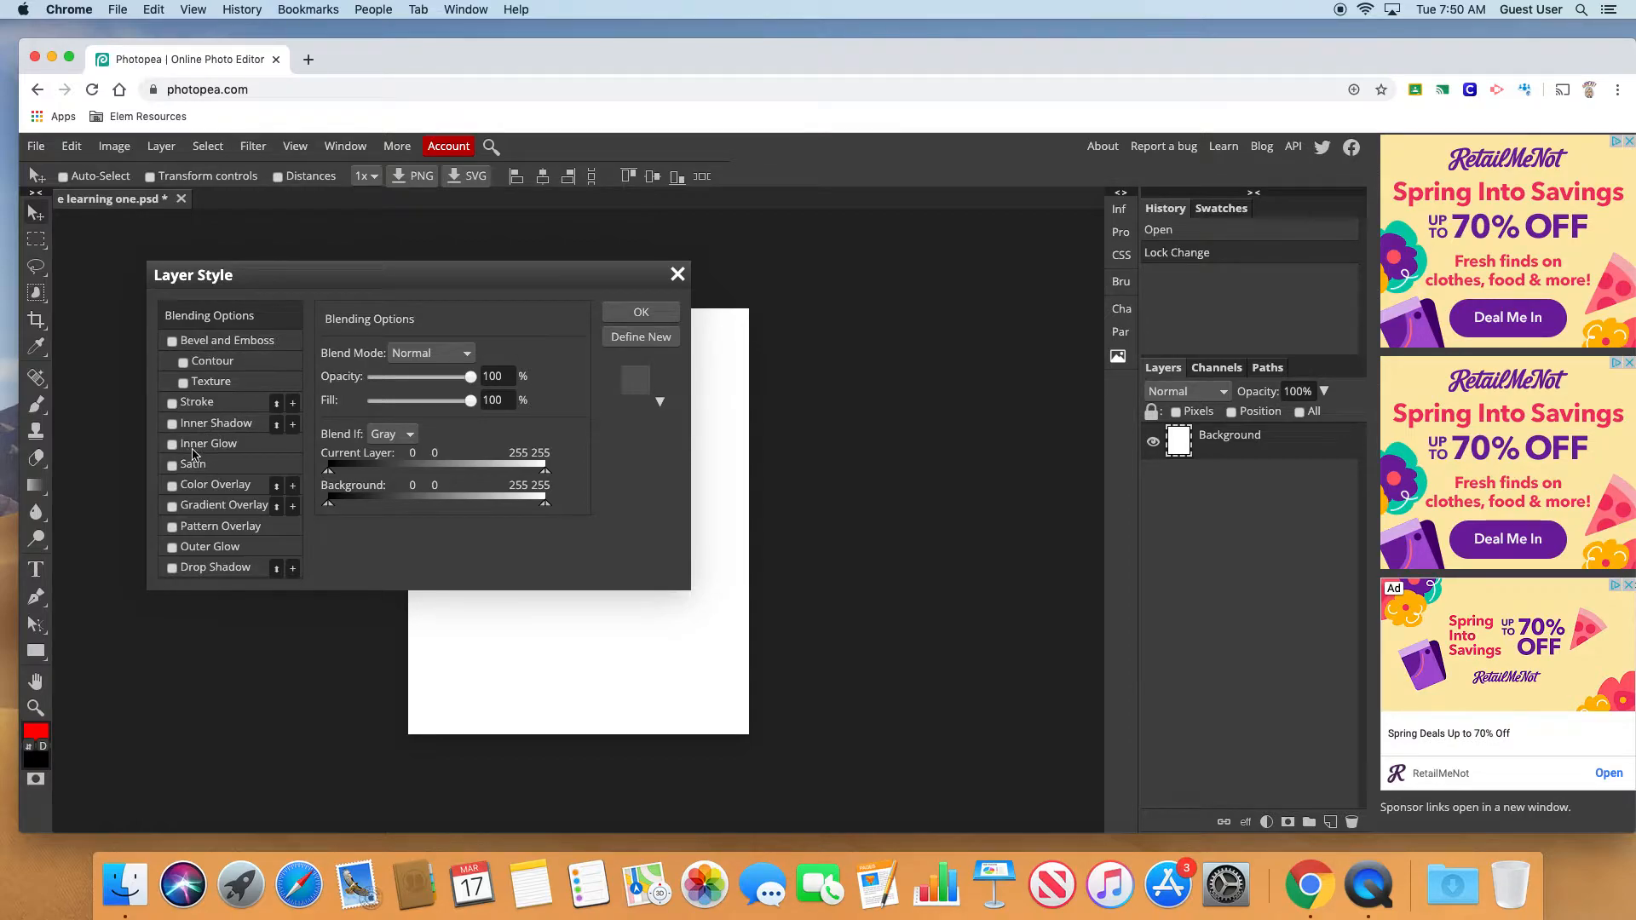
left_click(676, 275)
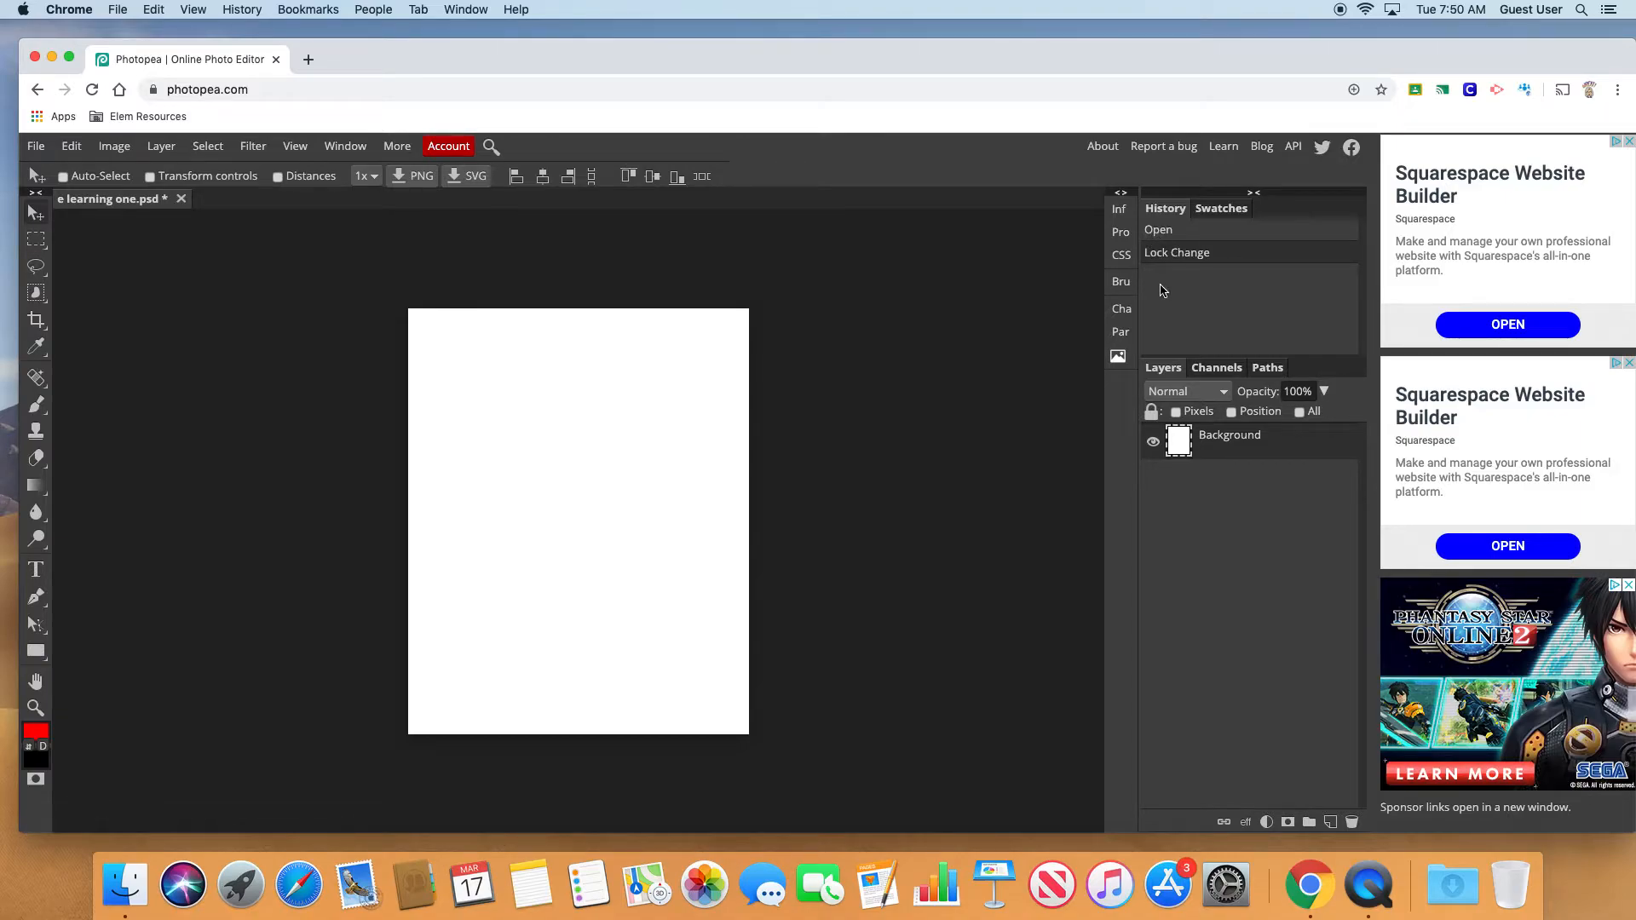
Step: Display the colour swatches in place of the history
left_click(1217, 212)
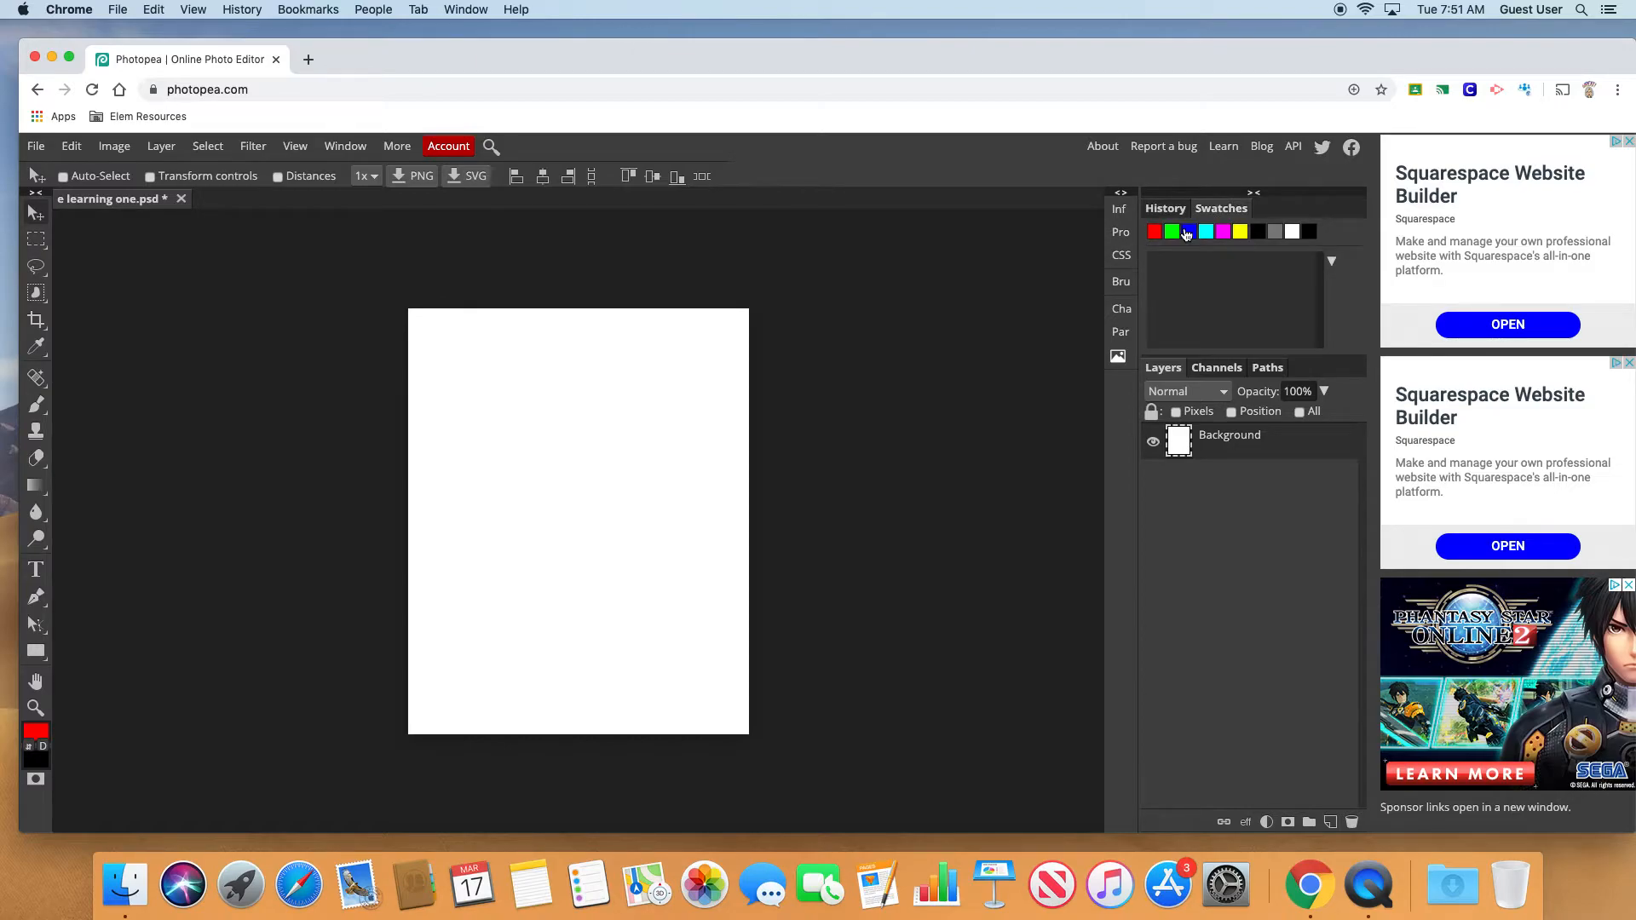
left_click(1334, 264)
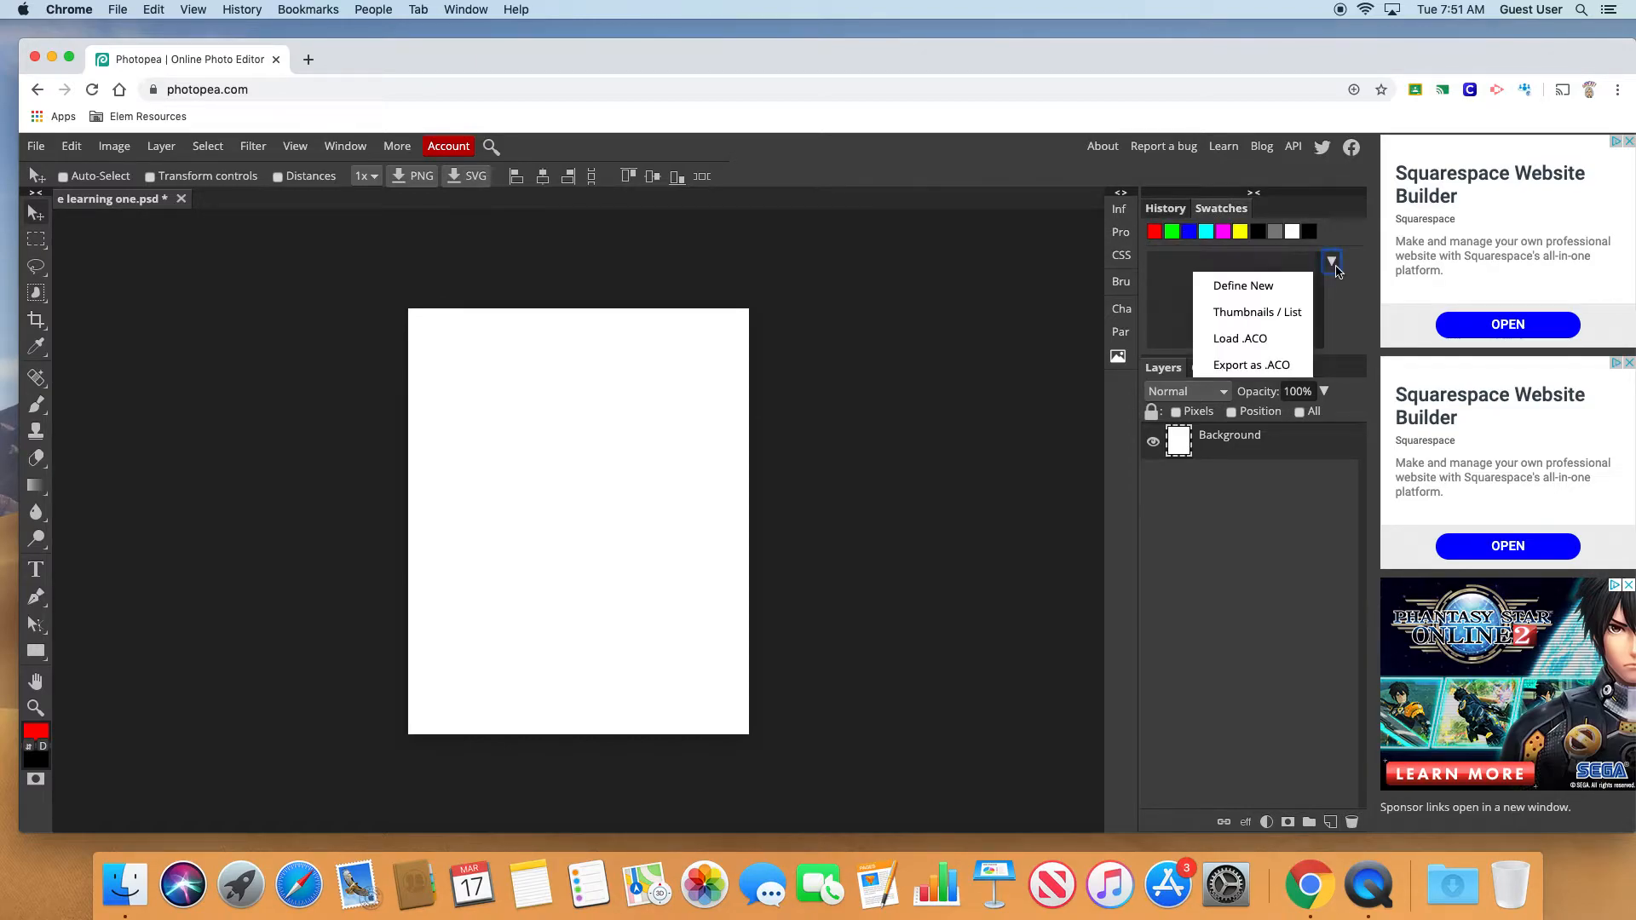
left_click(1270, 340)
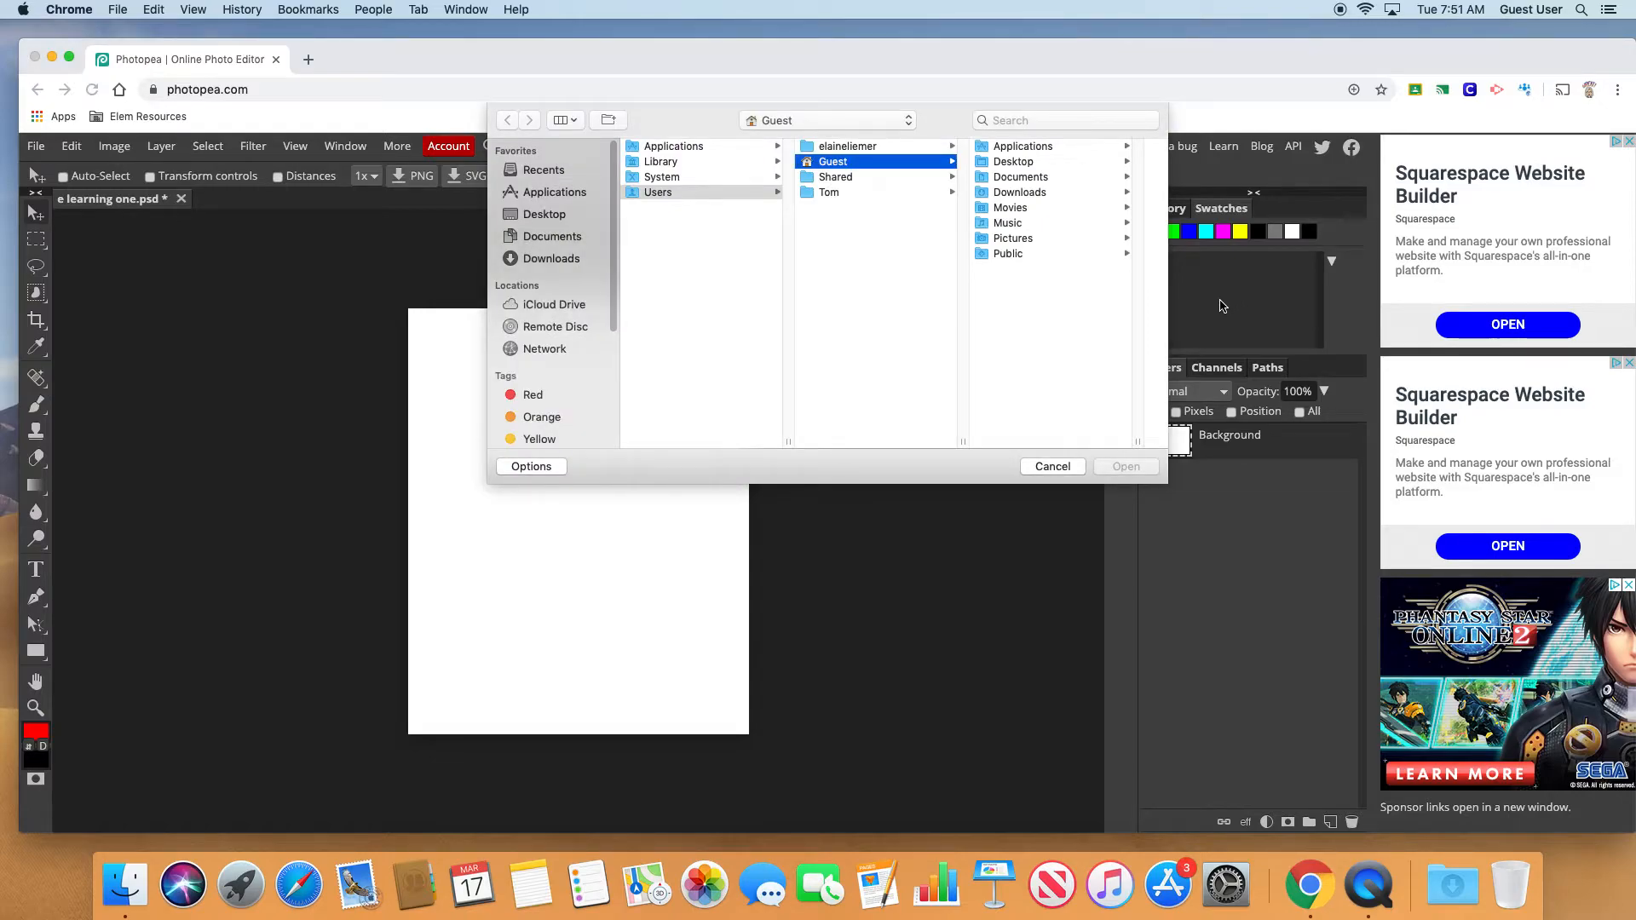
left_click(1061, 468)
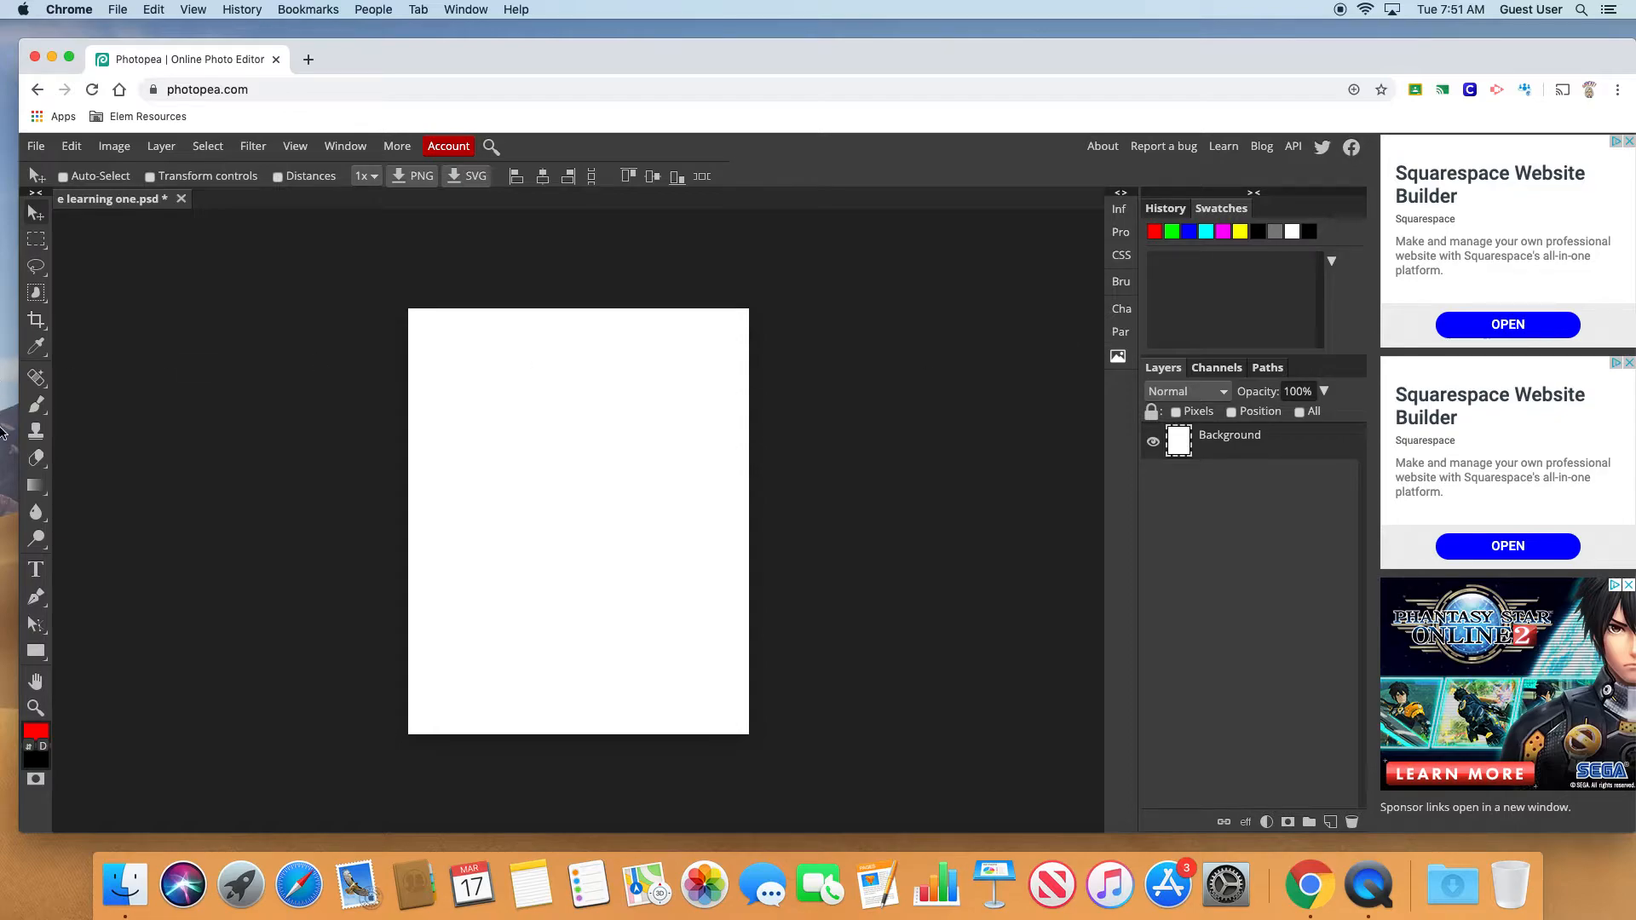
Step: Set the foreground colour to the muted red d86c6c
left_click(36, 733)
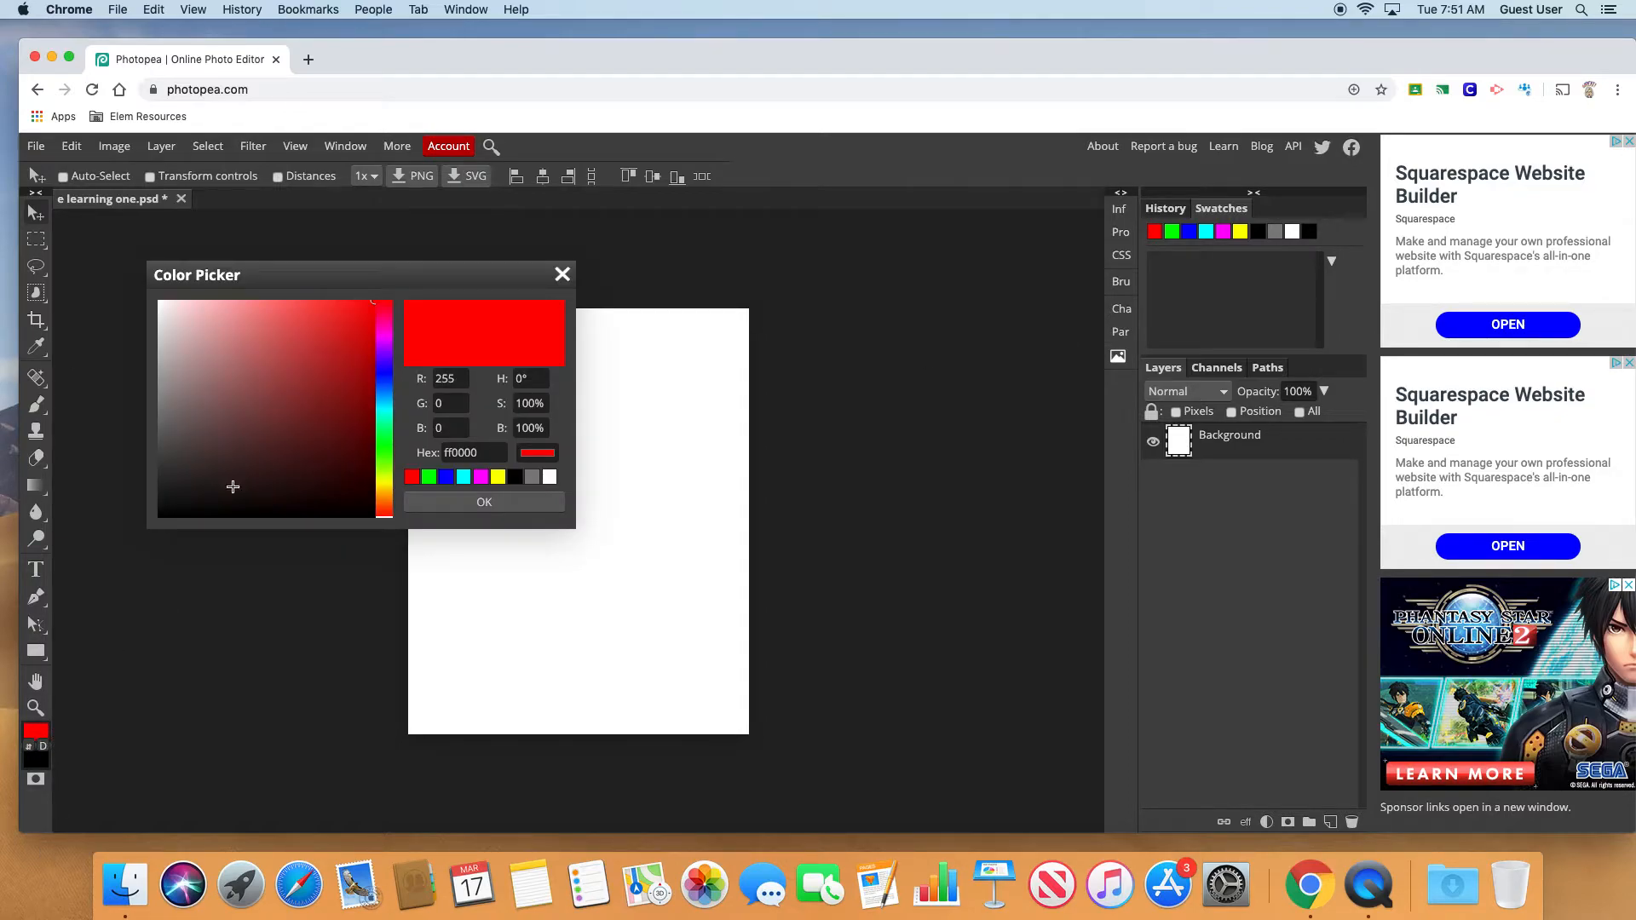
left_click(267, 333)
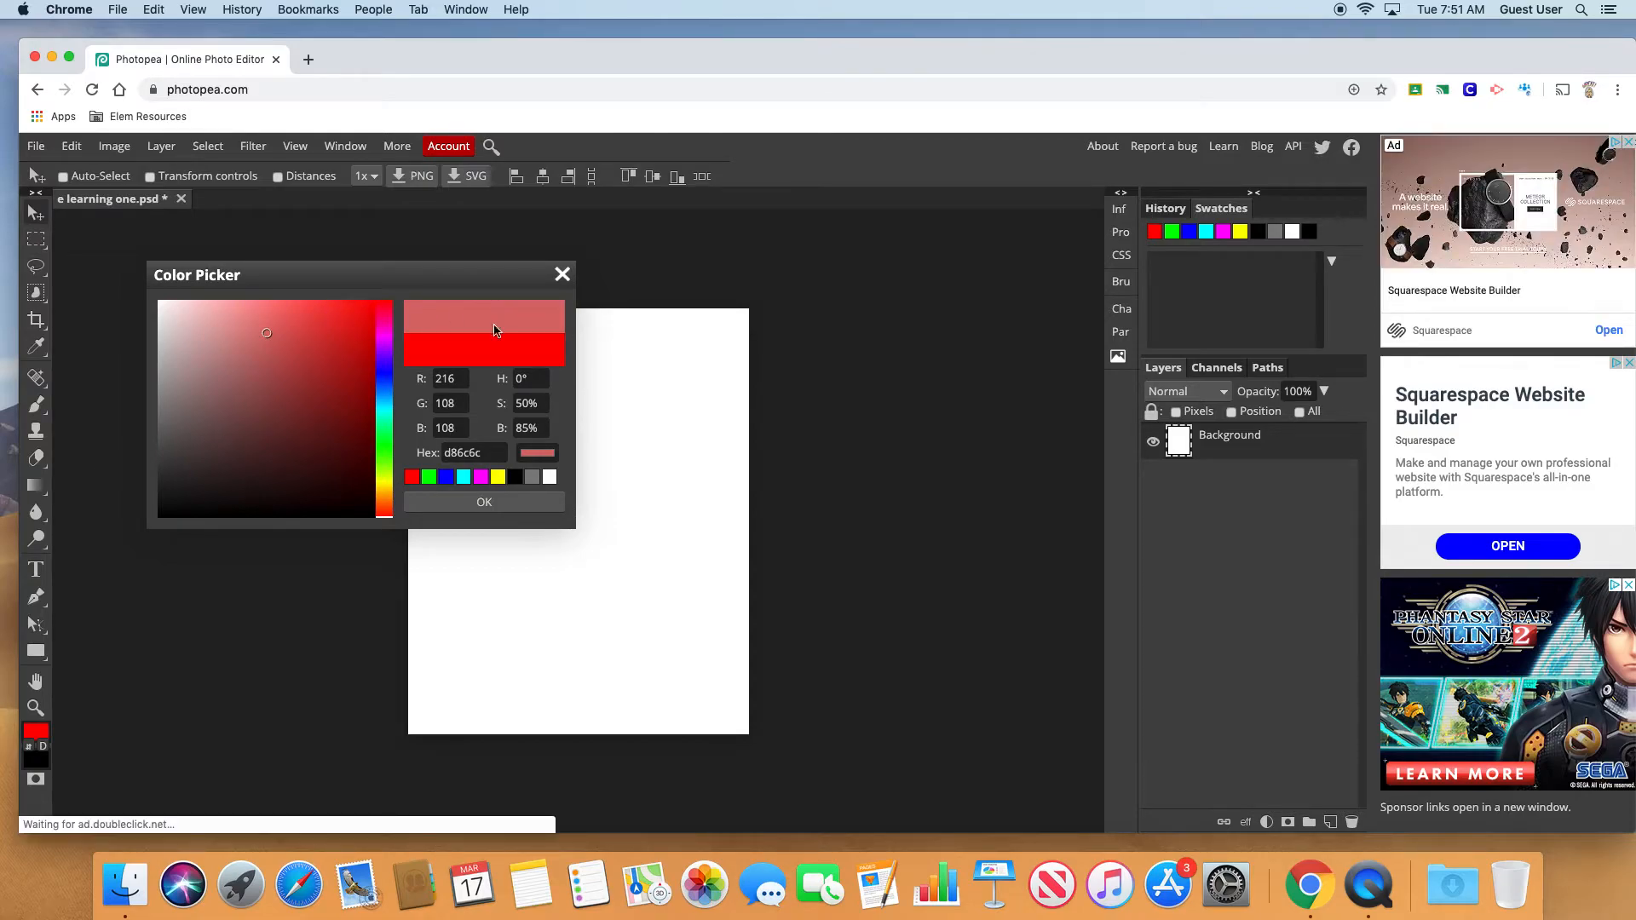
left_click(476, 505)
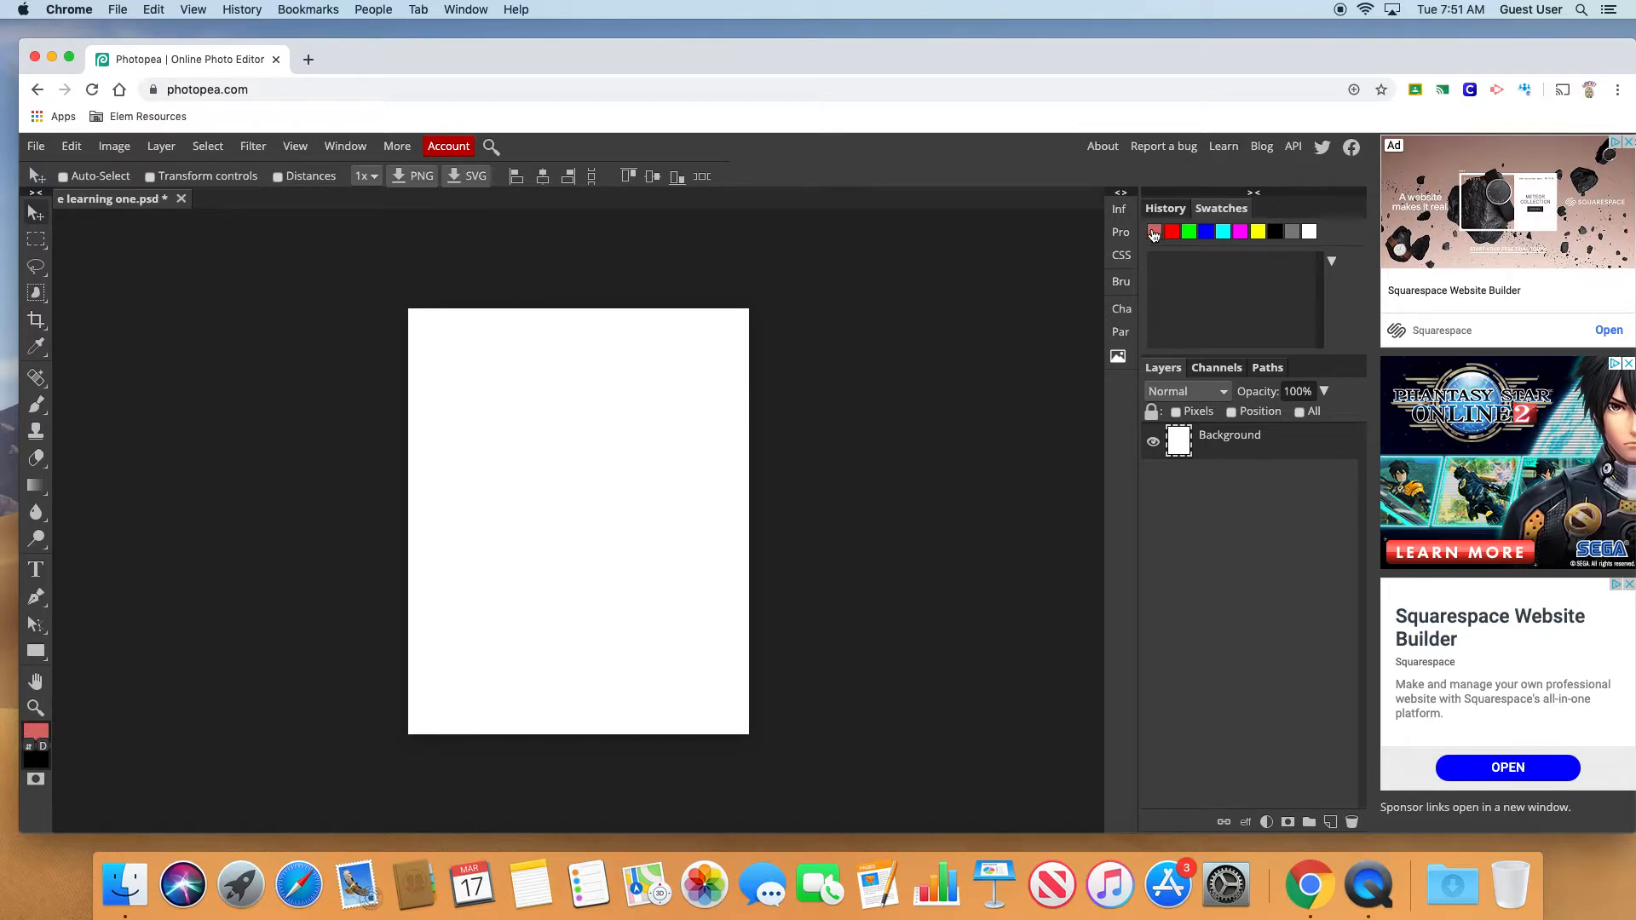
left_click(1333, 261)
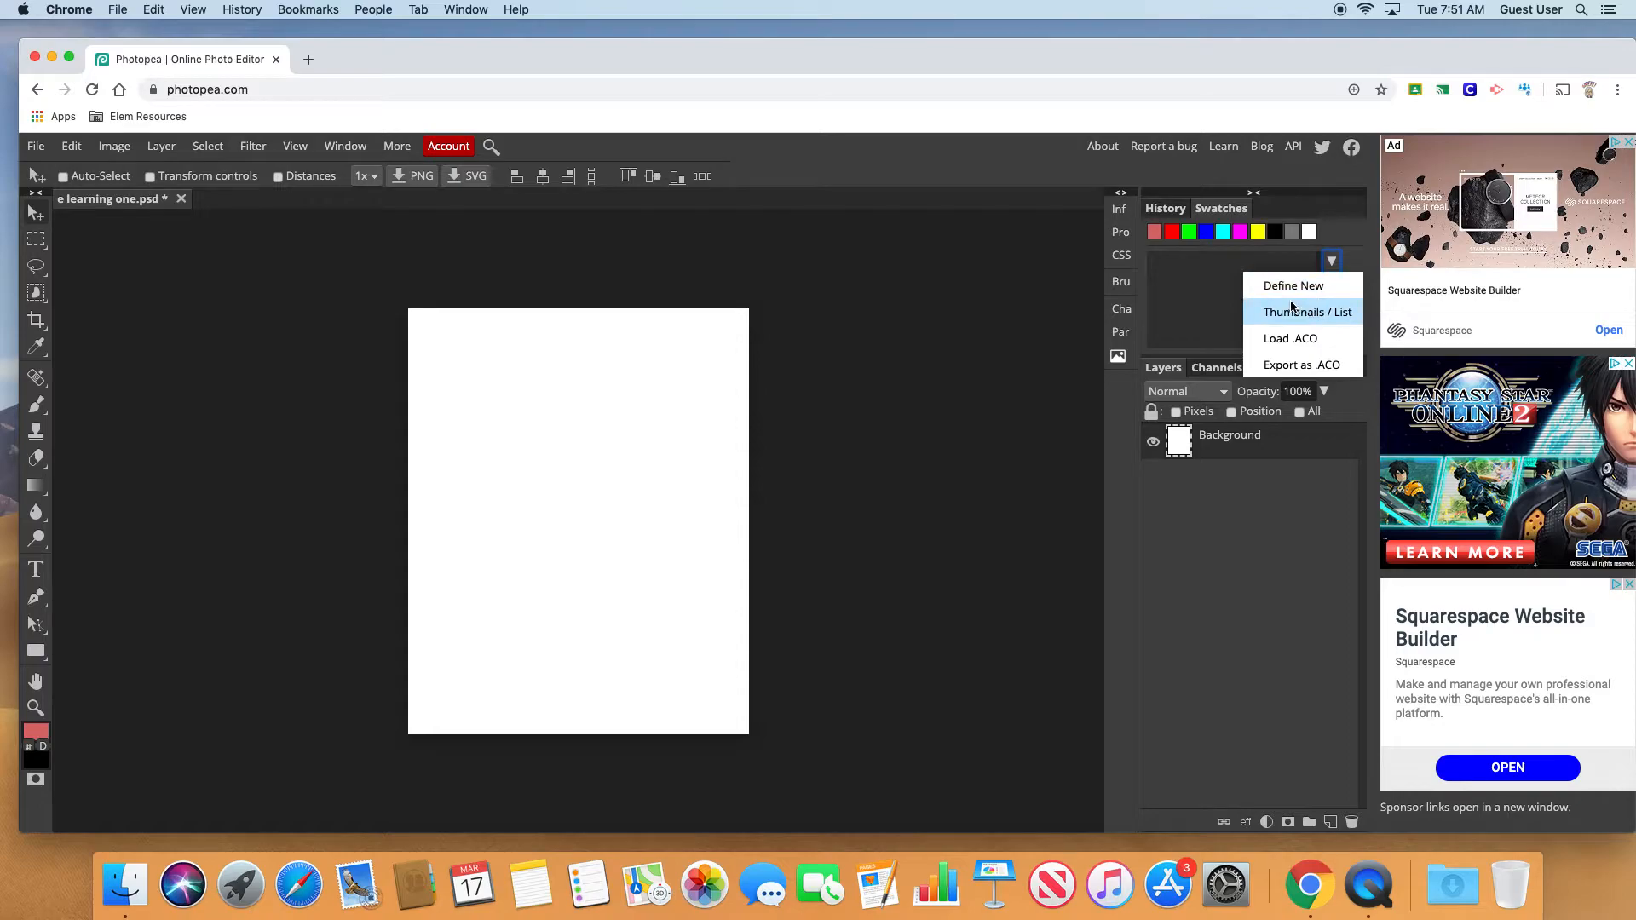
left_click(1192, 285)
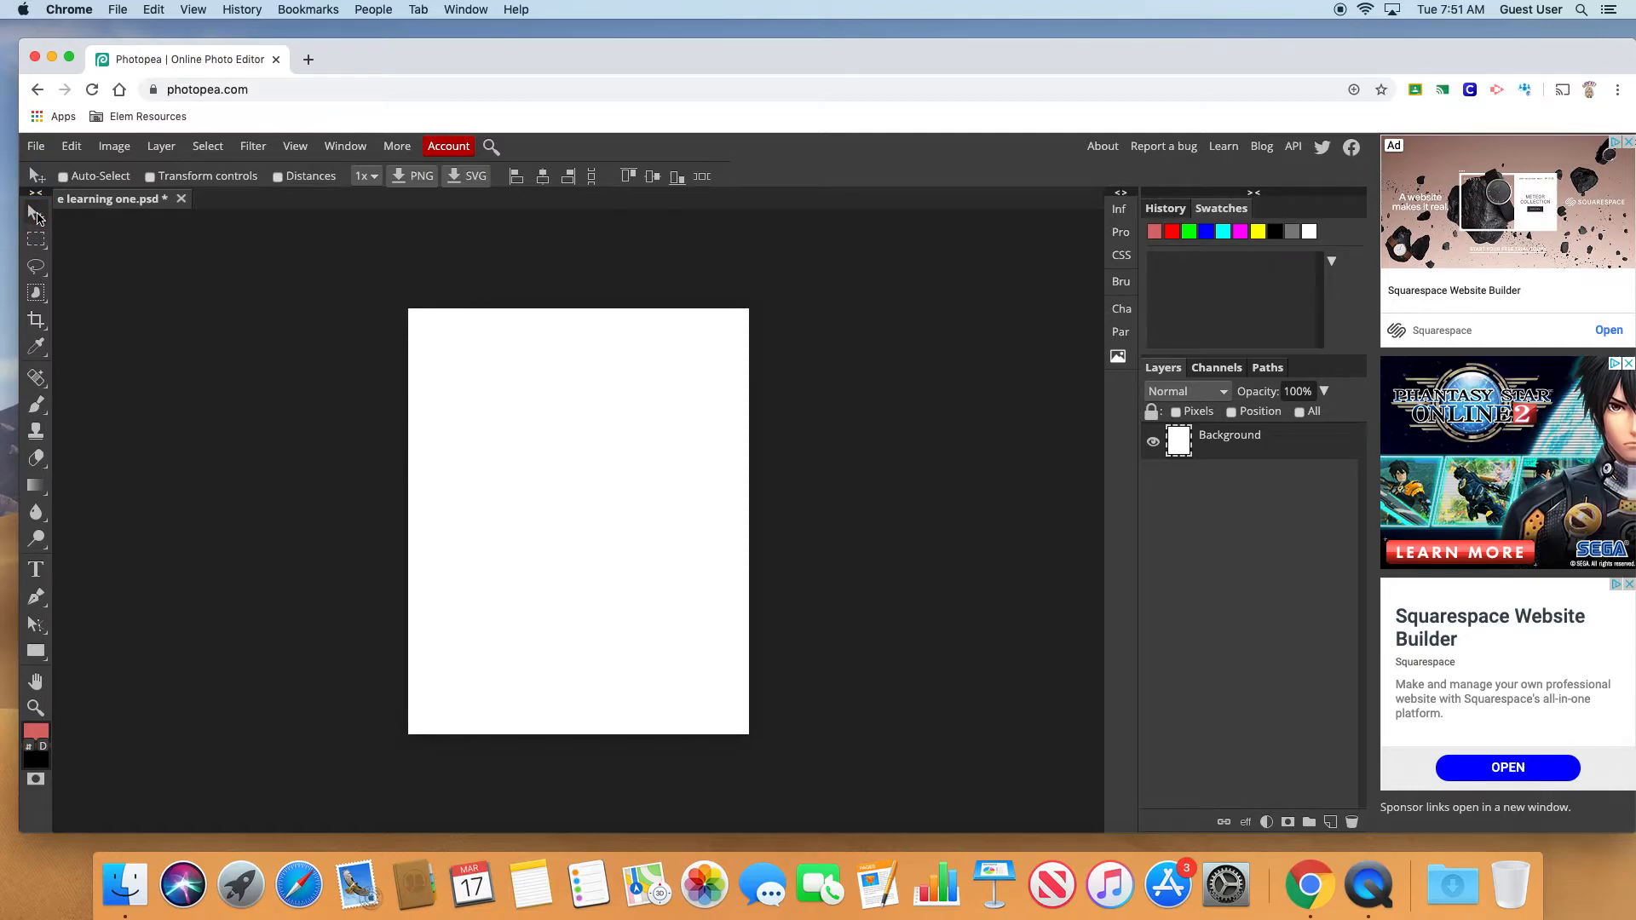
Step: Make a roughly square Rectangle Select selection in the page's upper-left area, about half the page wide
mouse_move(41, 241)
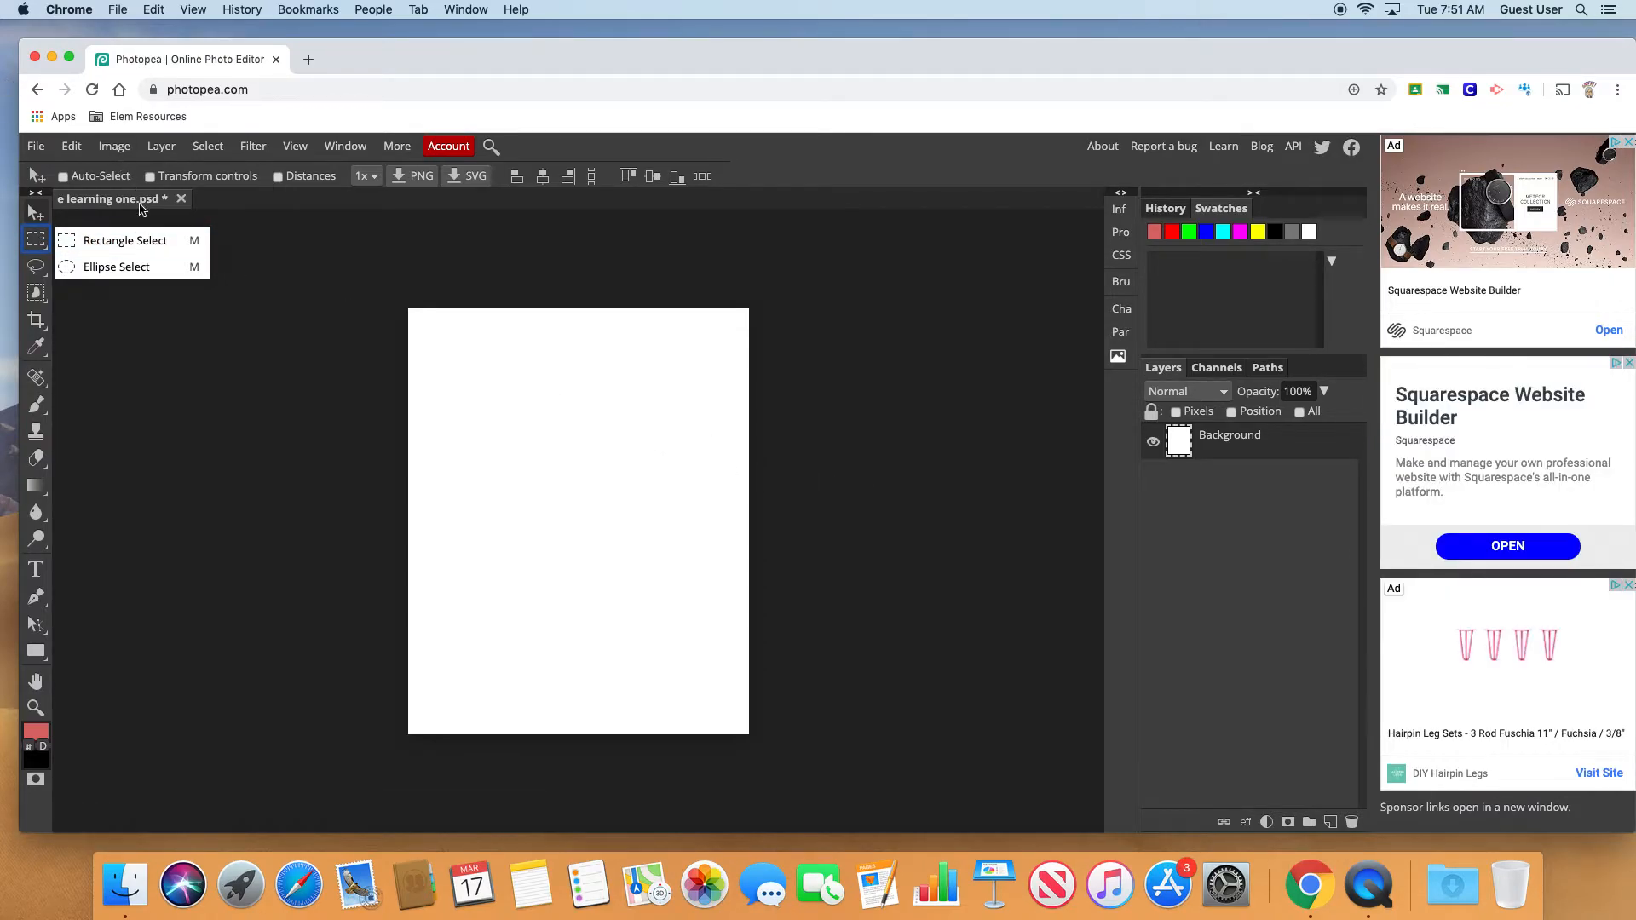
left_click(155, 248)
left_click_drag(430, 328, 617, 512)
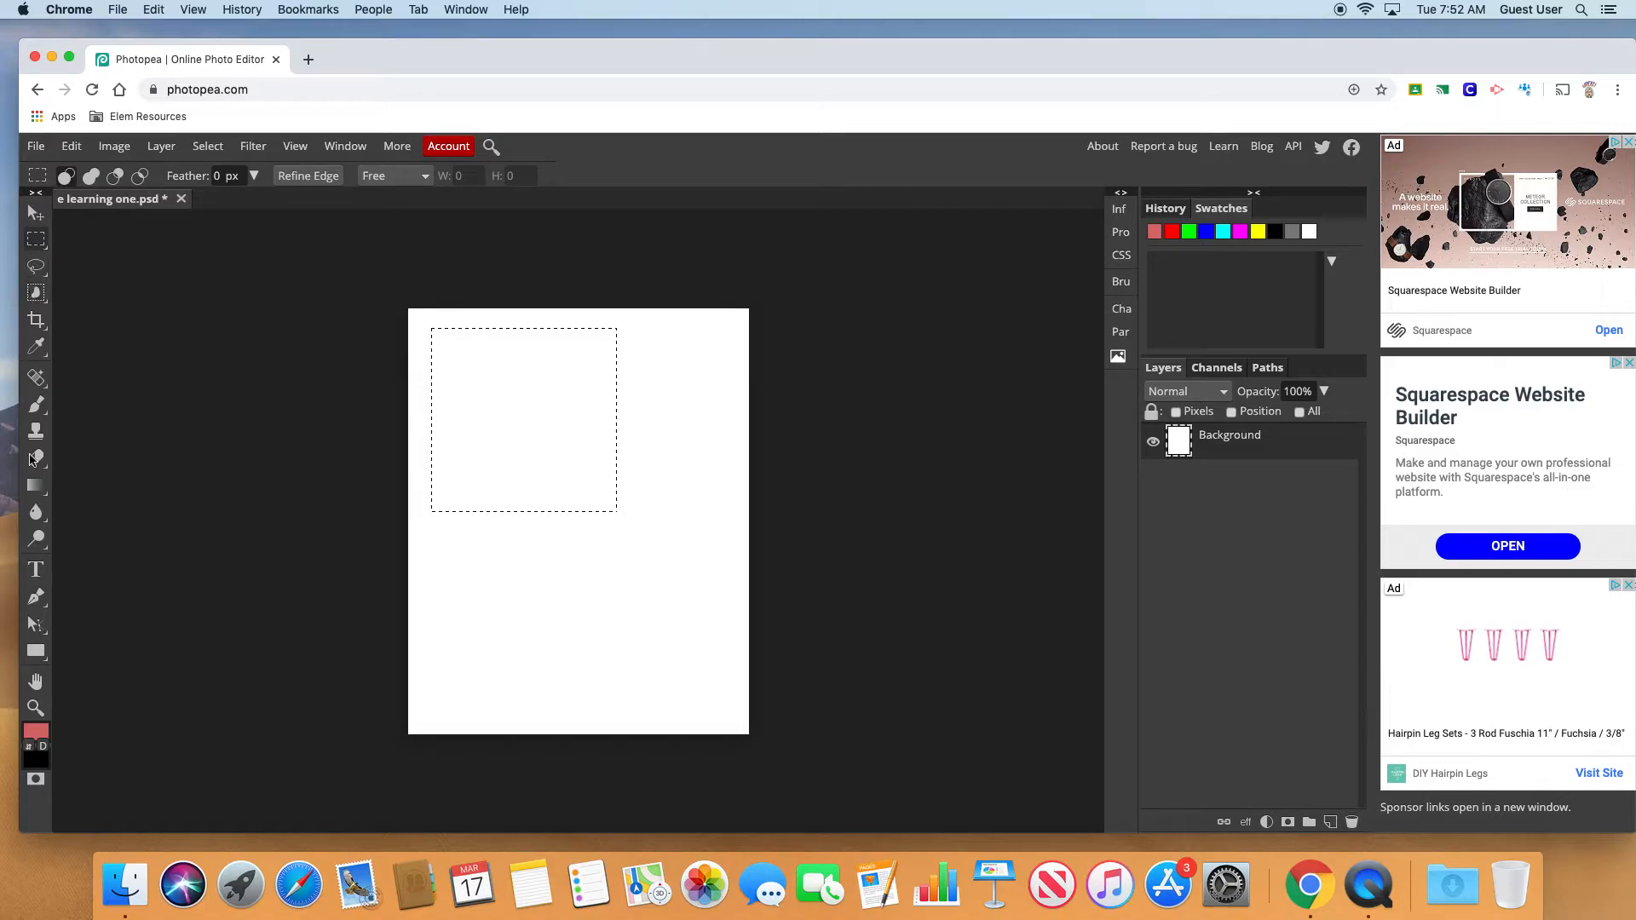
Step: Fill the square selection with the red foreground colour using the Paint Bucket Tool
right_click(36, 484)
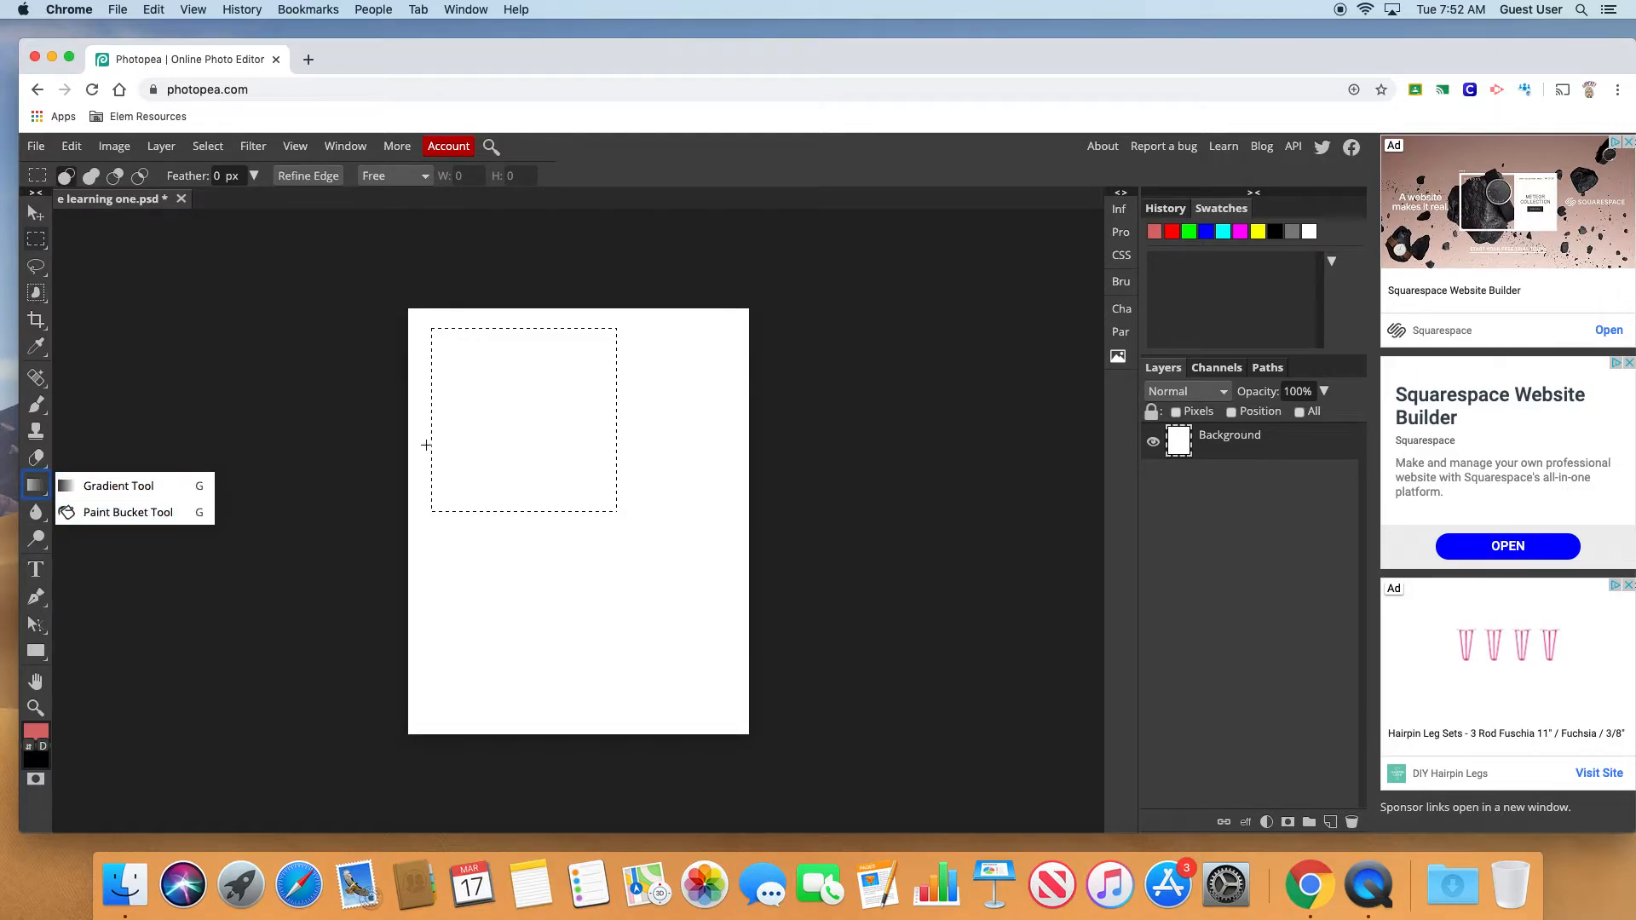
left_click(94, 512)
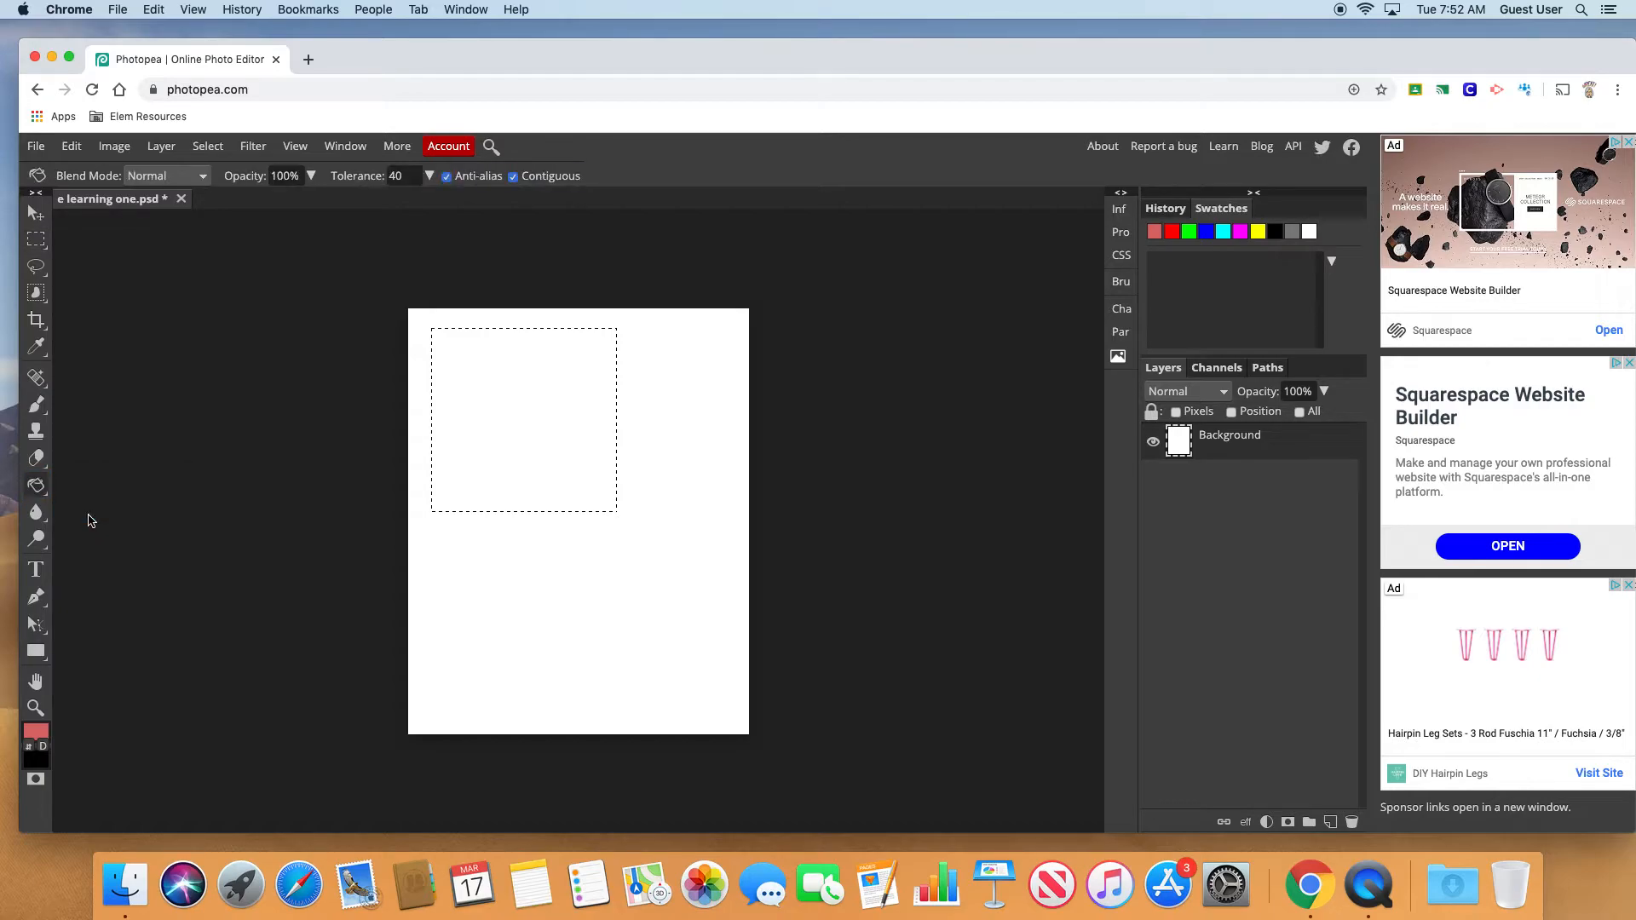
left_click(486, 461)
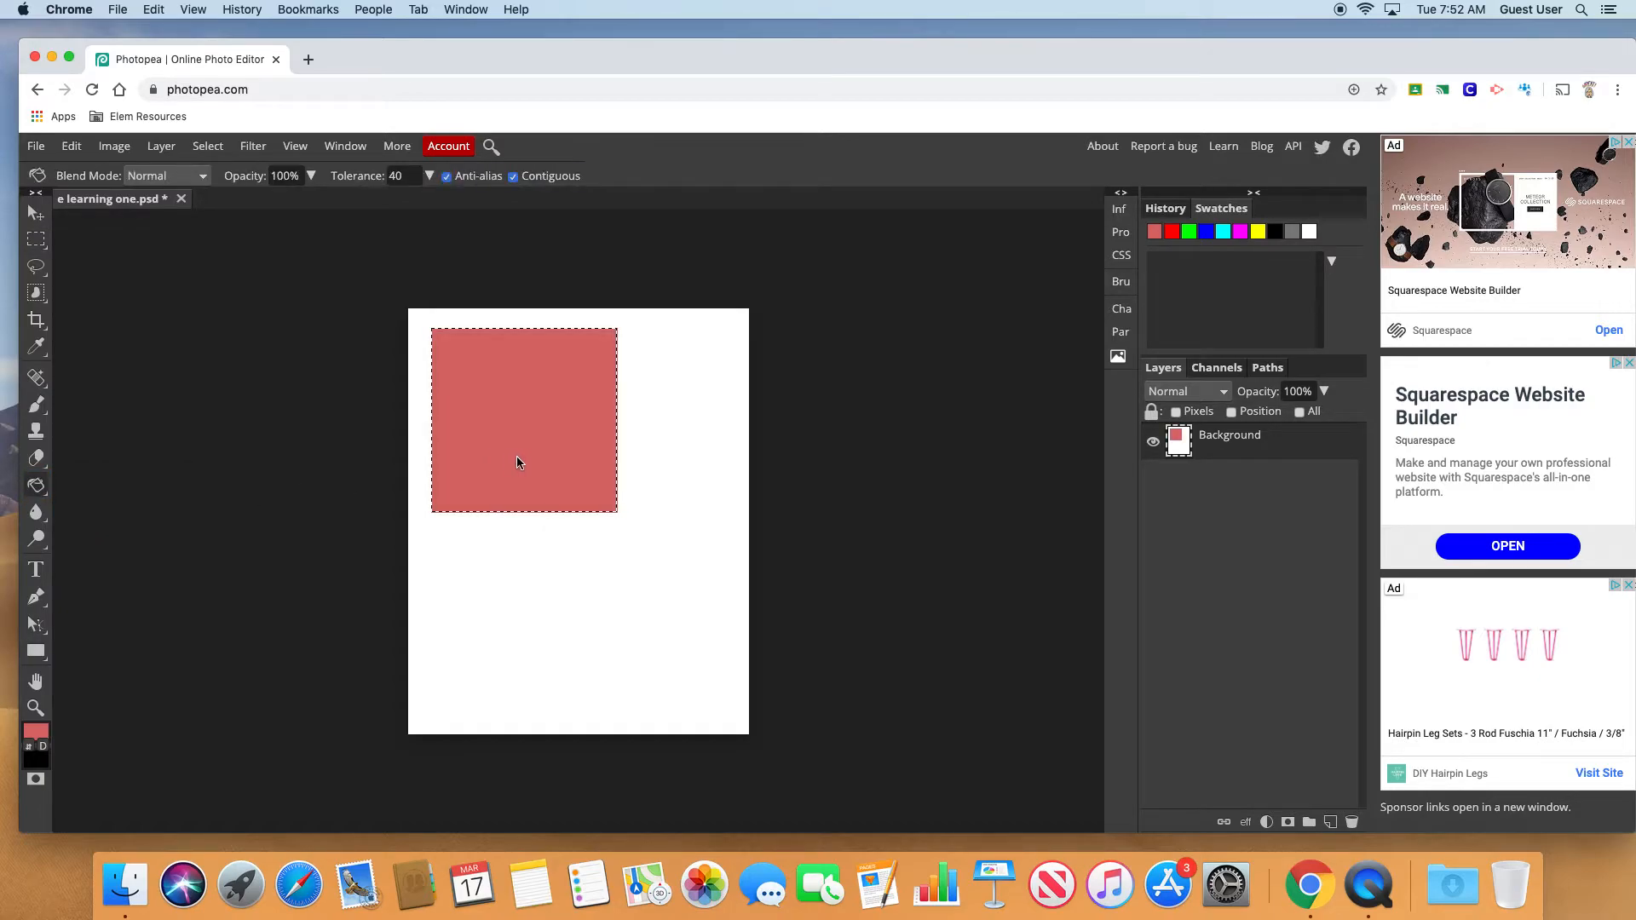
Step: Try shifting the selection outline with Rectangle Select down past the red square's lower edge, and undo the move
left_click(32, 242)
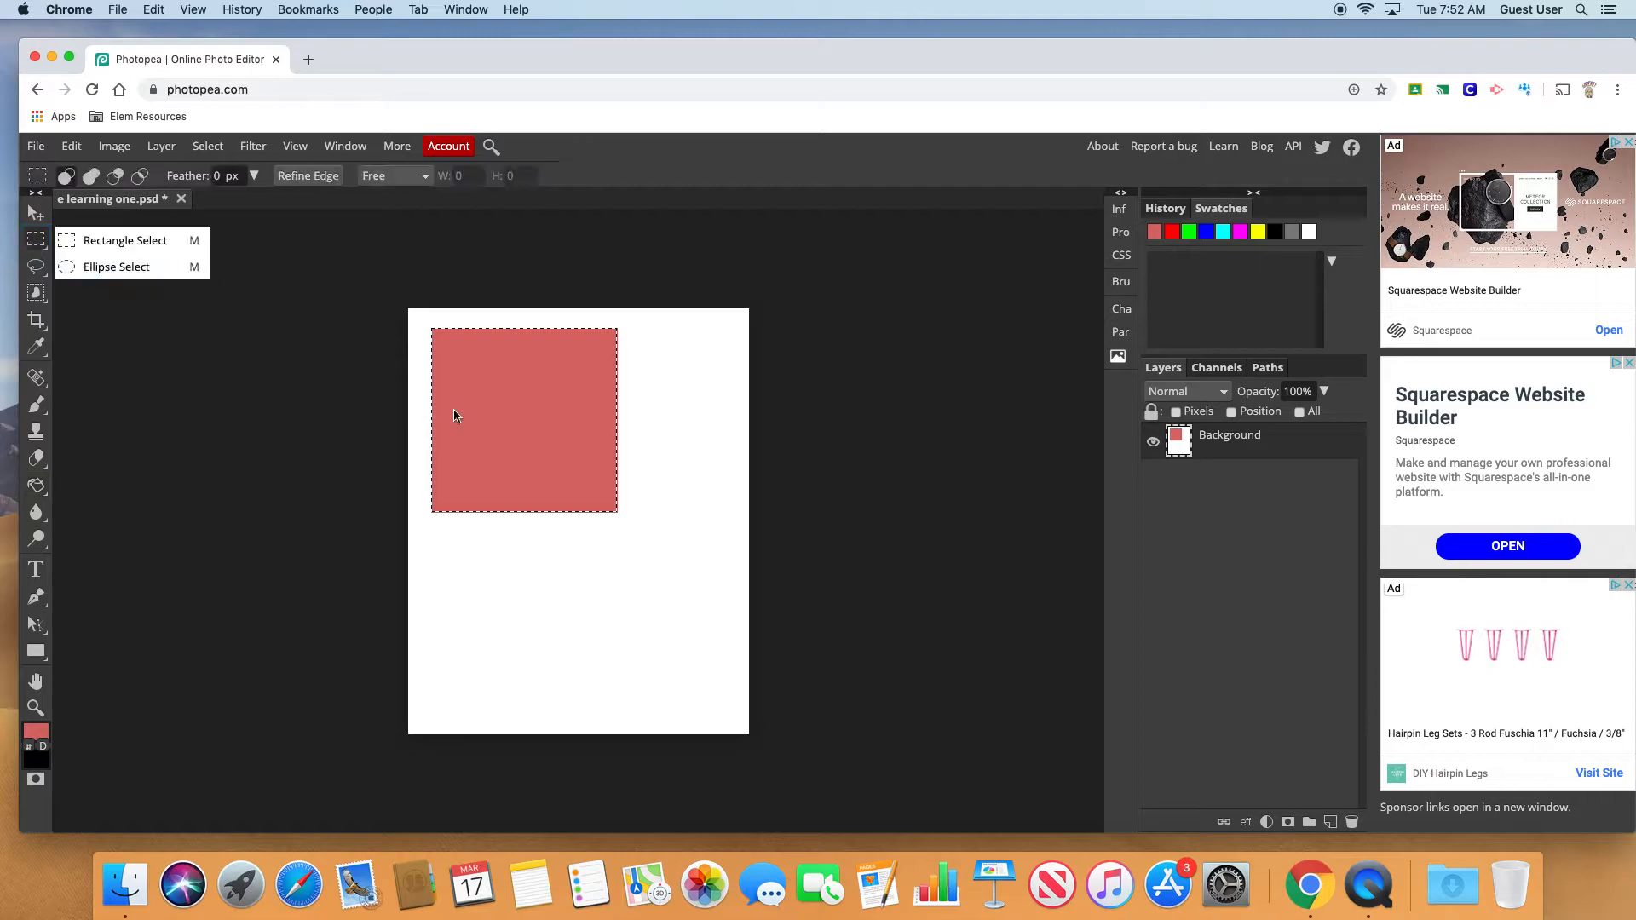
left_click(176, 242)
left_click_drag(529, 460, 570, 578)
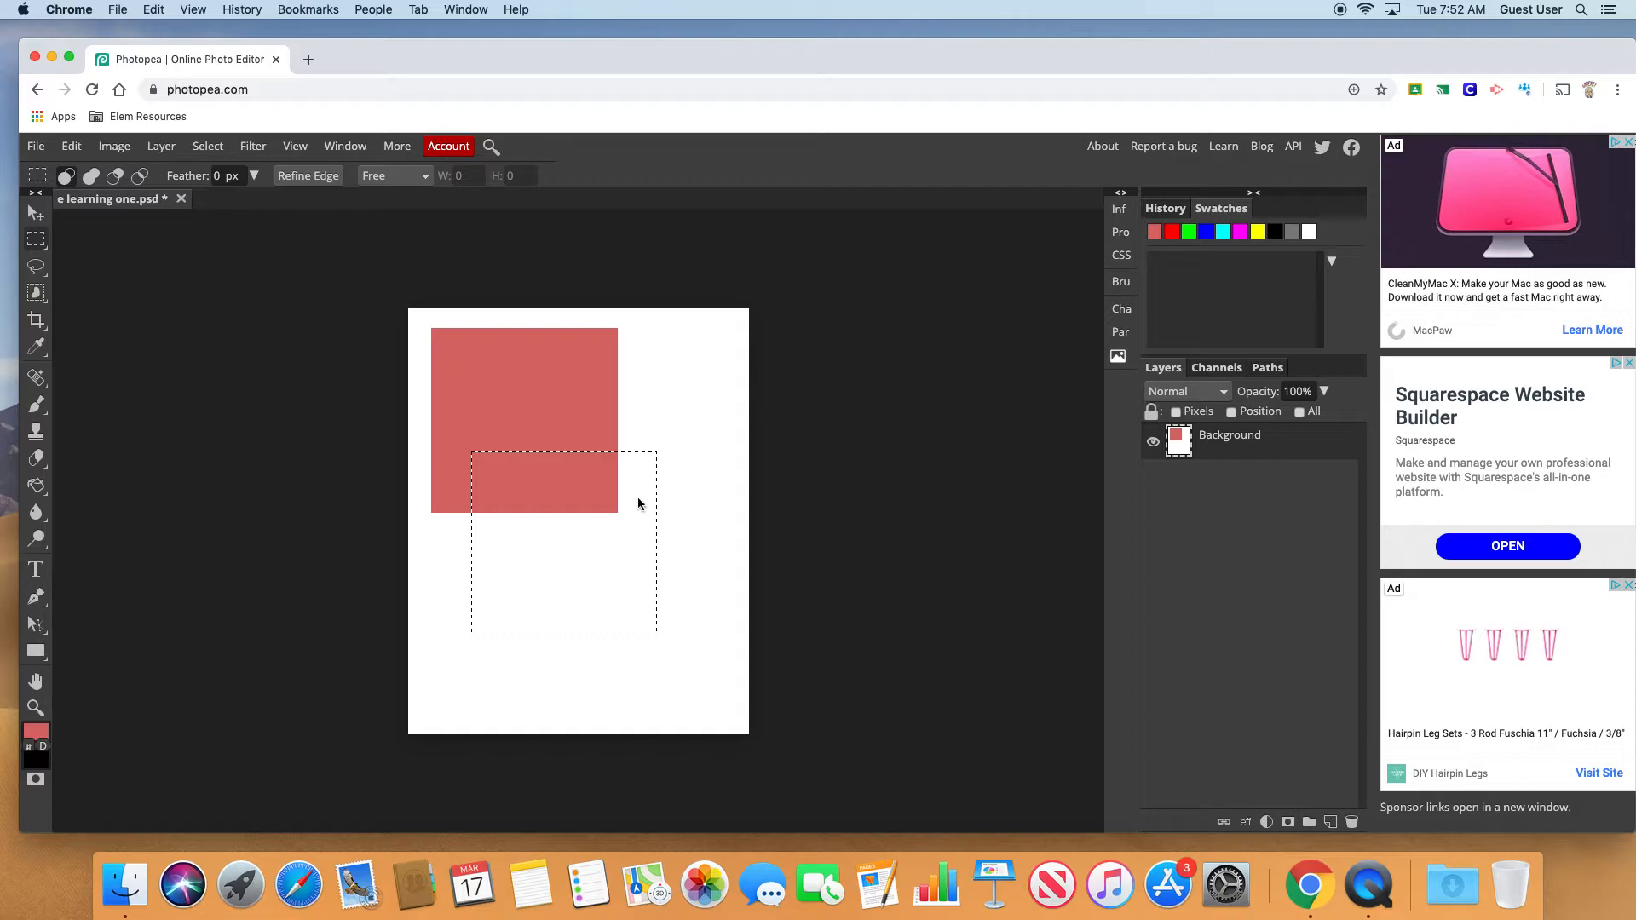
key("super+z")
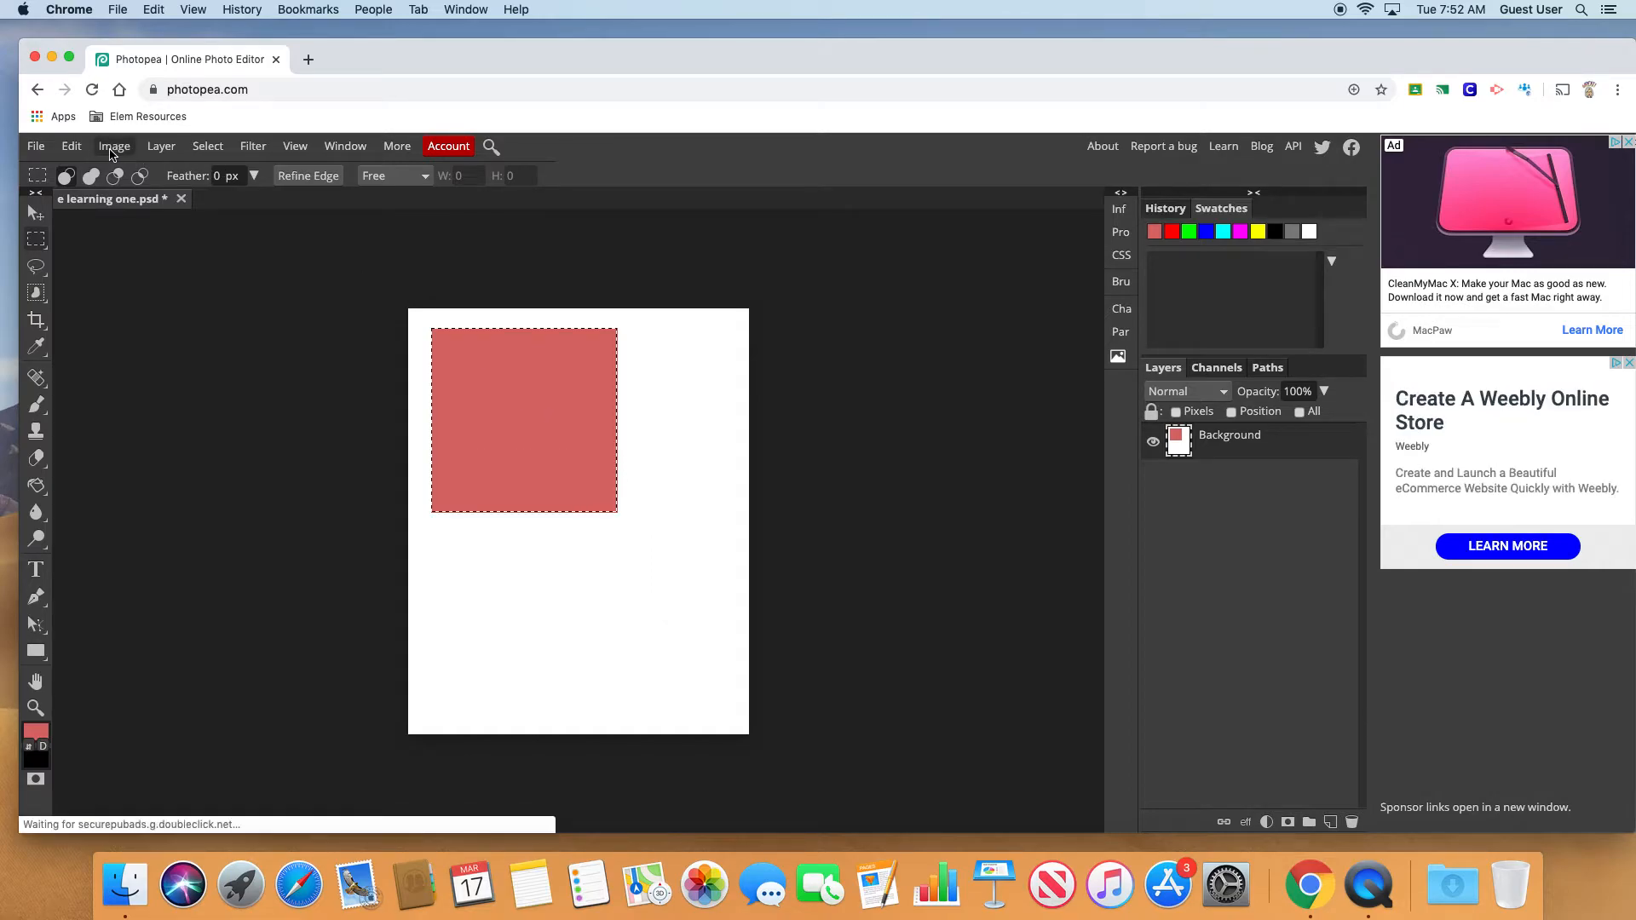
Step: Deselect the selection around the red square
left_click(72, 146)
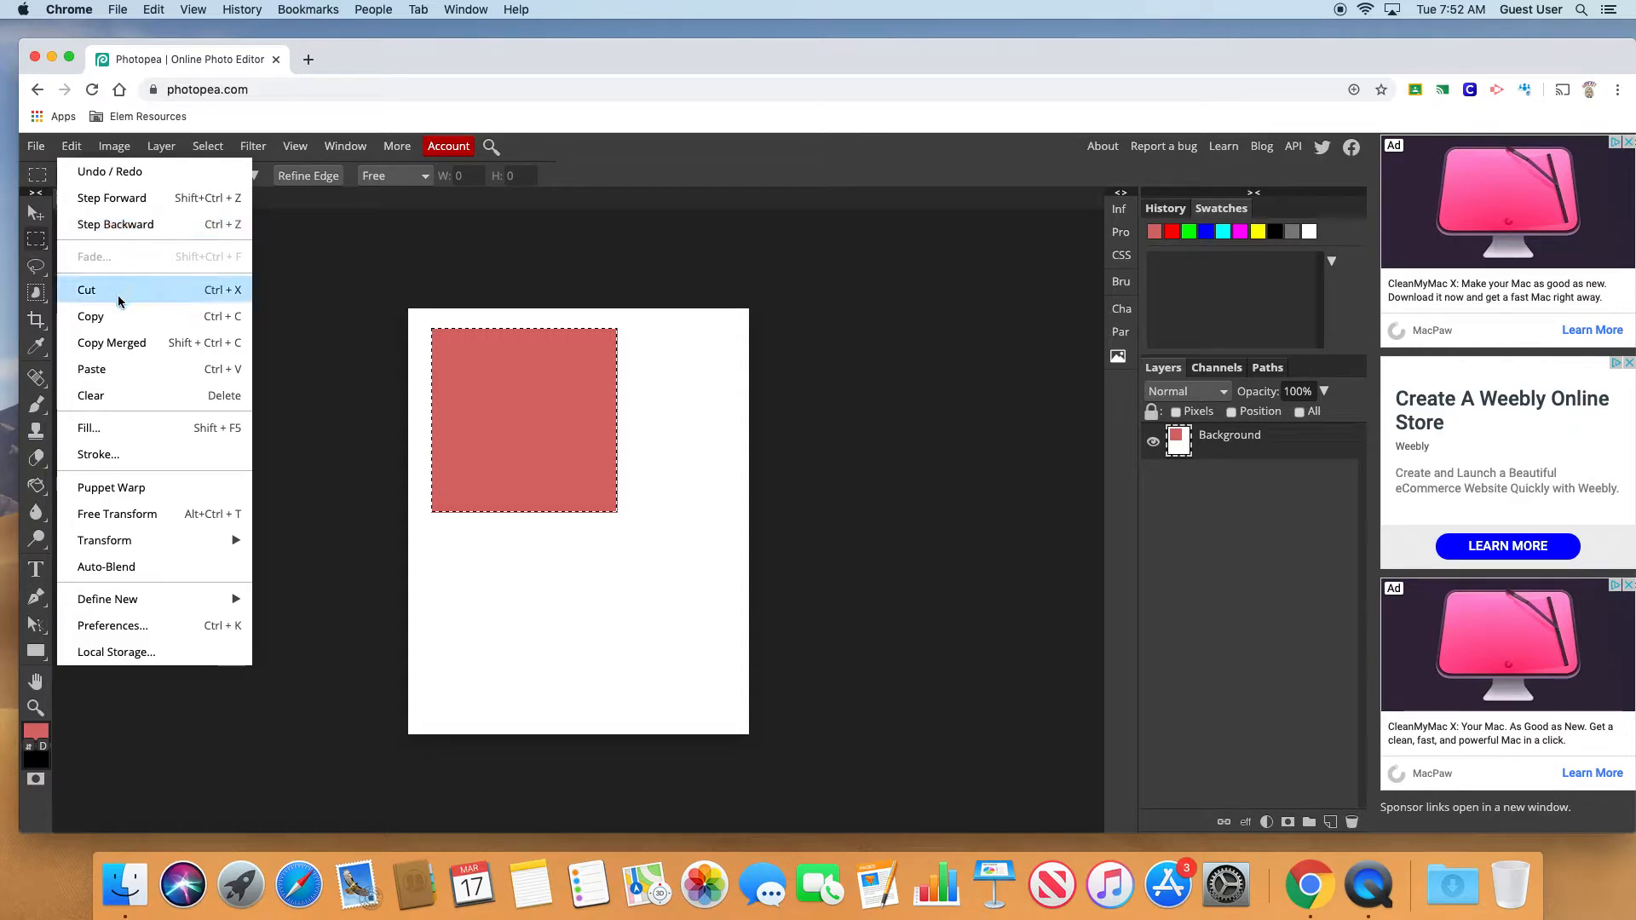
mouse_move(115, 543)
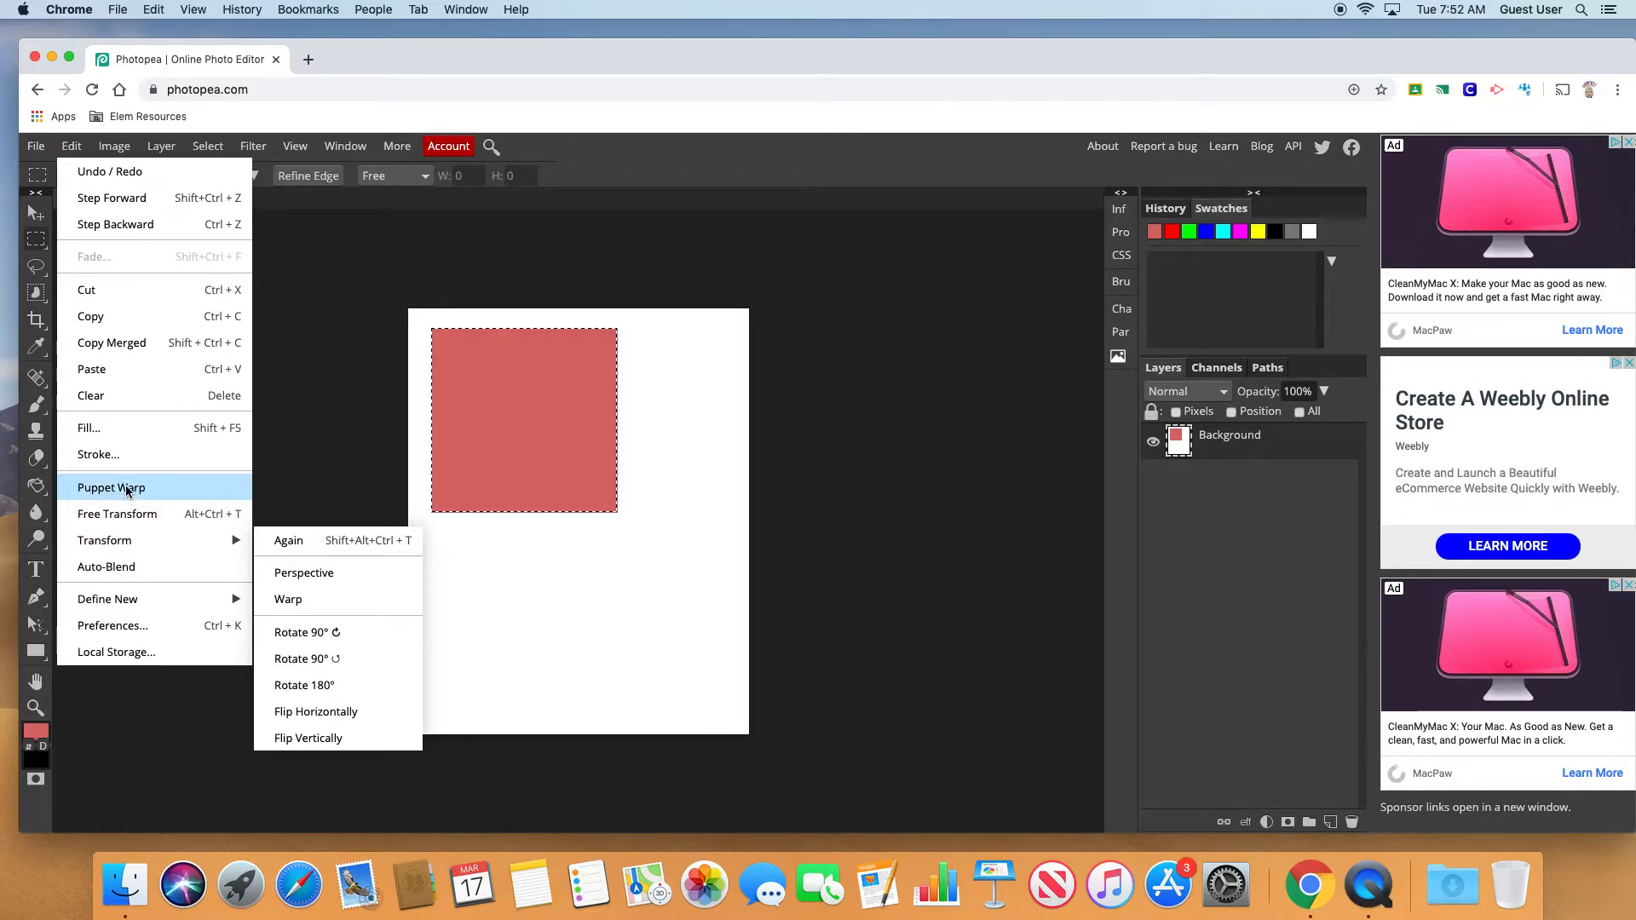
mouse_move(112, 143)
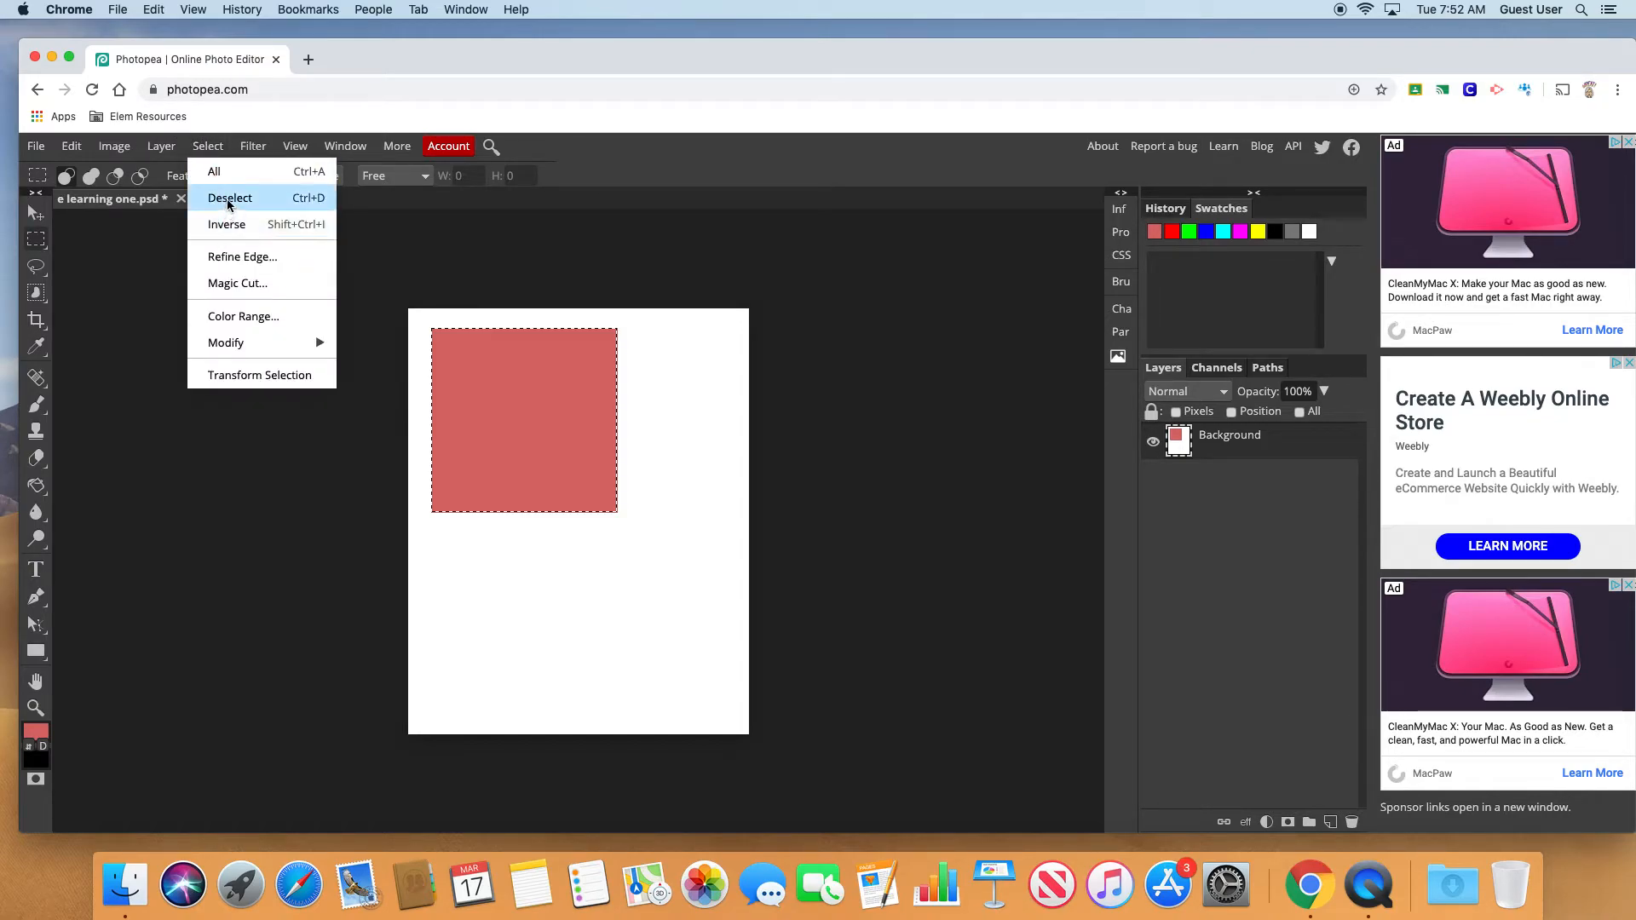
left_click(228, 203)
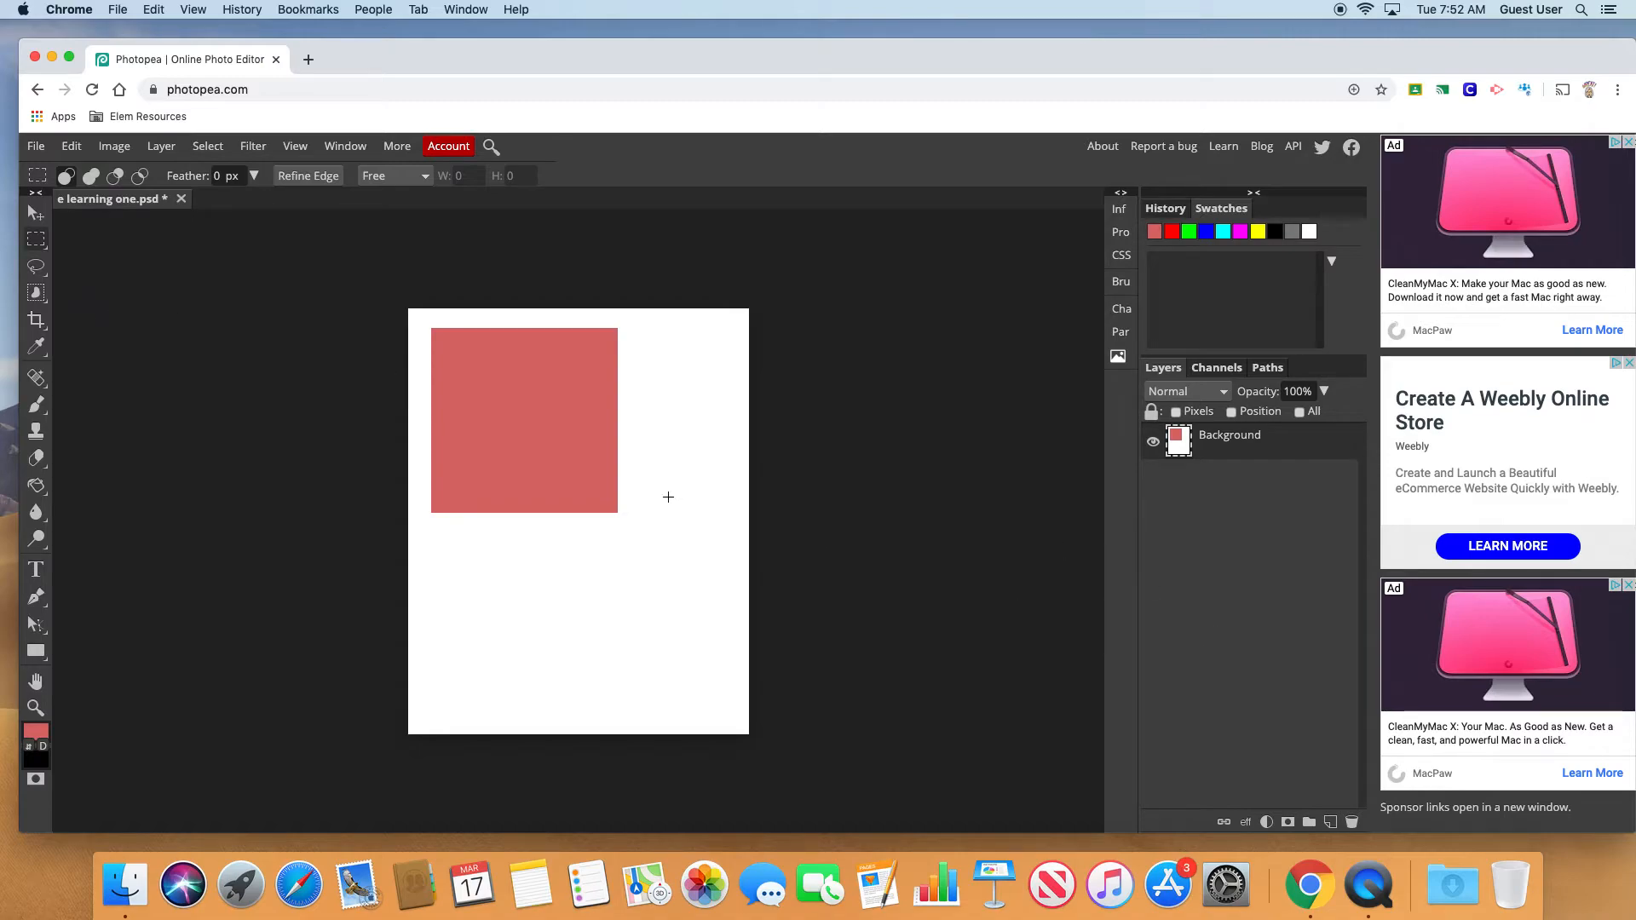
Step: Make a tall Ellipse Select selection that overlaps the red square's lower-right corner and extends toward the page's lower part
right_click(28, 243)
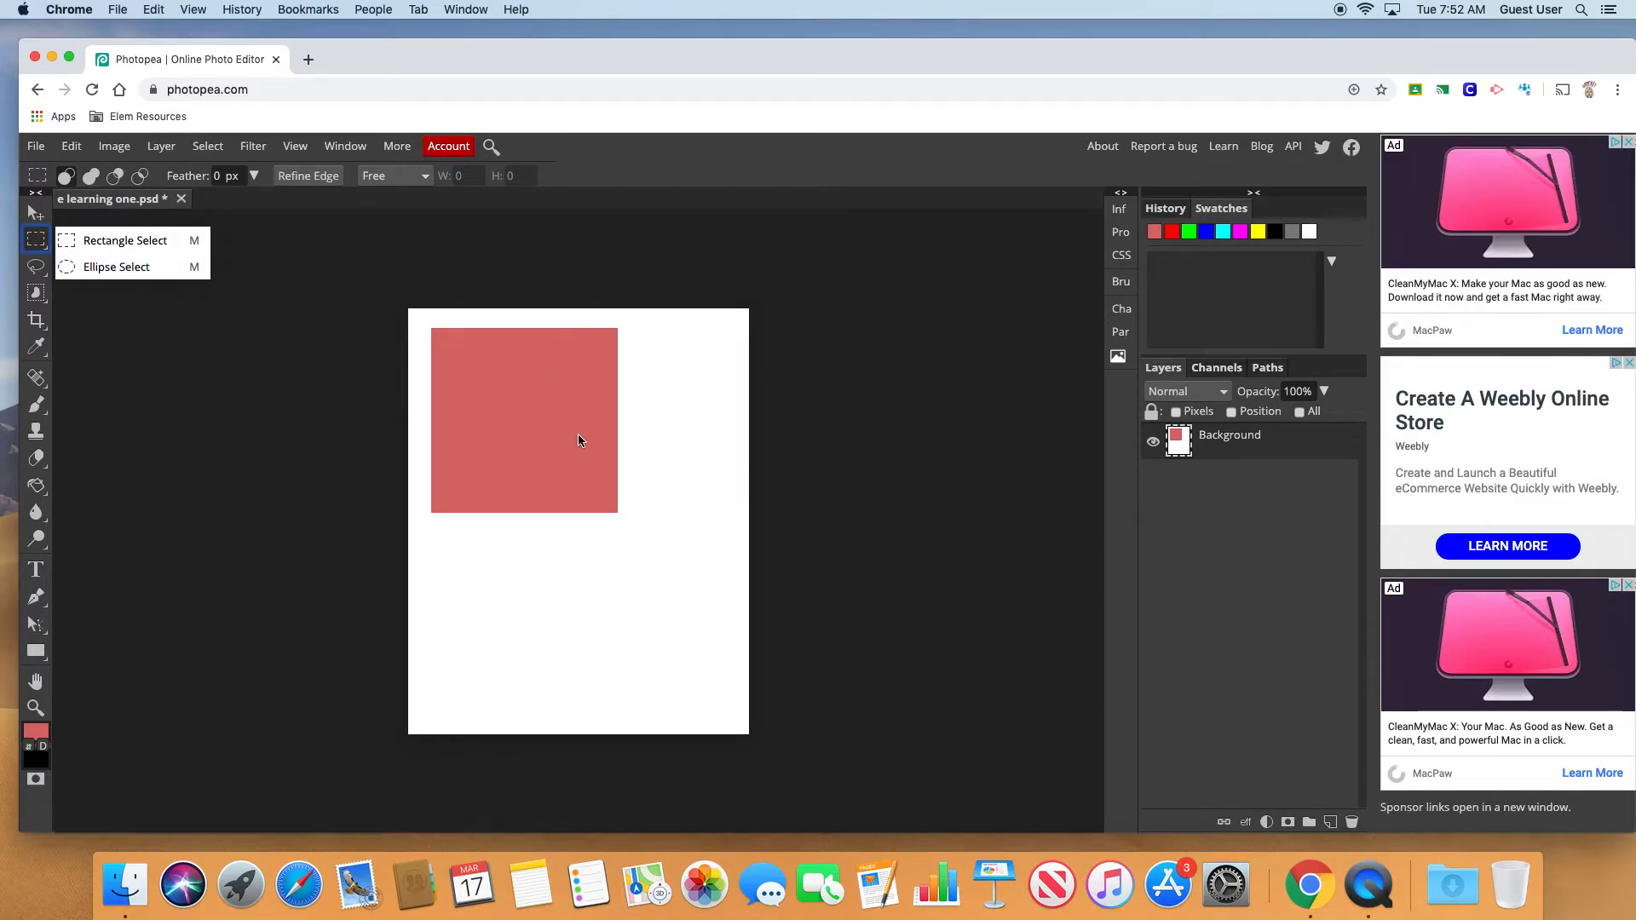
left_click(118, 267)
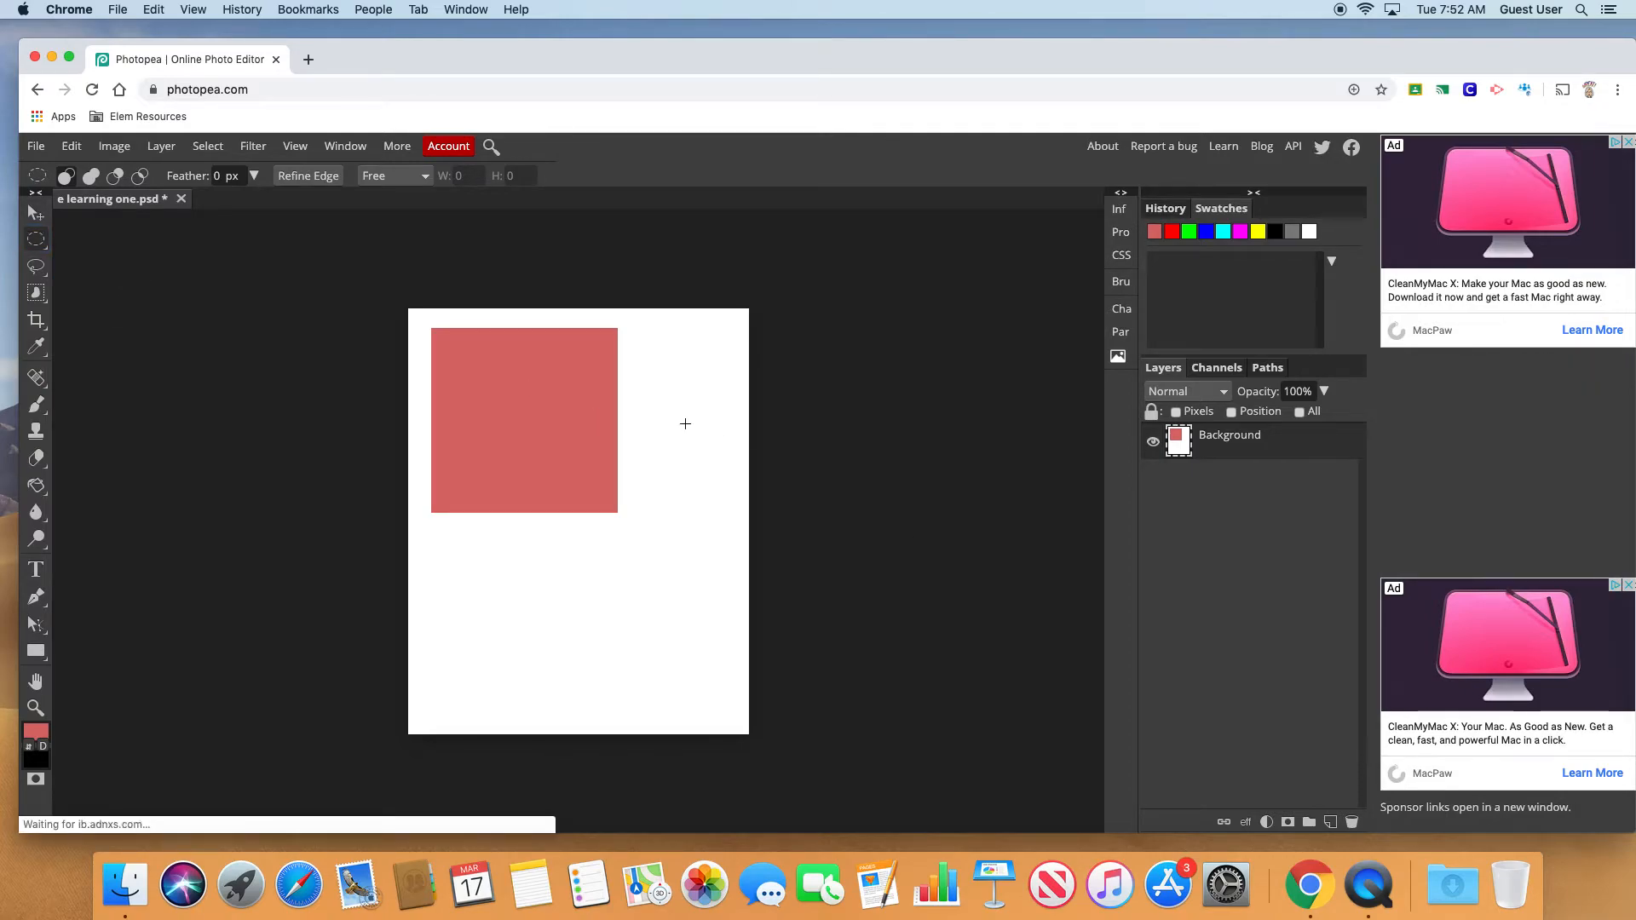
left_click_drag(579, 429, 687, 666)
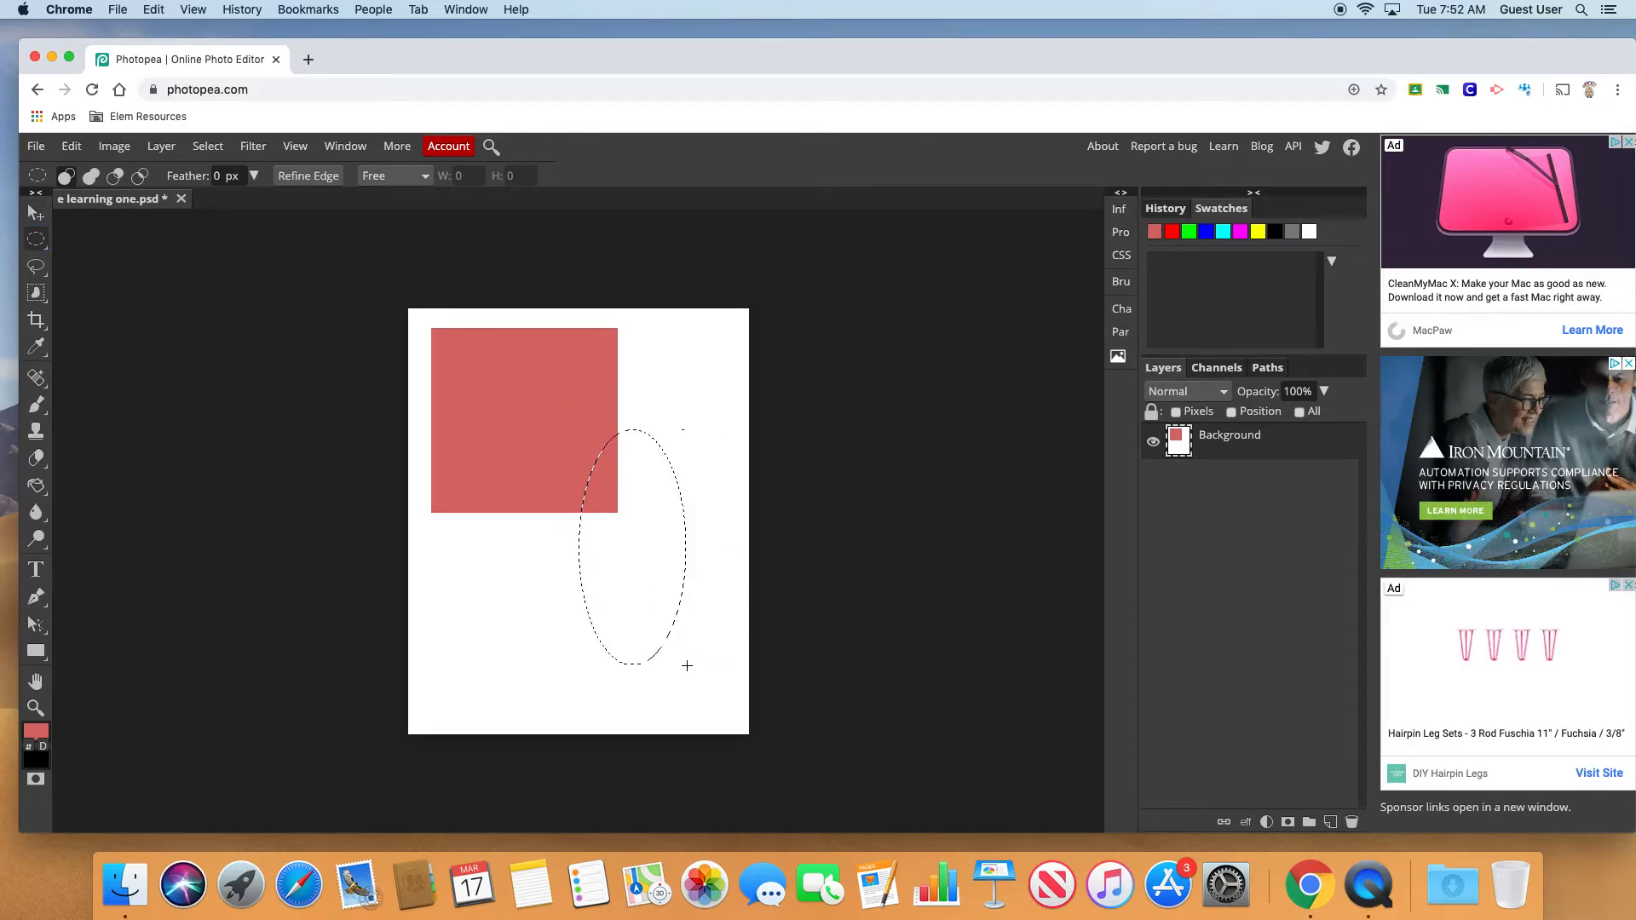
Step: Set the foreground colour to the muted purple 736cd8
left_click(29, 735)
left_click(380, 370)
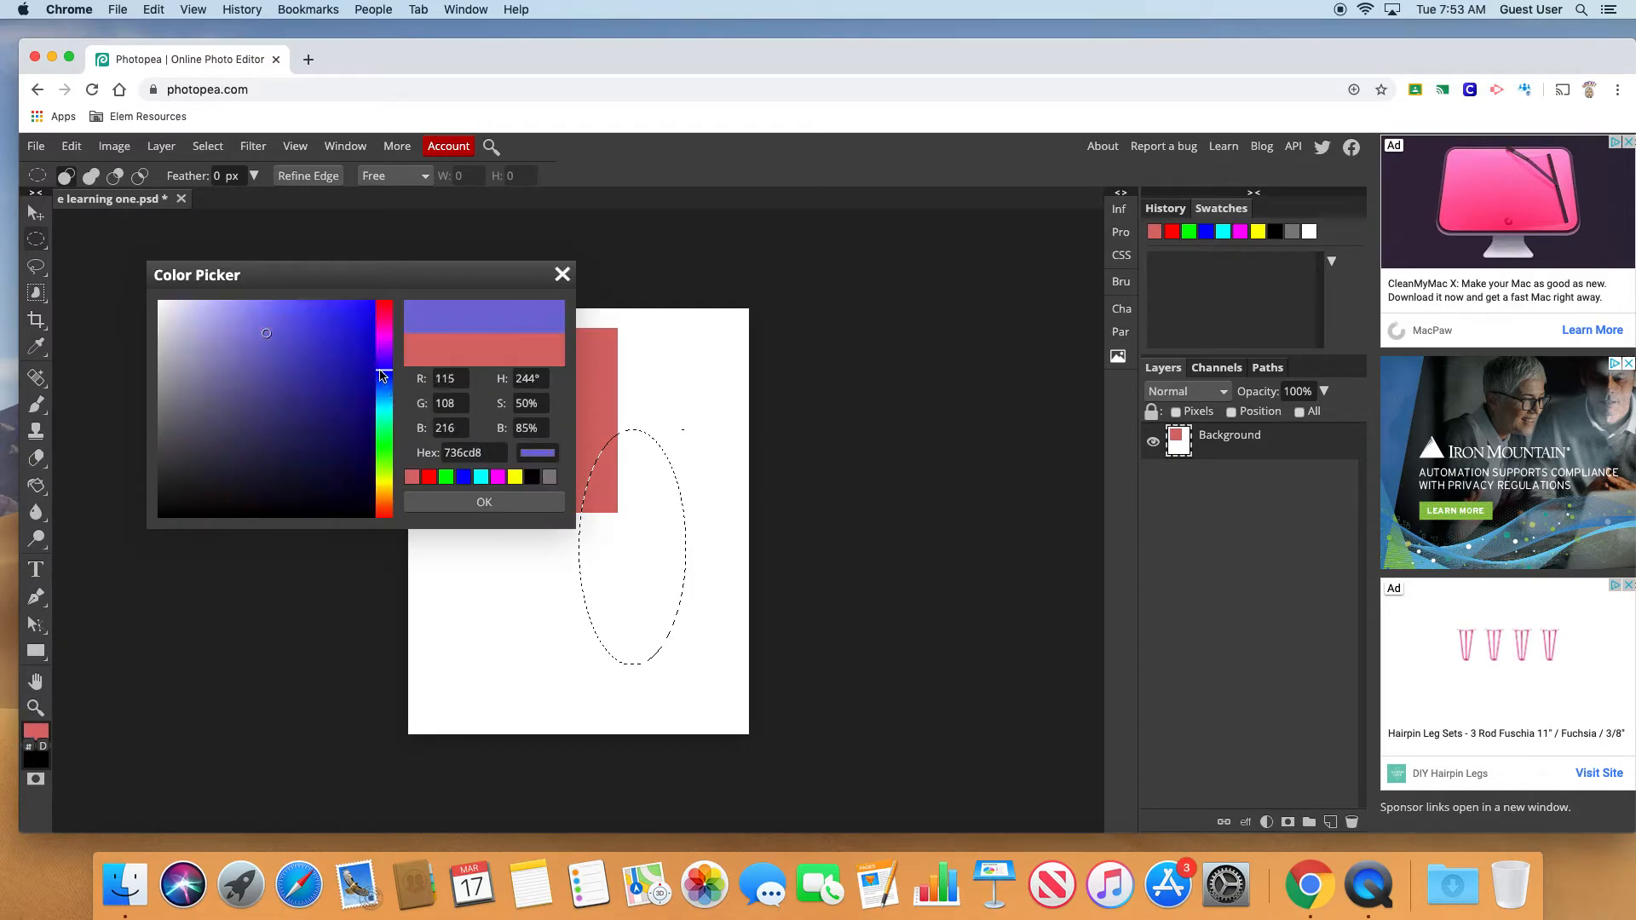
left_click(511, 505)
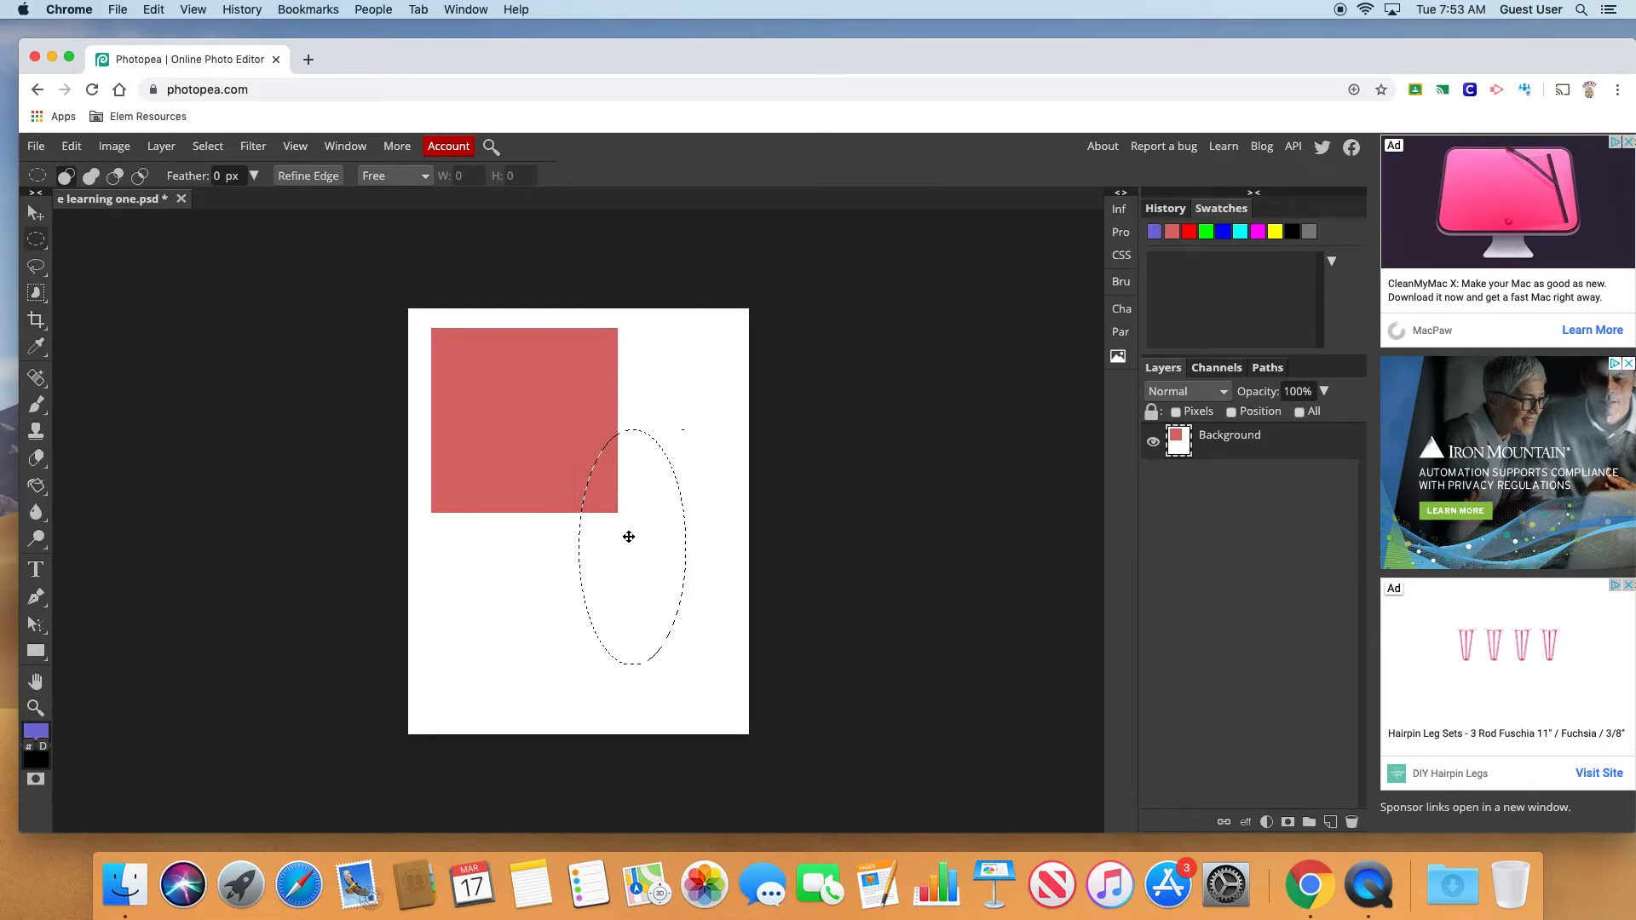
Step: Fill the whole elliptical selection with purple using the Paint Bucket Tool, including the part overlapping the red square
left_click(38, 486)
left_click(74, 520)
left_click(603, 577)
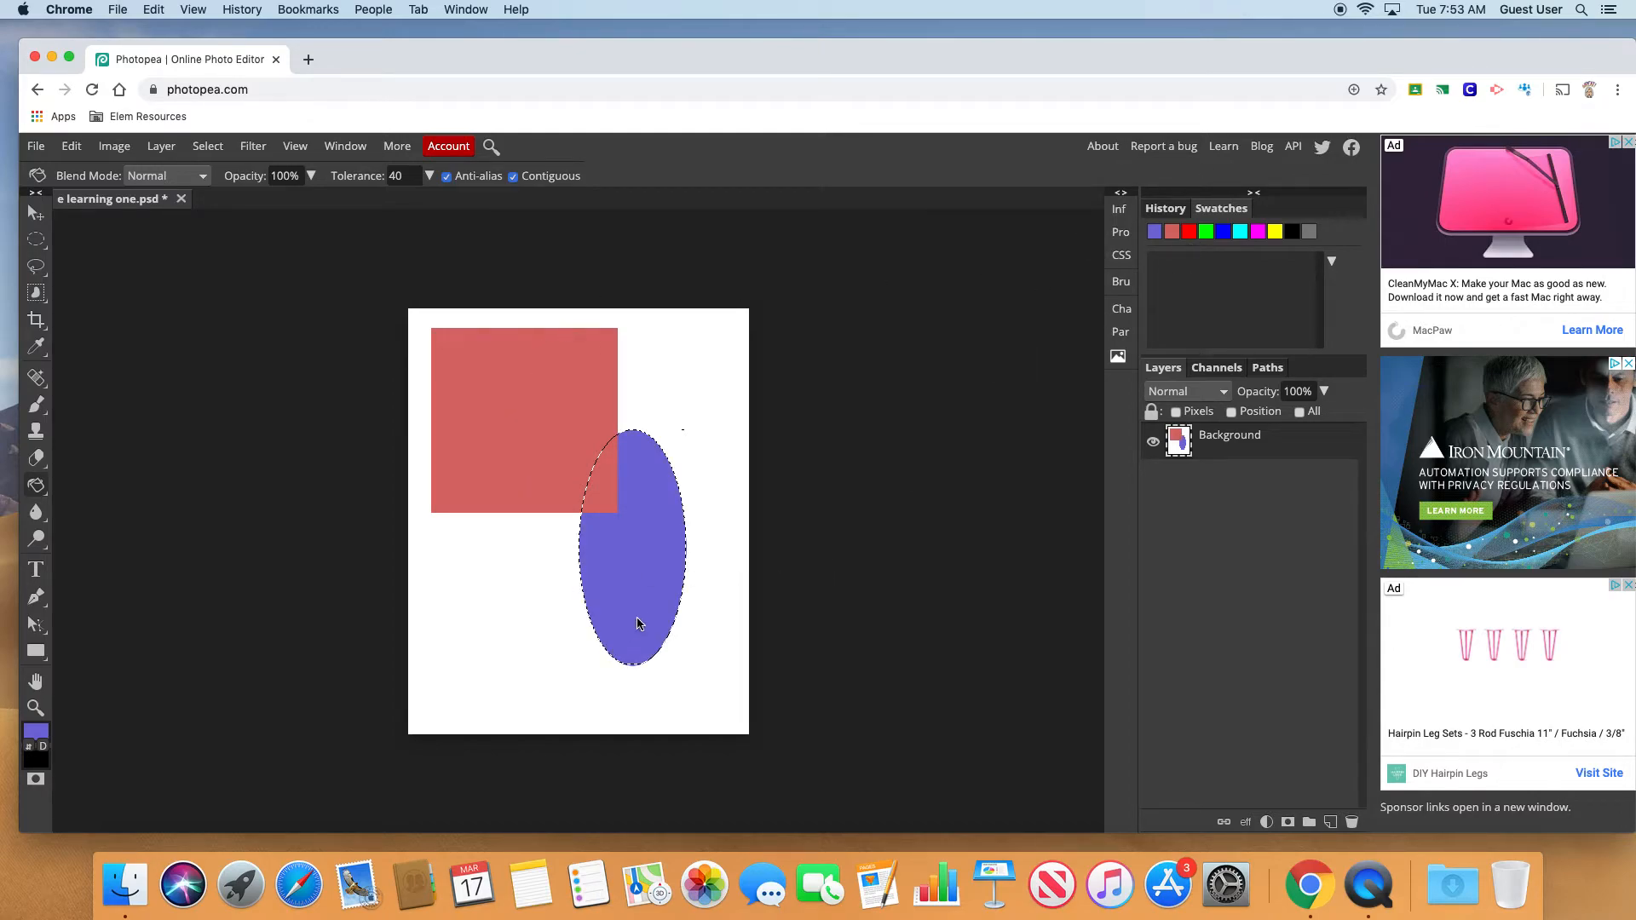
left_click(600, 479)
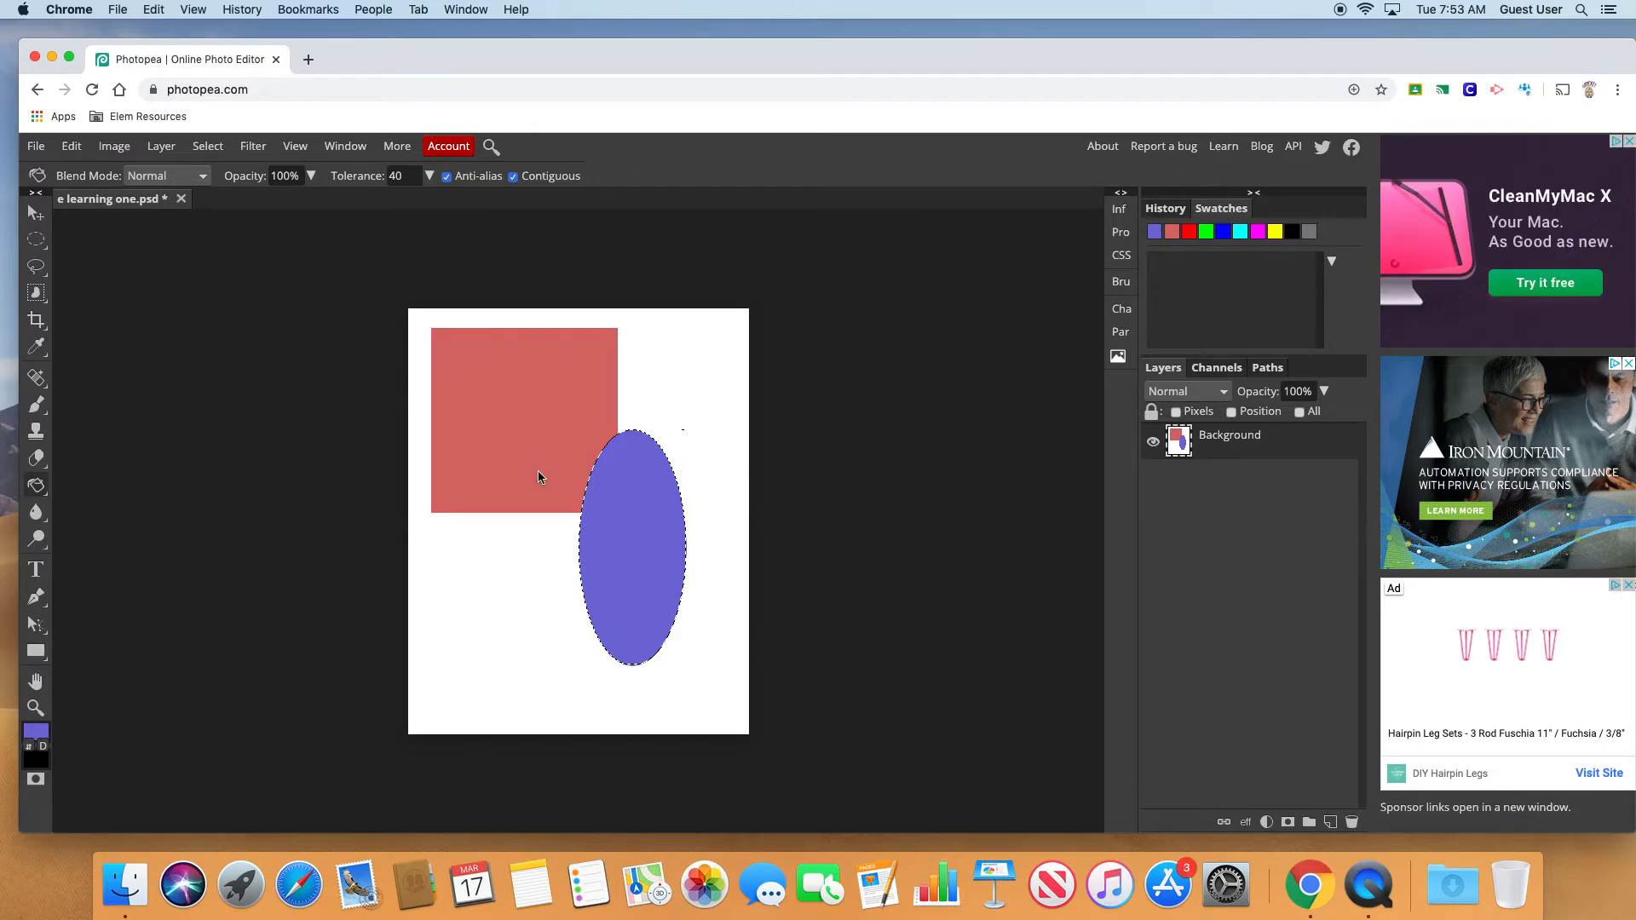
Step: Make a small horizontal Rectangle Select selection in the page's lower-left corner, about a third of the page wide
right_click(35, 241)
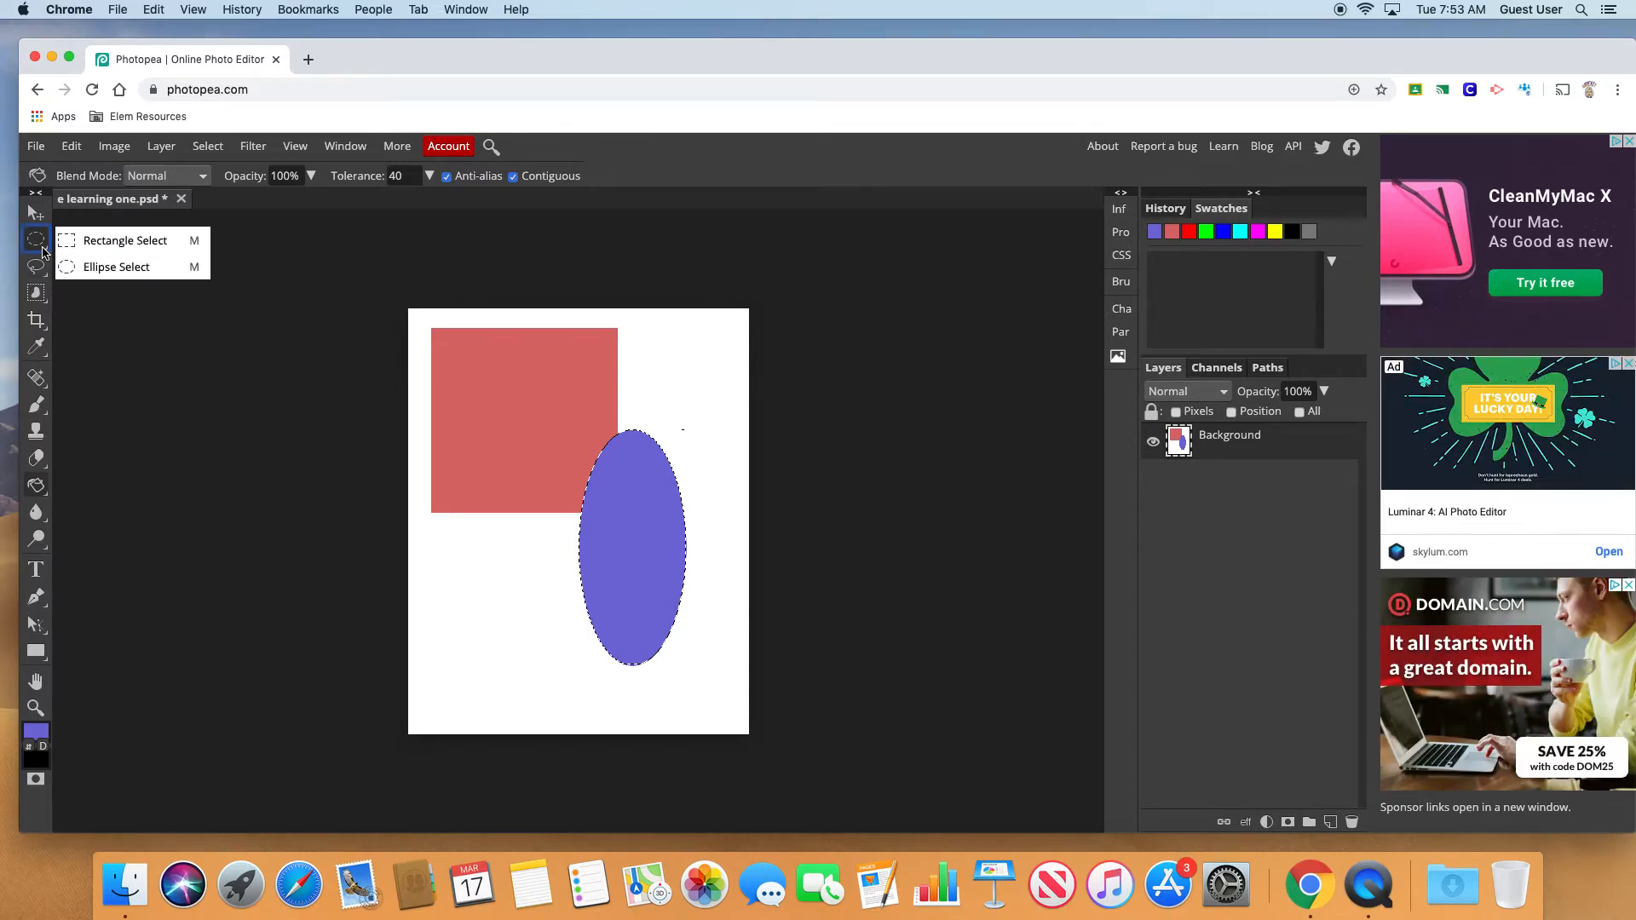
left_click(111, 240)
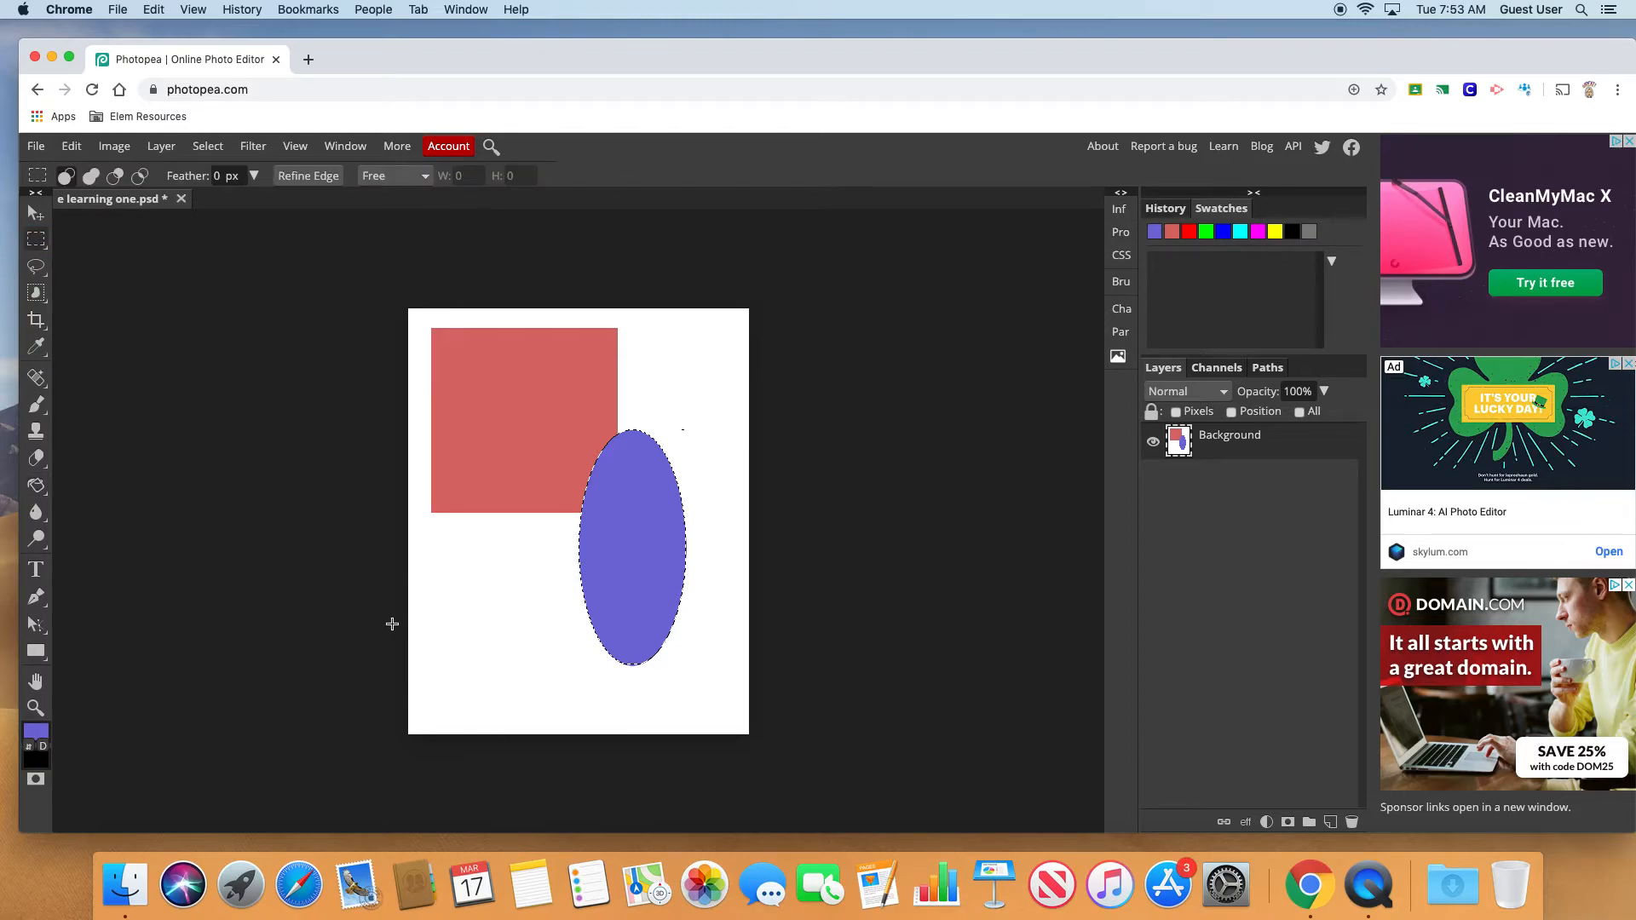
left_click_drag(425, 641, 530, 698)
Step: Fill the small rectangular selection with a linear purple-to-black gradient running from left to right
right_click(35, 485)
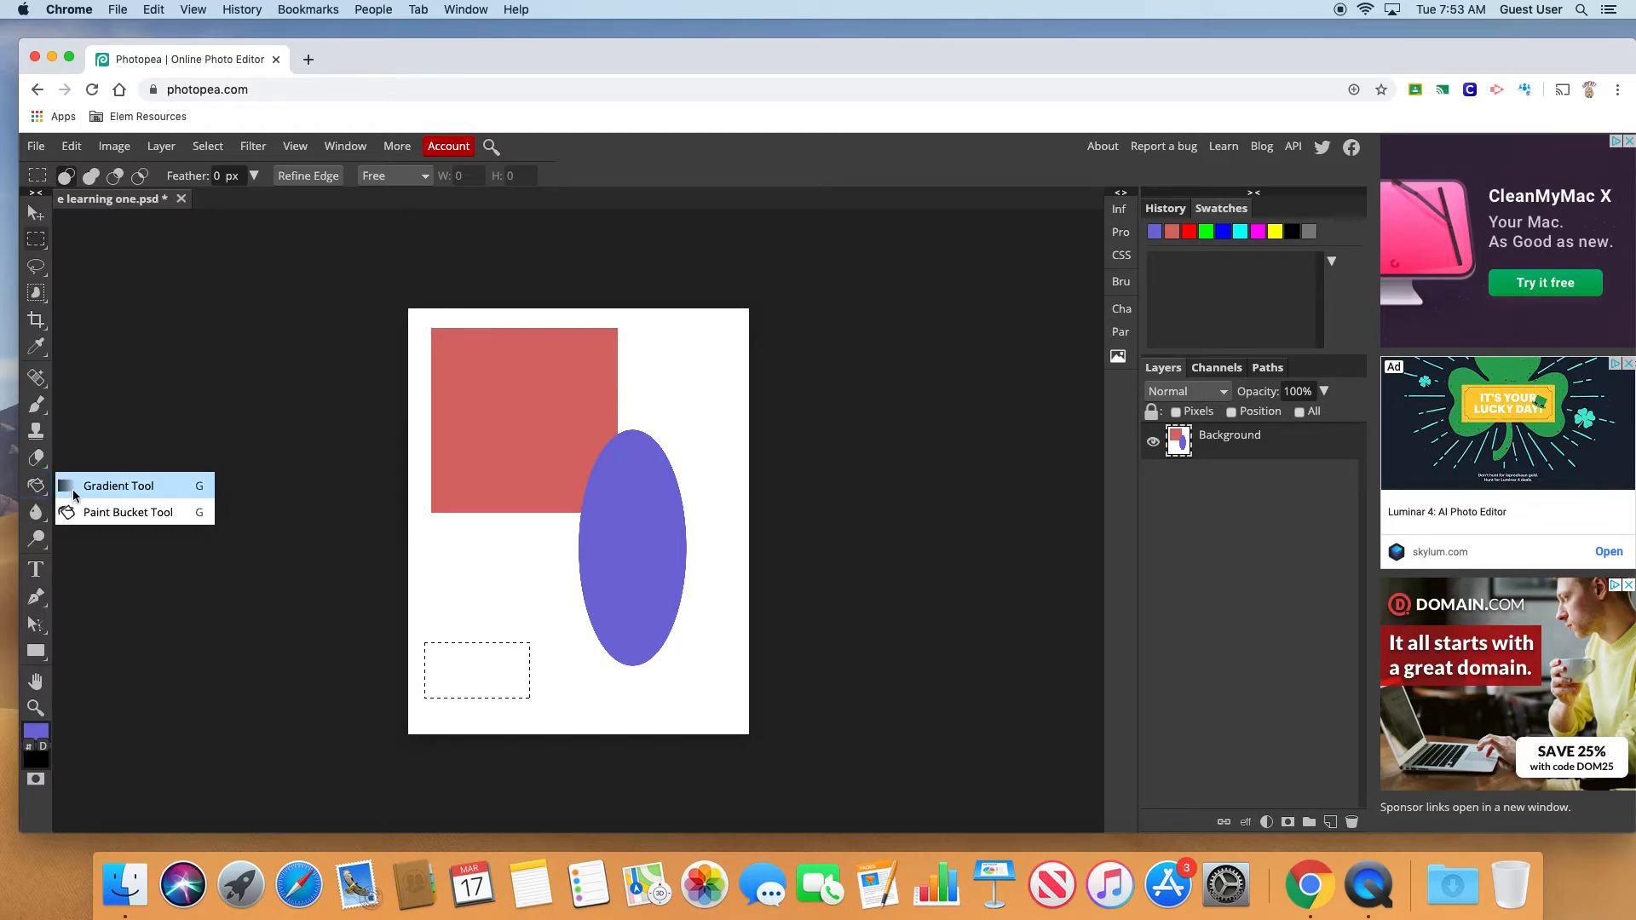
left_click(75, 488)
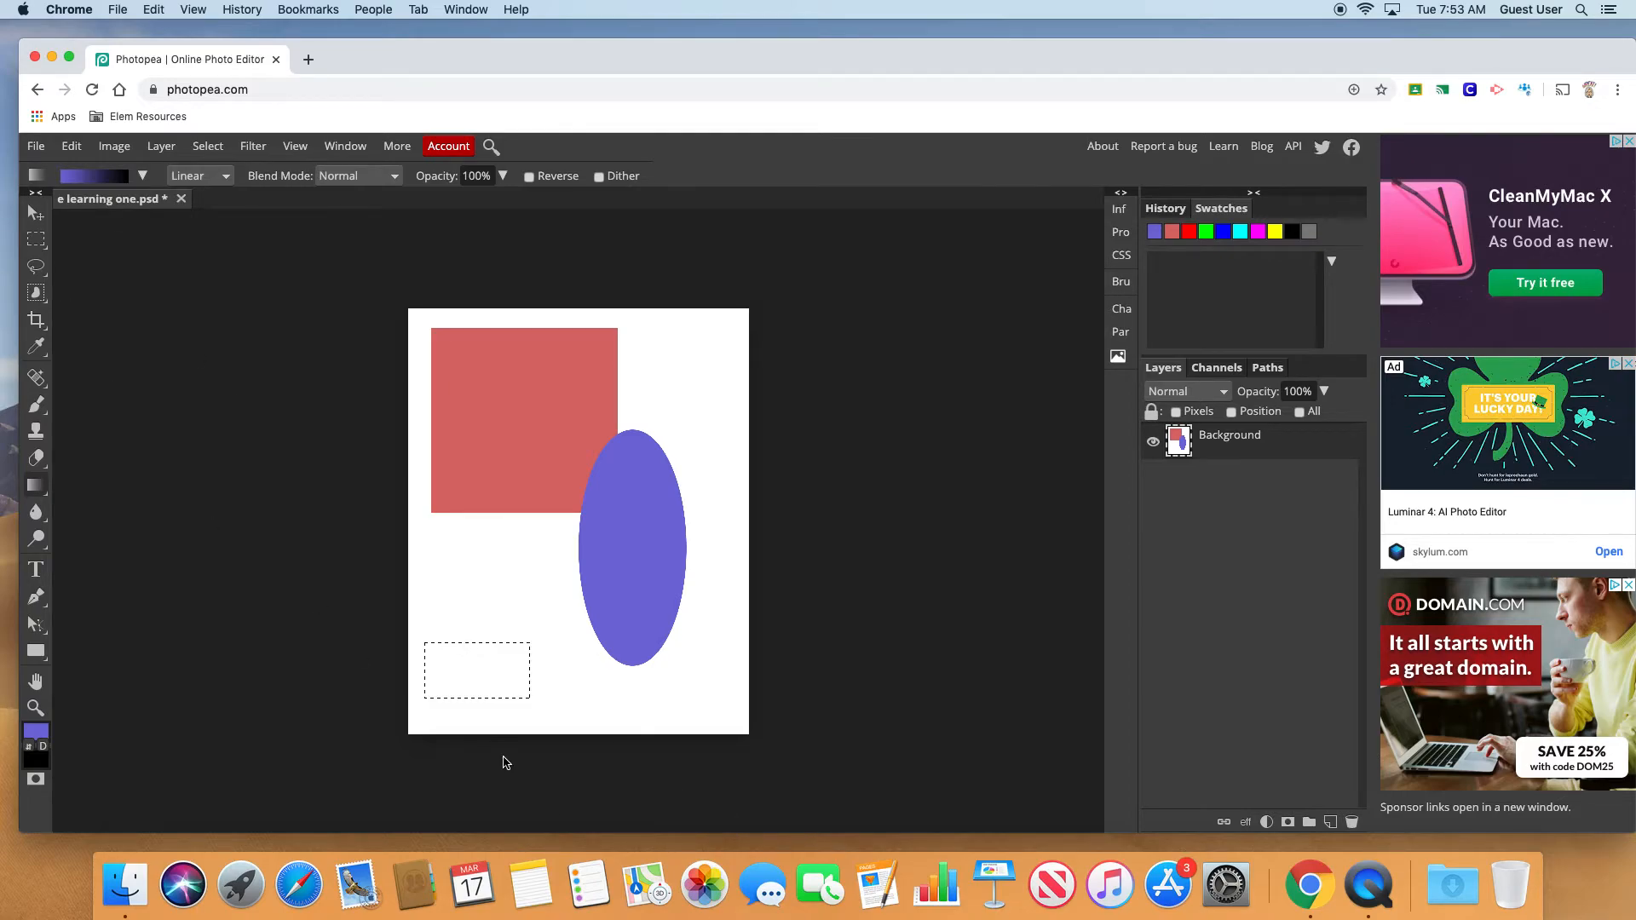
left_click_drag(417, 670, 540, 675)
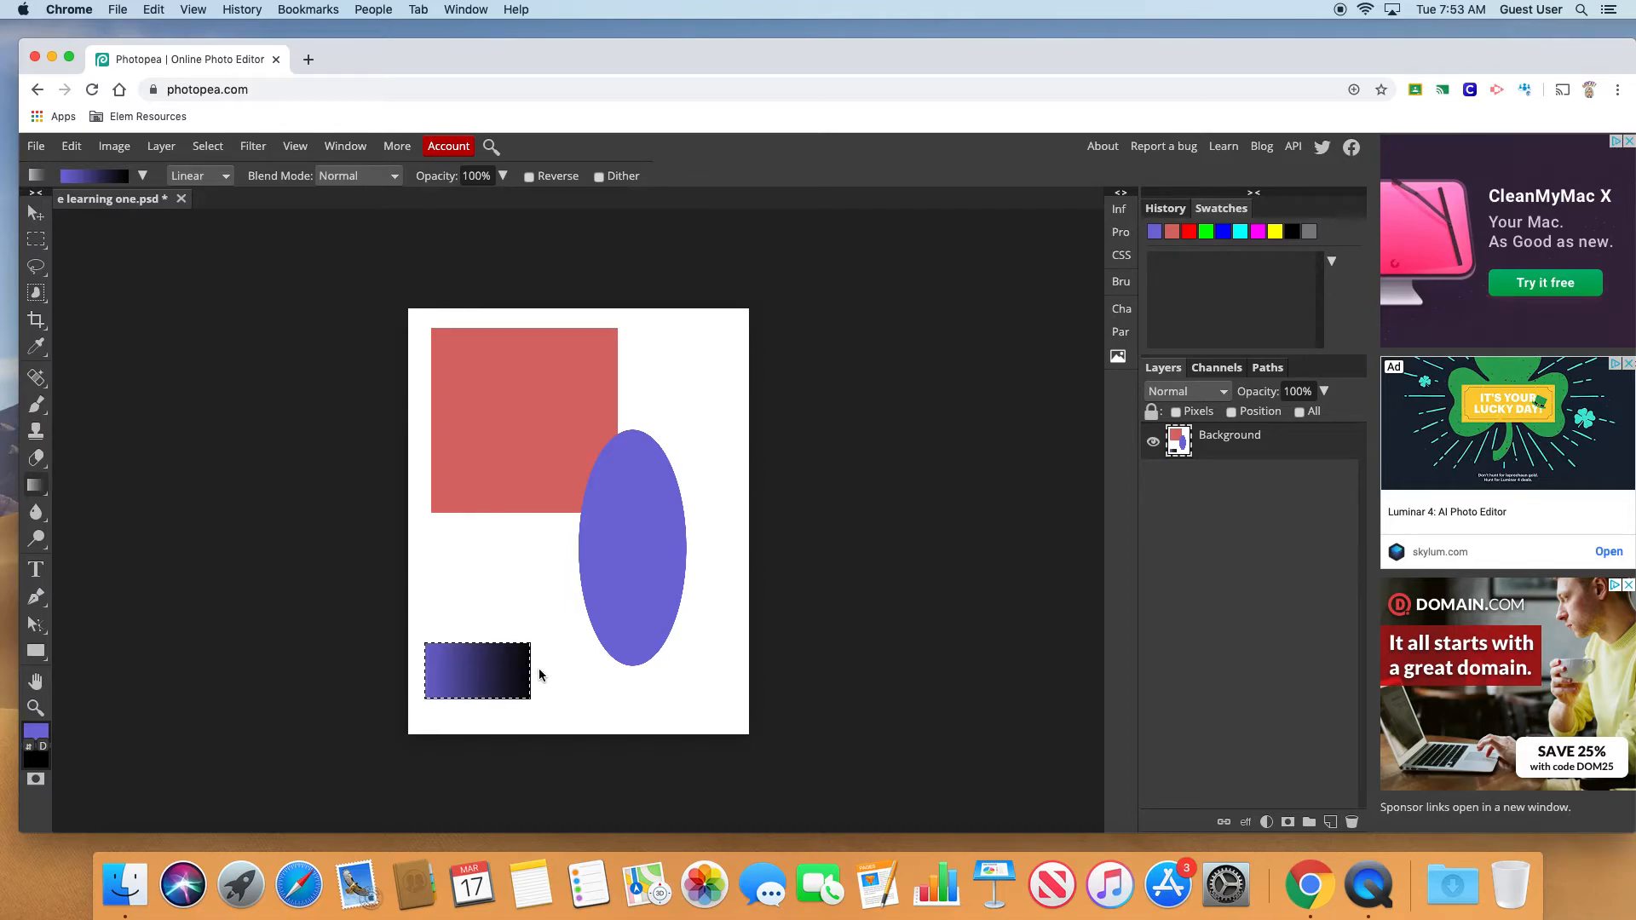
Step: Open the current gradient for editing and add a colour stop at 24% with the olive yellow b0aa58
left_click(143, 175)
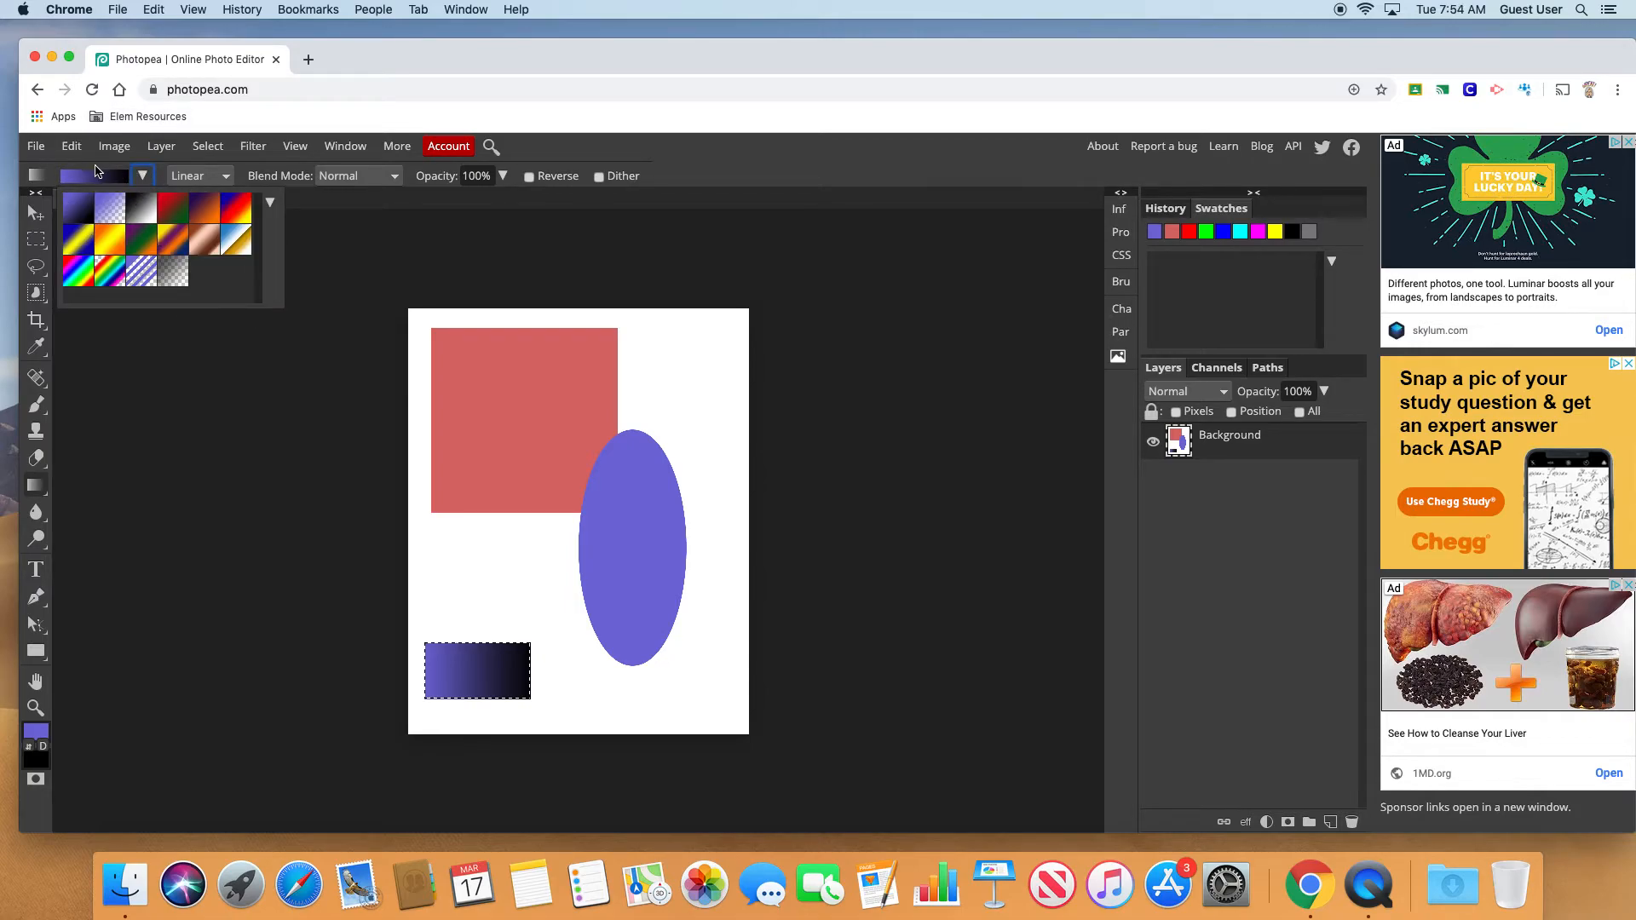
left_click(271, 204)
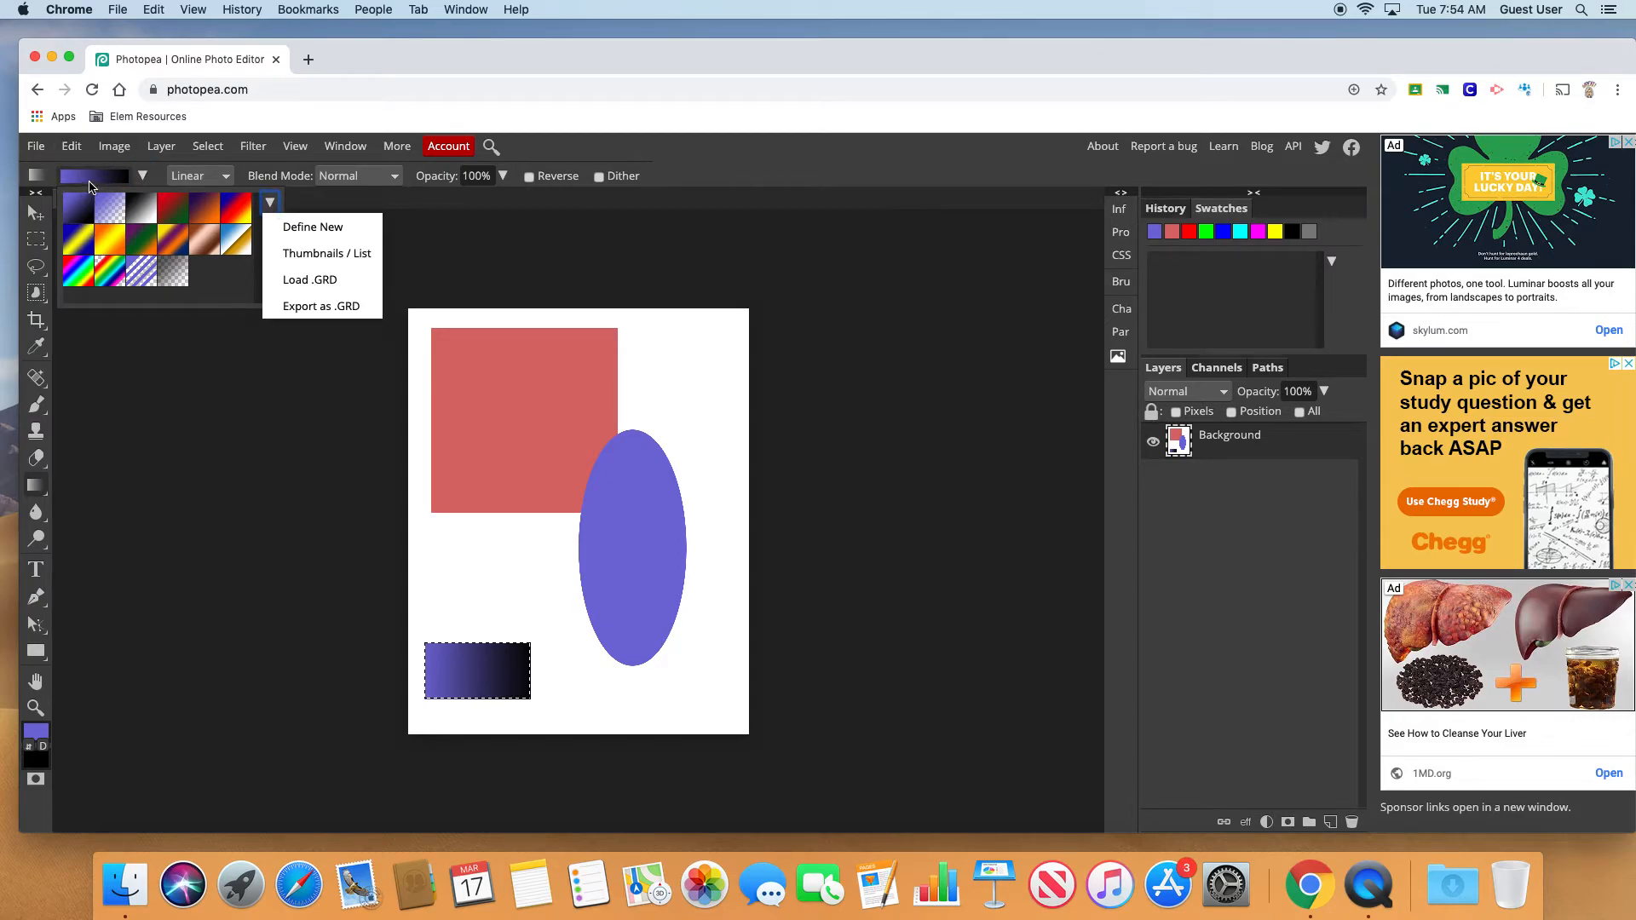
left_click(93, 182)
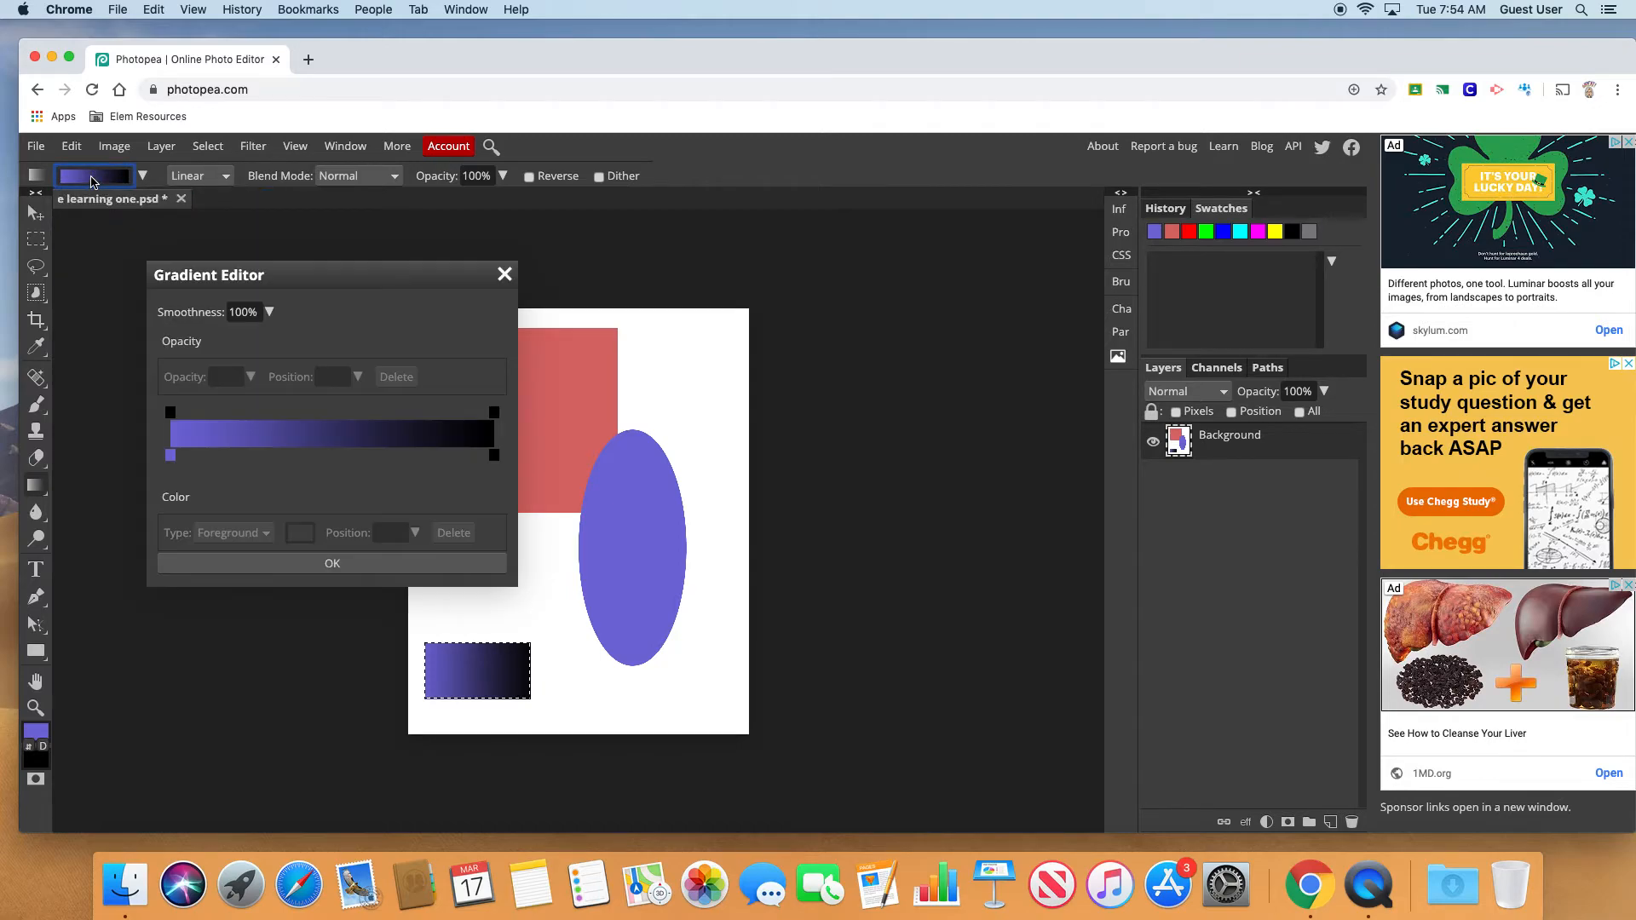
left_click(247, 455)
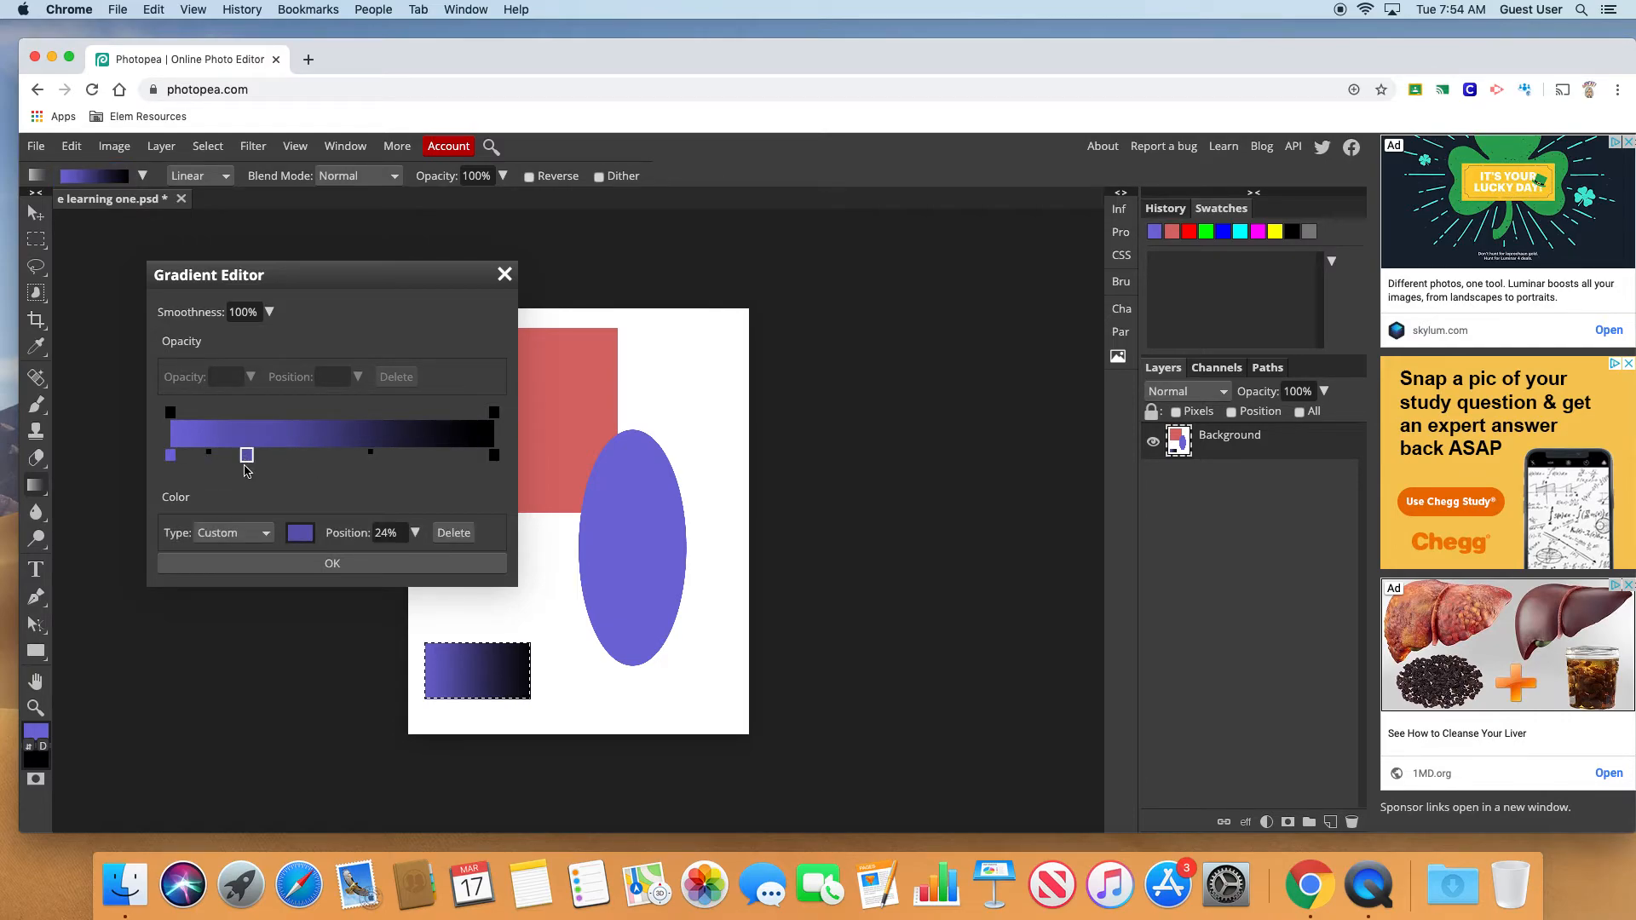
left_click(304, 536)
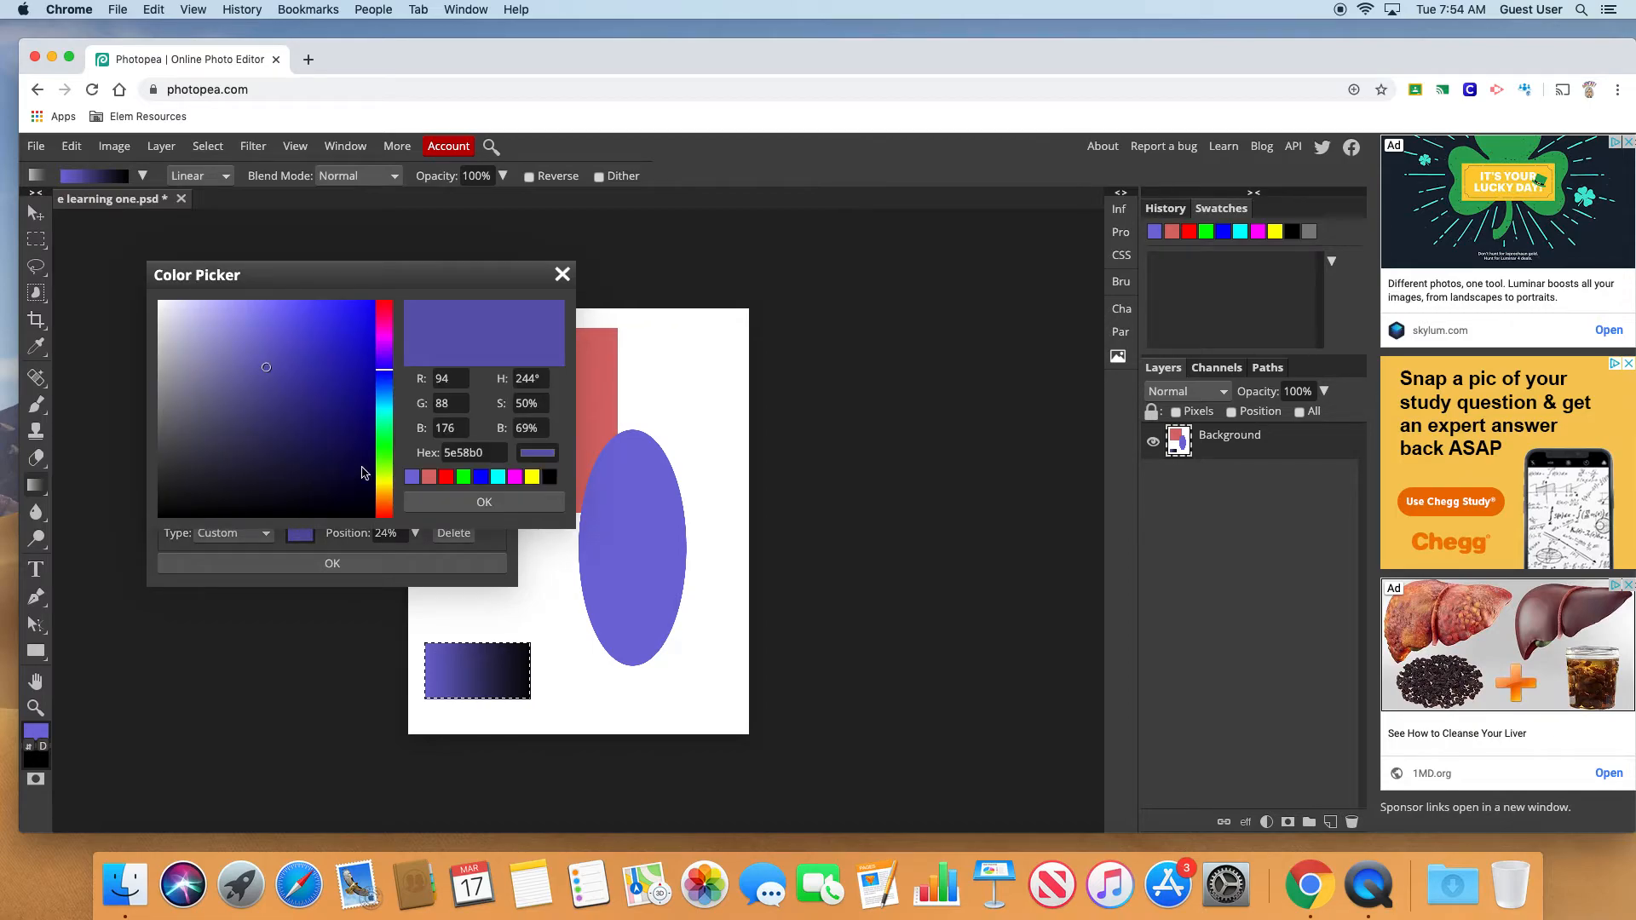
left_click(381, 484)
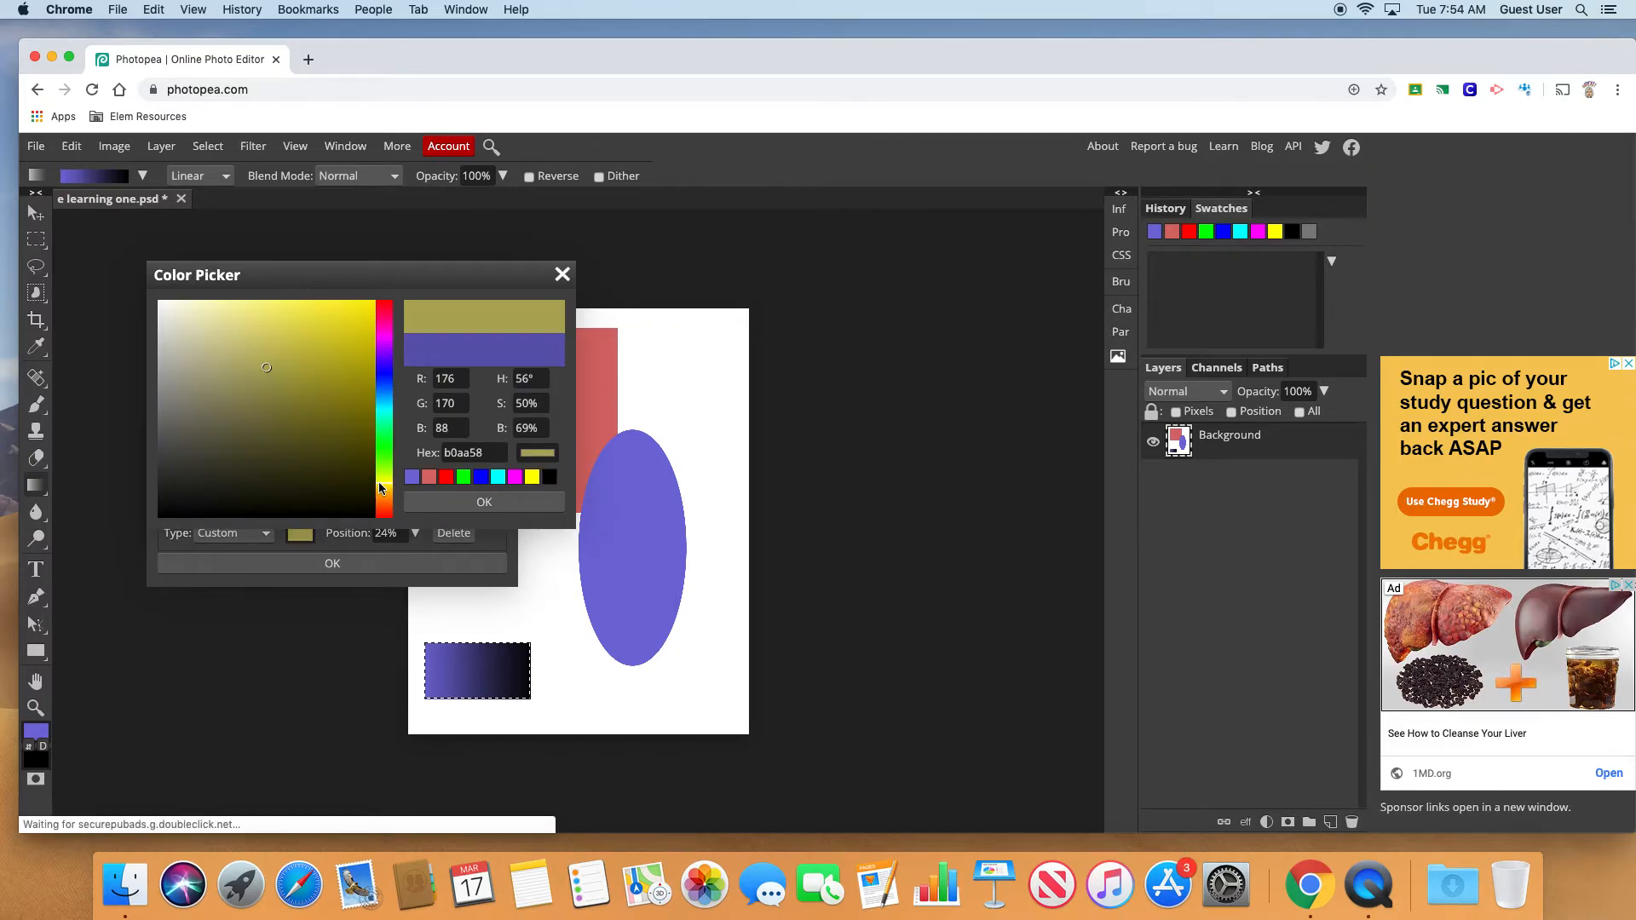
left_click(499, 506)
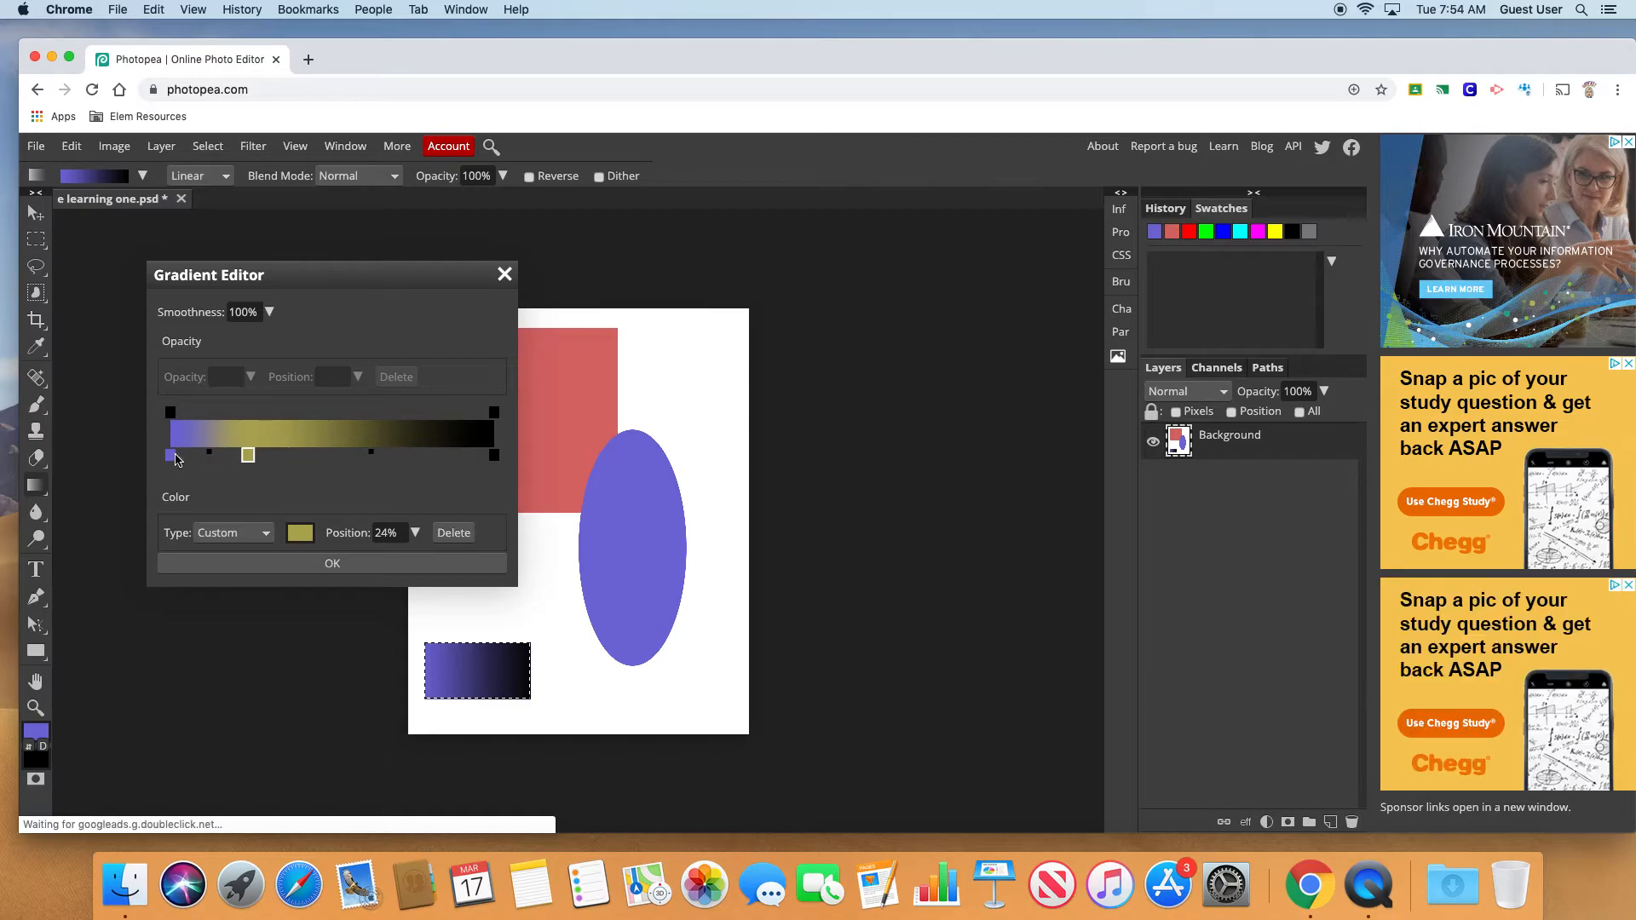
Step: Add another colour stop at 46% with the dark pink 8d475c and accept the edited gradient
left_click(322, 458)
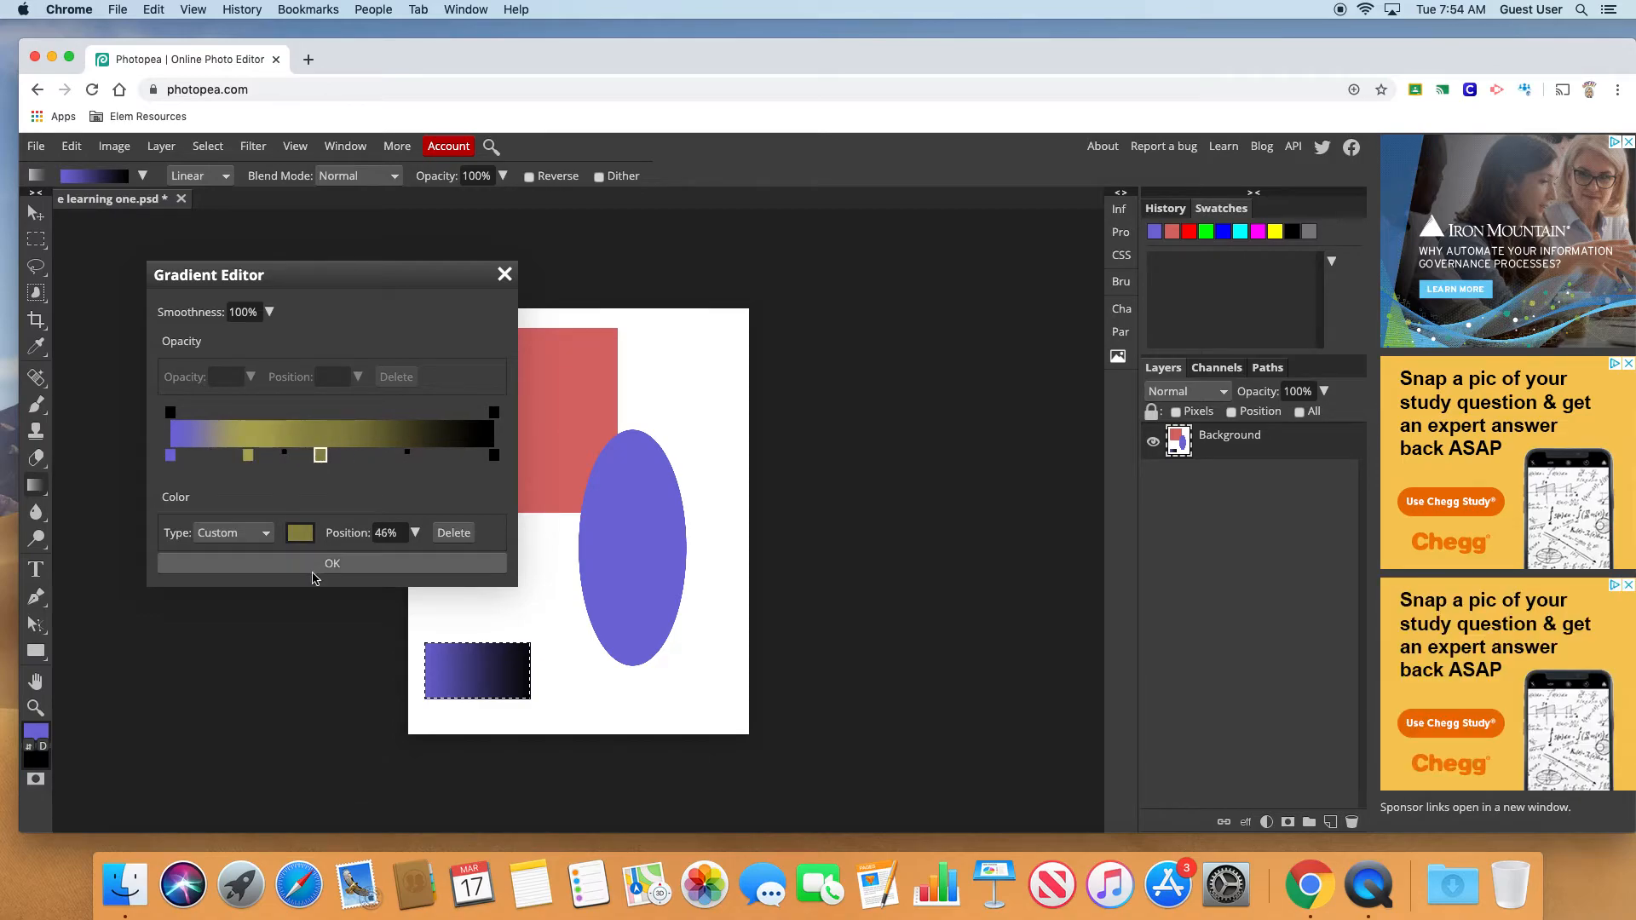
left_click(301, 535)
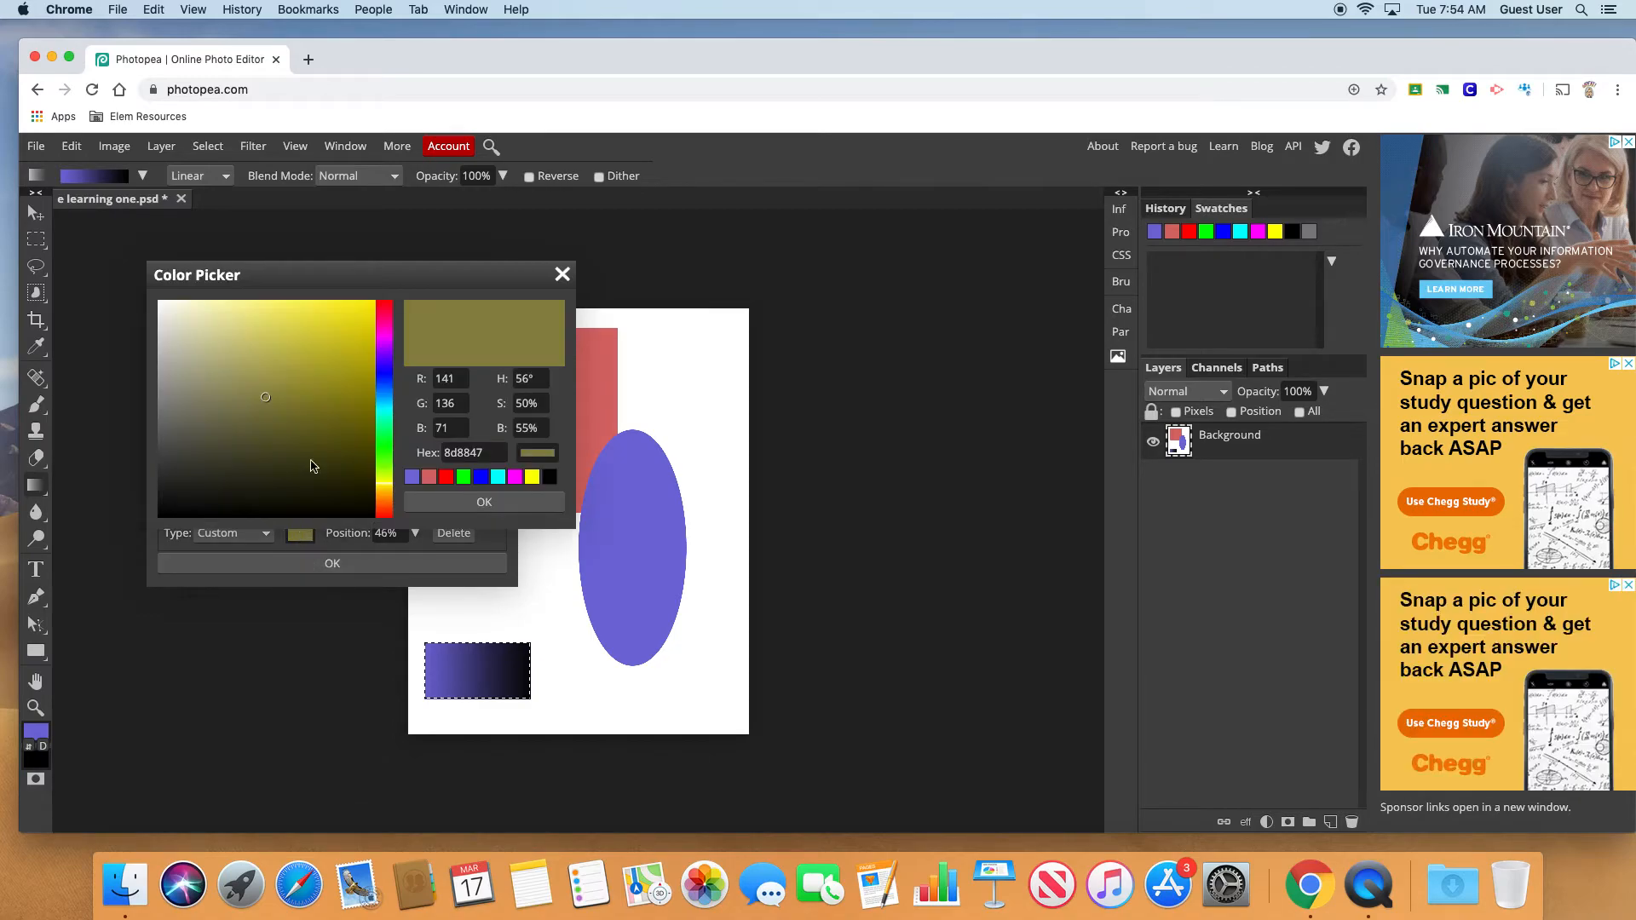
left_click(381, 311)
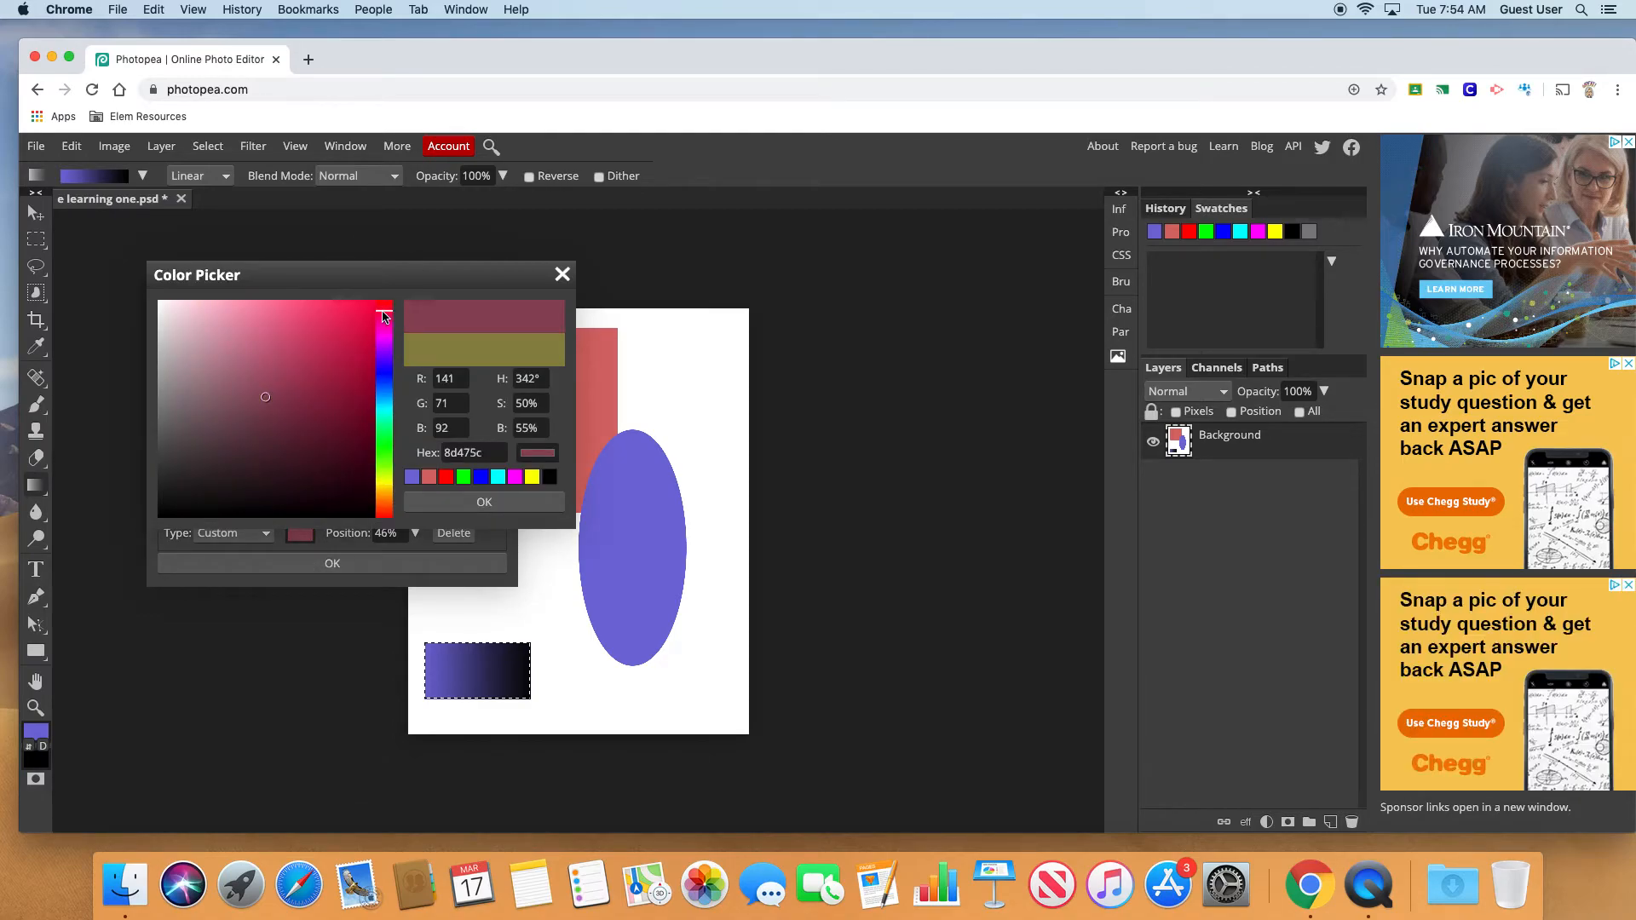
left_click(504, 510)
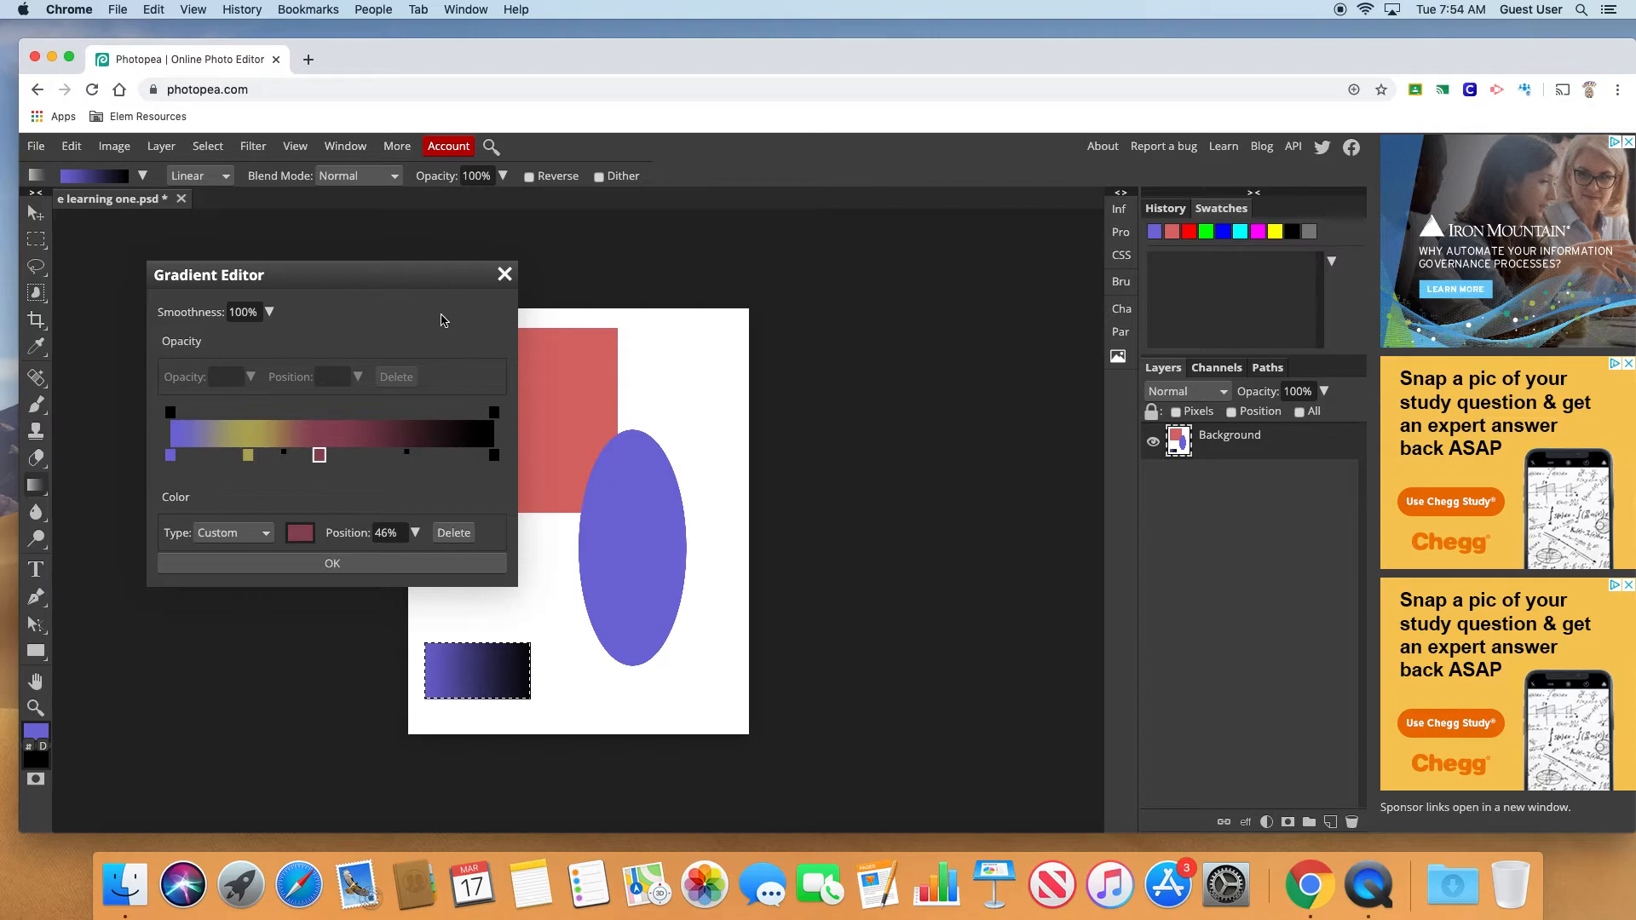
left_click(387, 564)
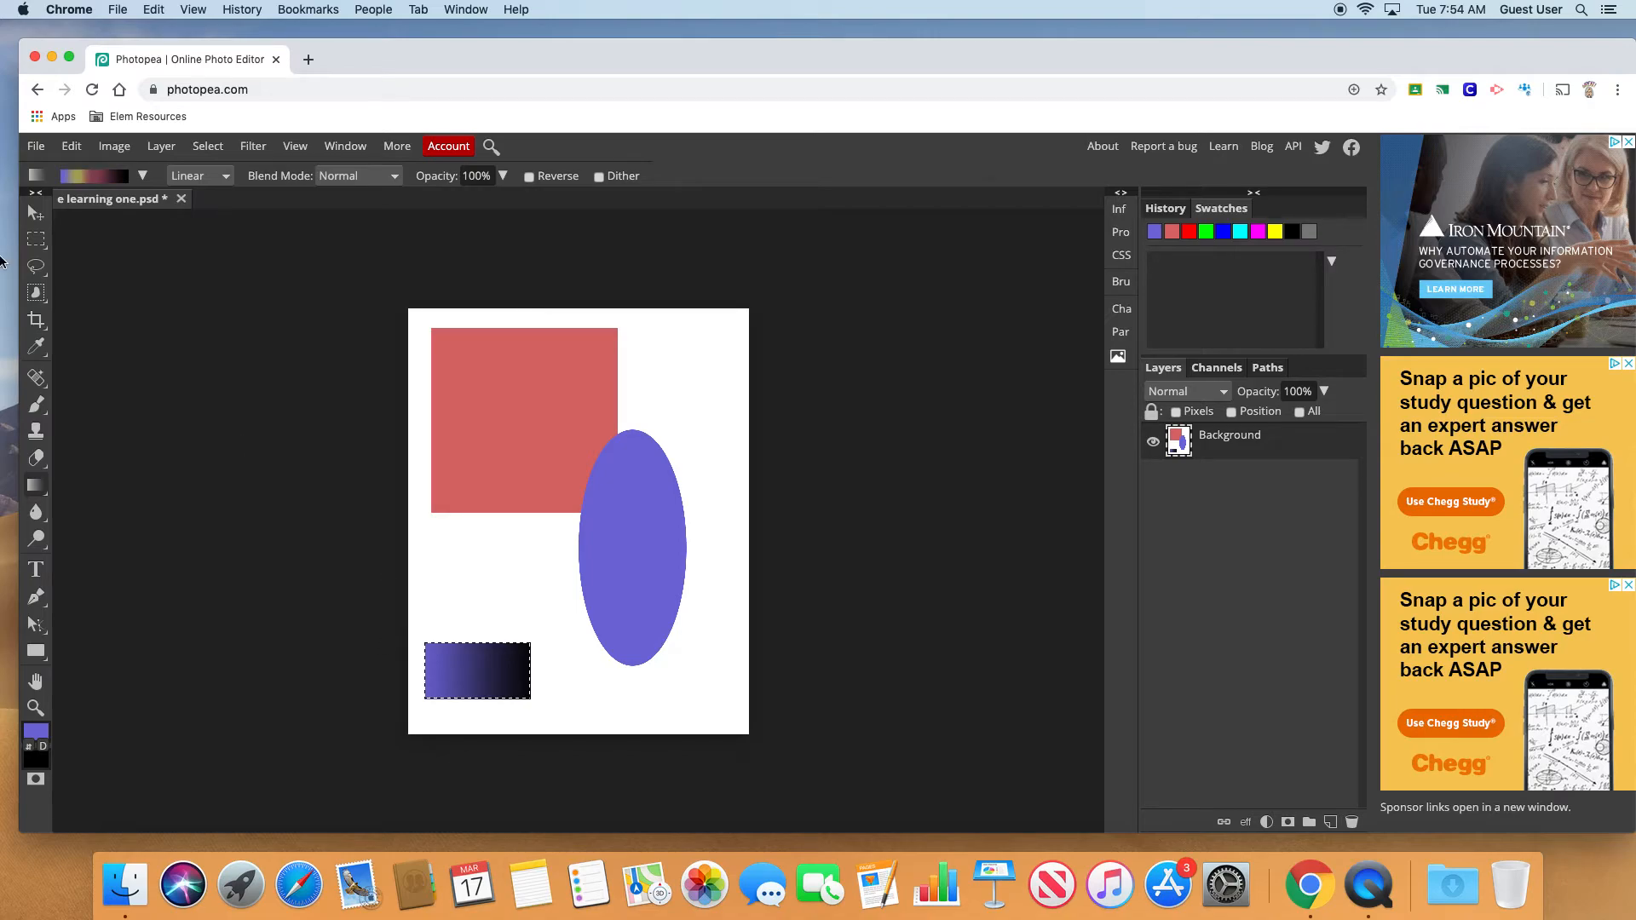
Step: Make a rectangular selection in the page's upper-right corner and fill it with the edited multicolour linear gradient, running from top to bottom
left_click(34, 241)
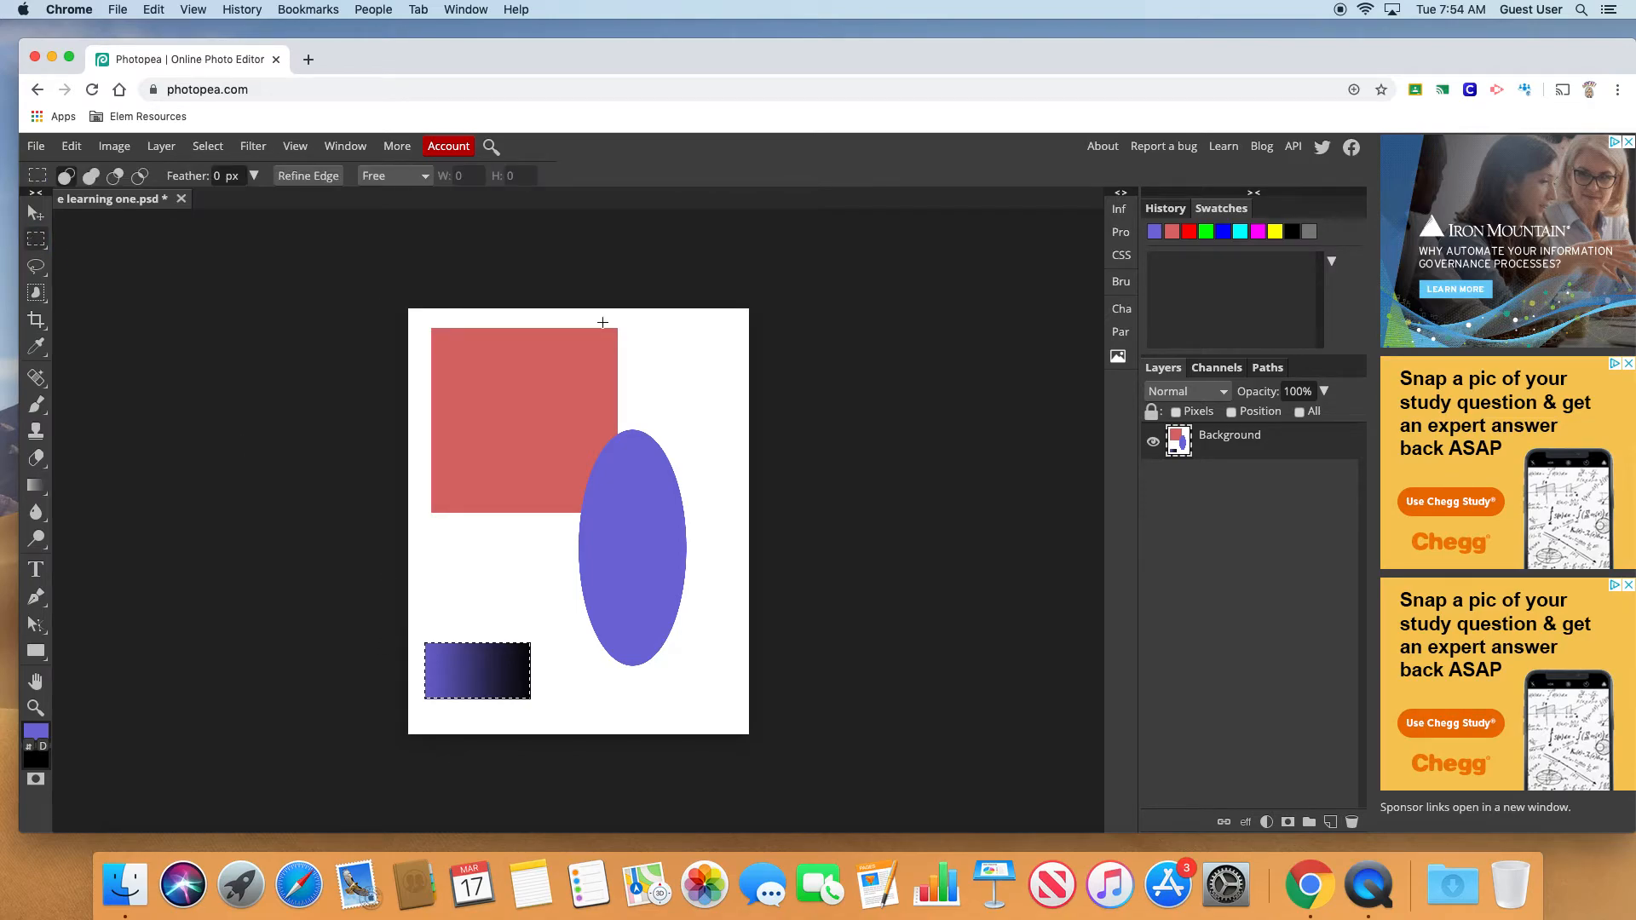
left_click_drag(640, 339, 738, 449)
left_click(36, 486)
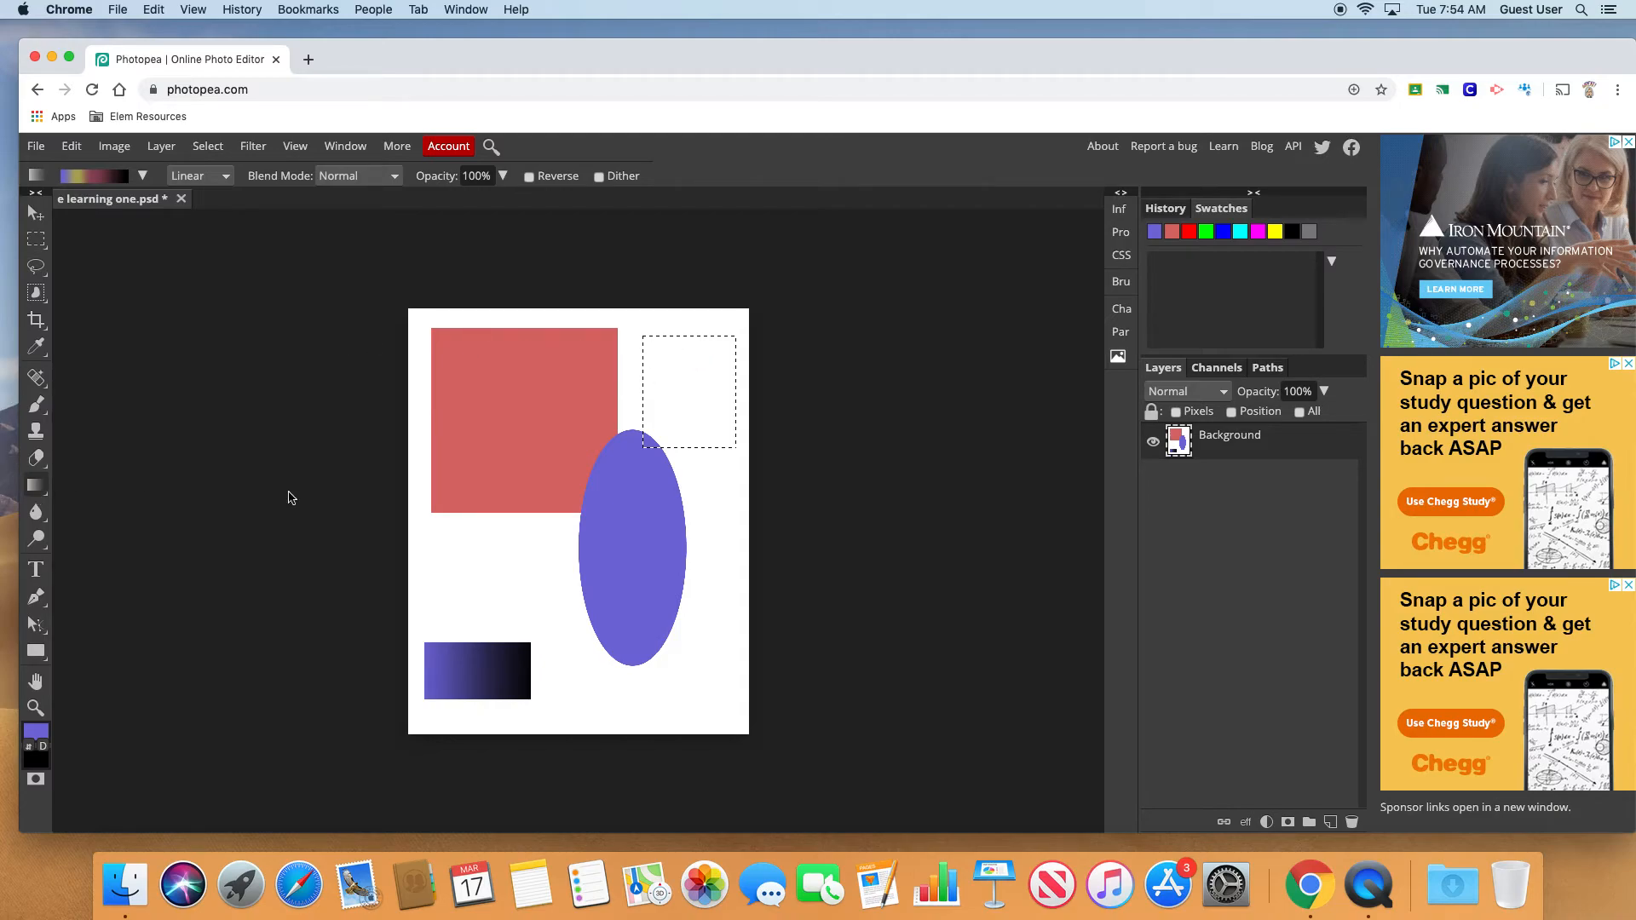
left_click_drag(690, 321, 692, 486)
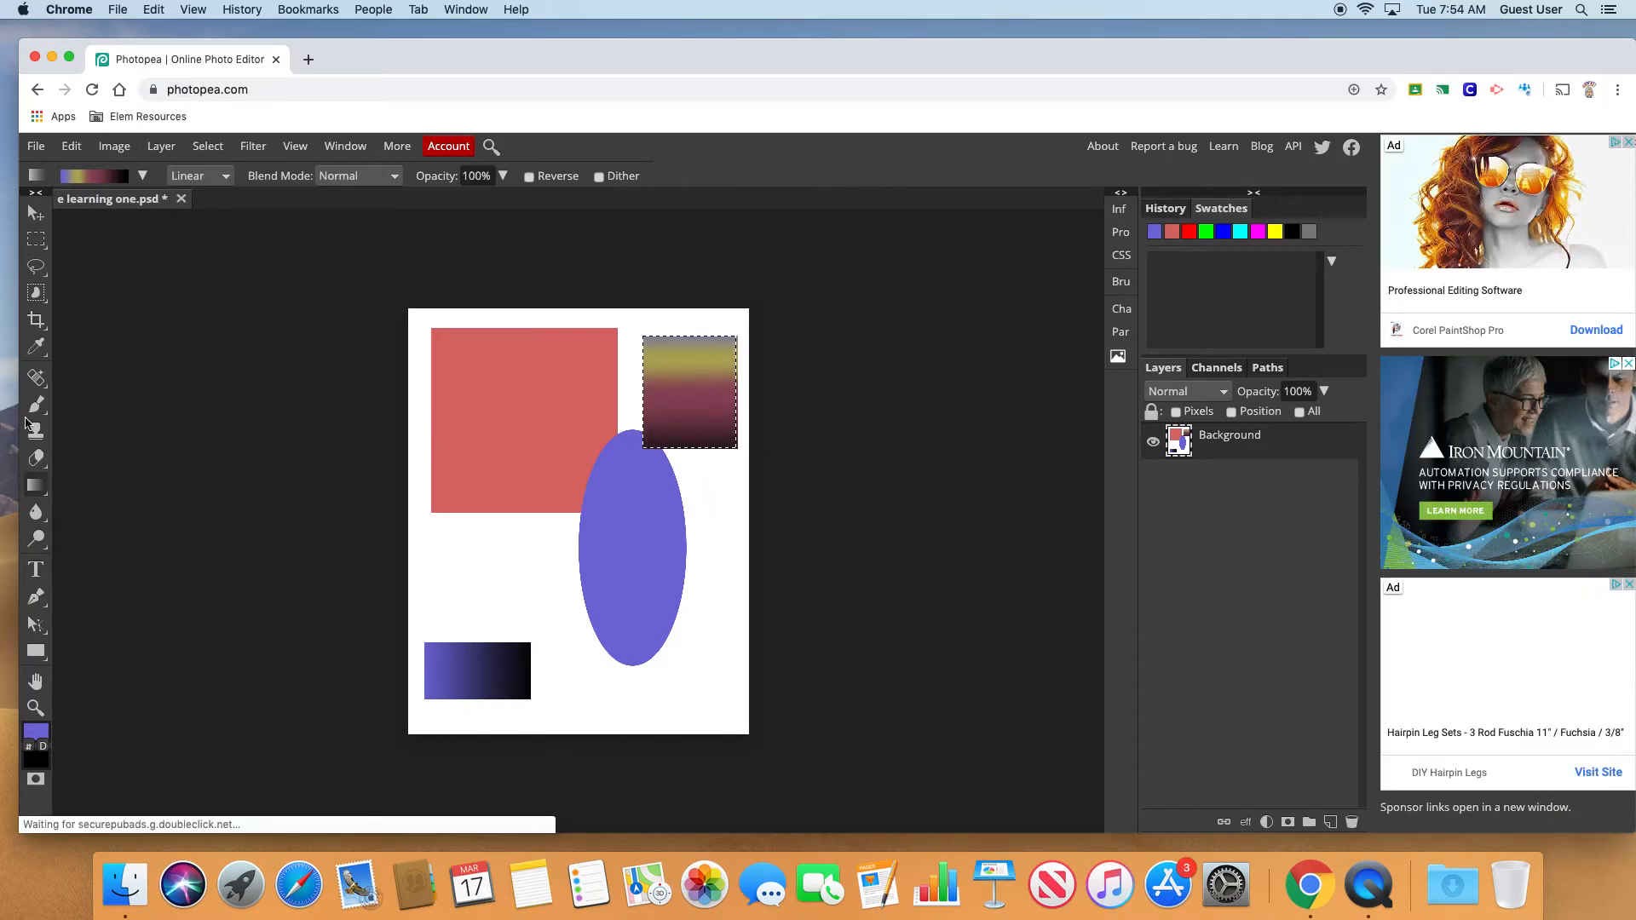
Step: Add the author's name as 75 px text near the page's lower-right corner and move it so it lies fully on the page
left_click(35, 569)
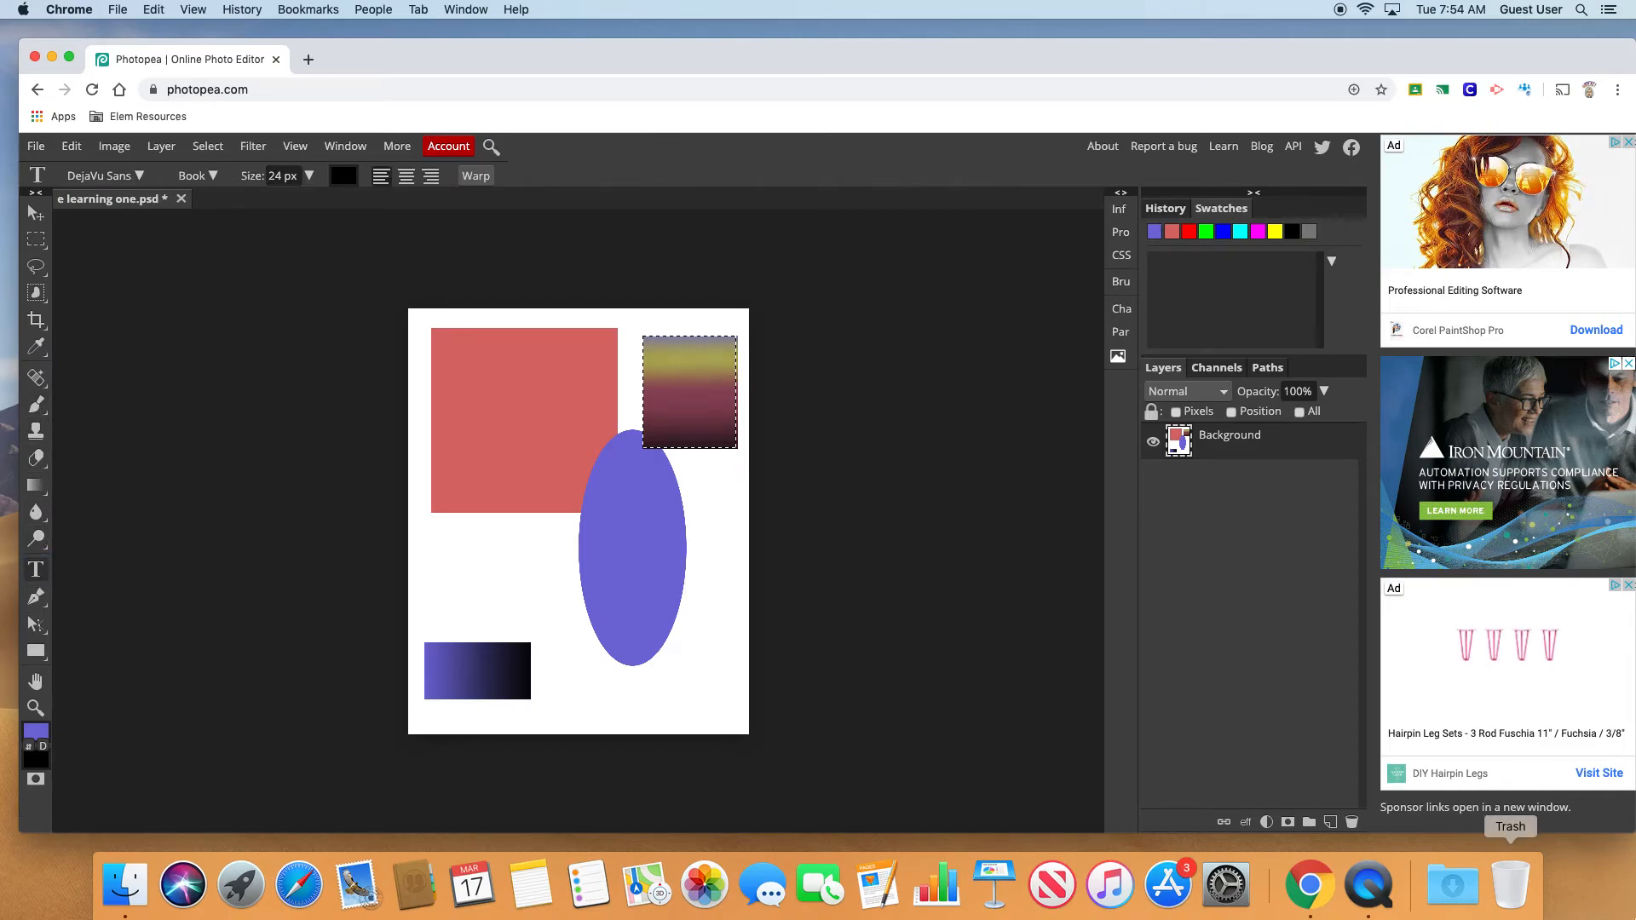
left_click(658, 710)
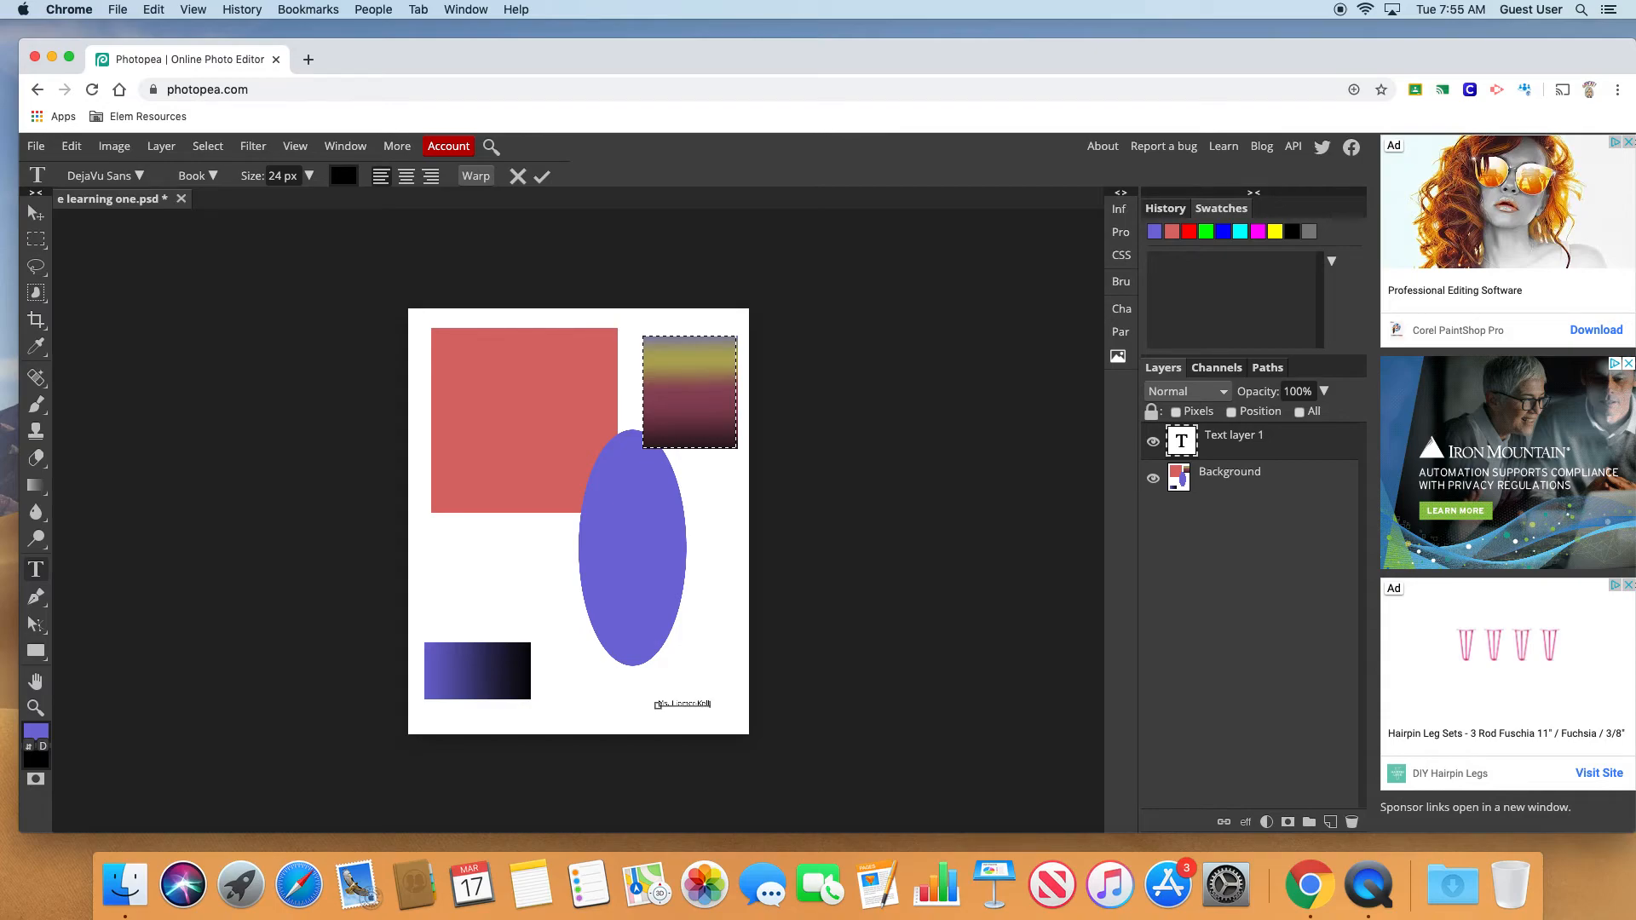
triple_click(677, 703)
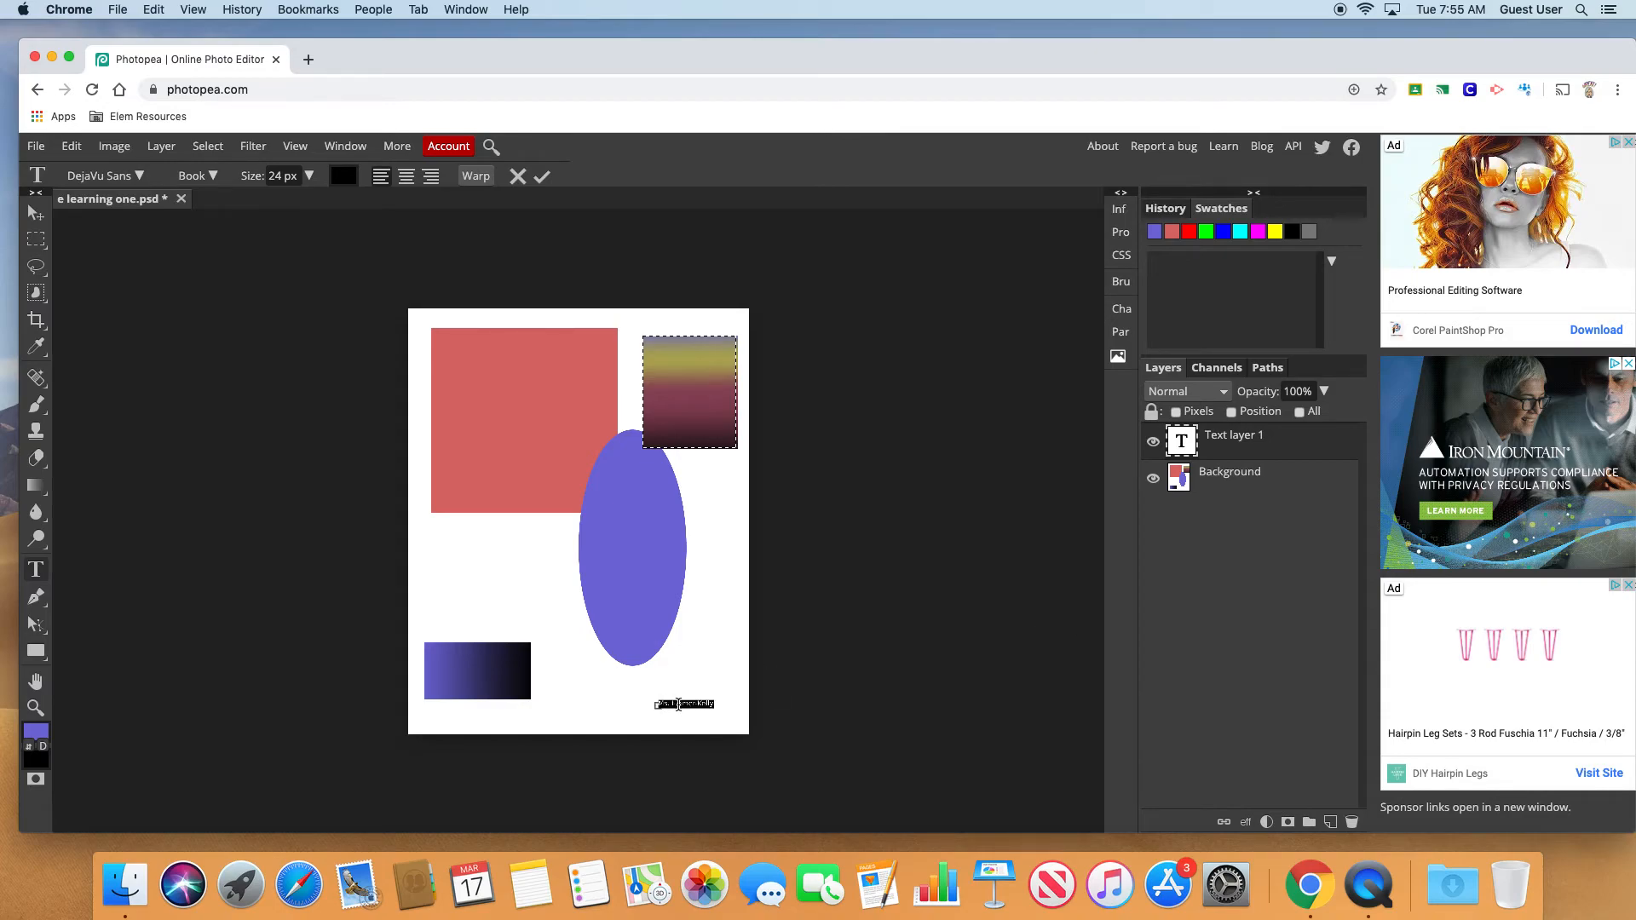
left_click(309, 176)
left_click_drag(277, 205, 286, 204)
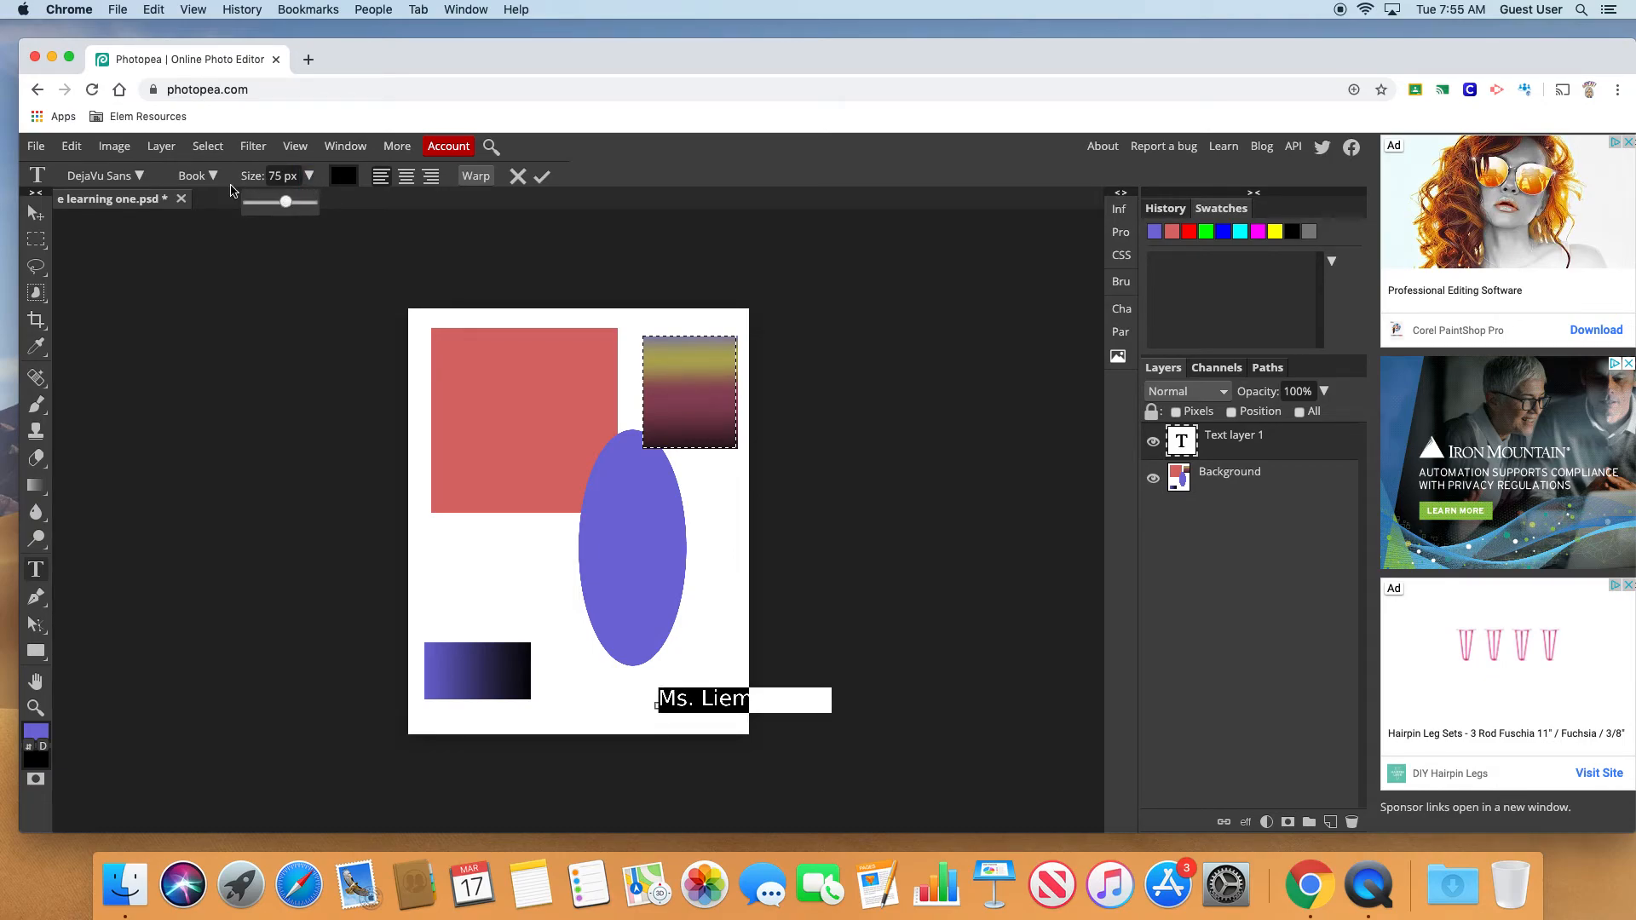
left_click(36, 212)
left_click_drag(674, 700, 577, 701)
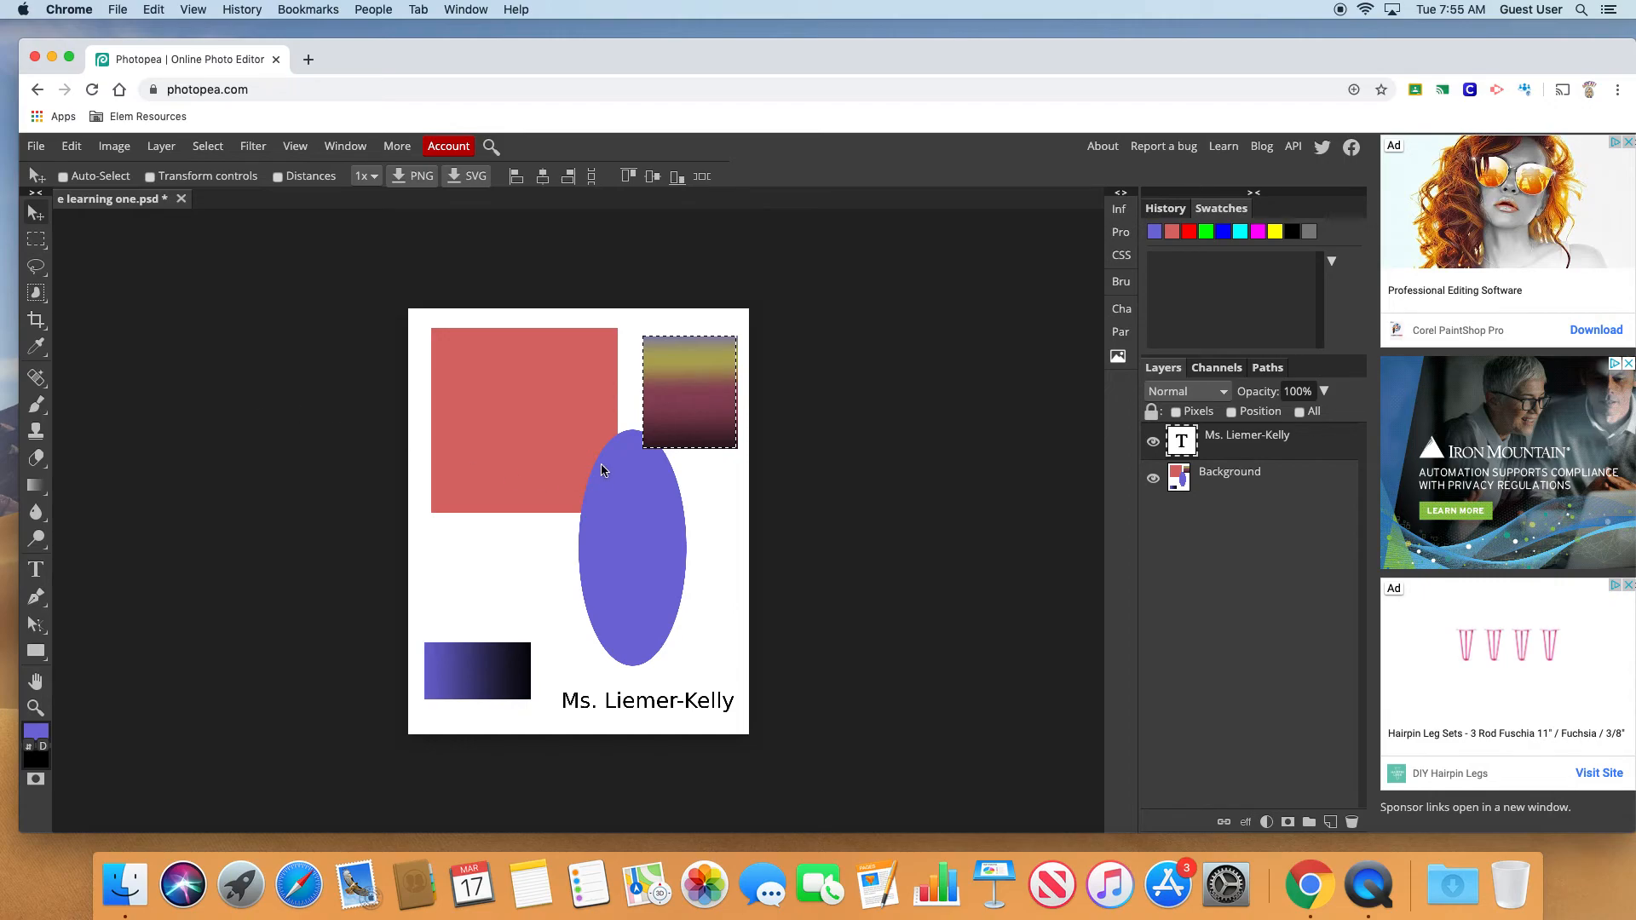
right_click(36, 239)
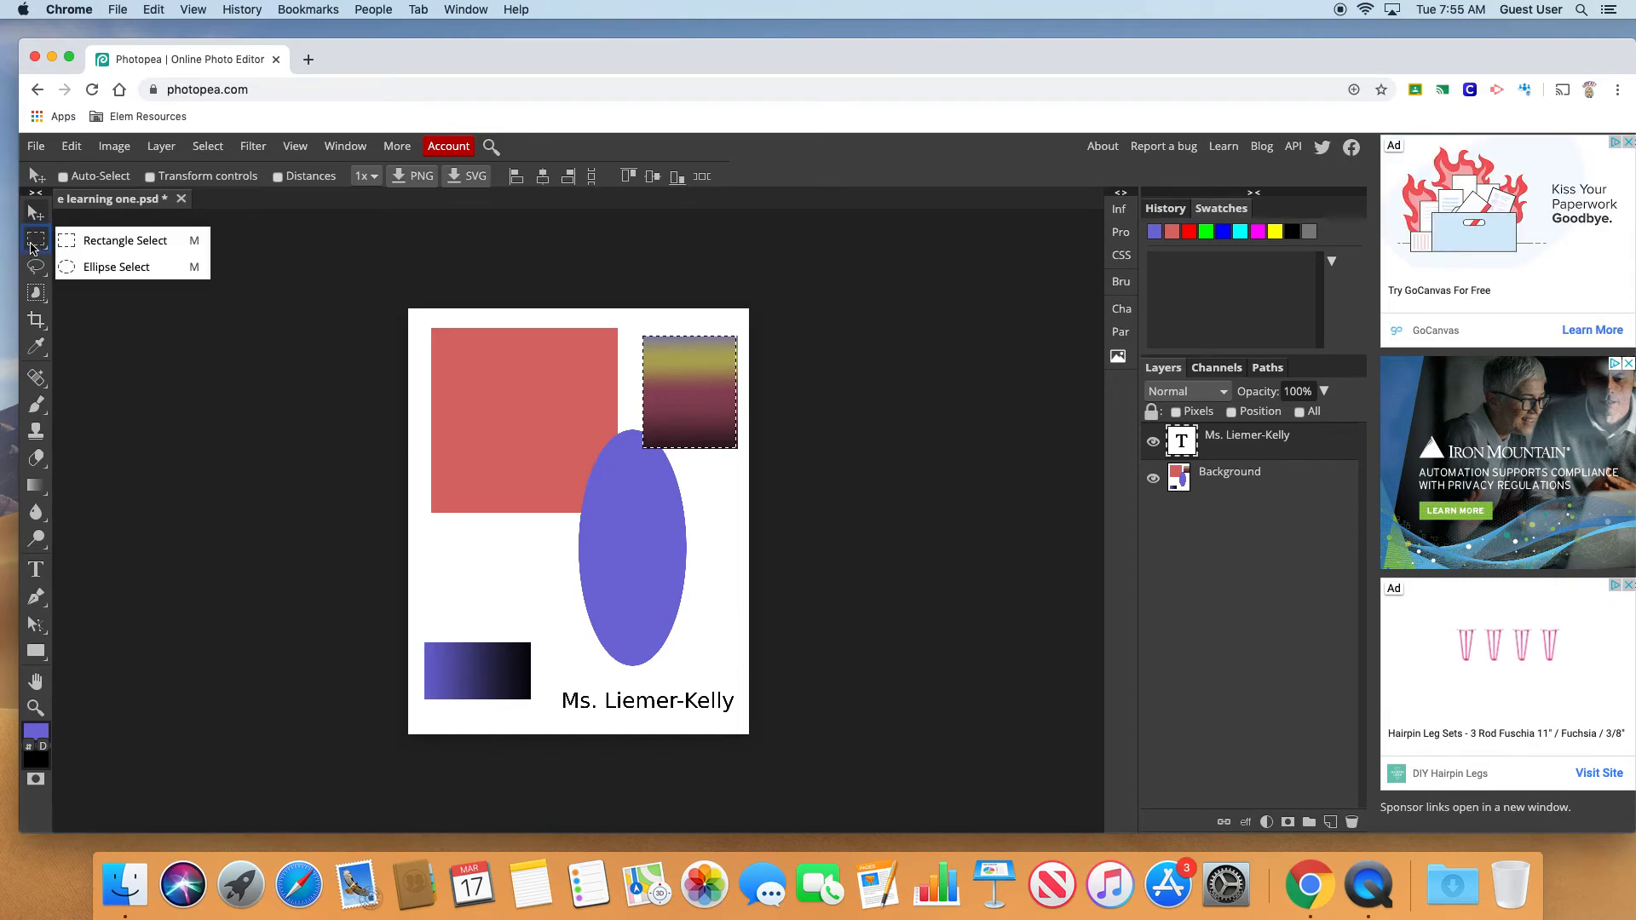
left_click(41, 236)
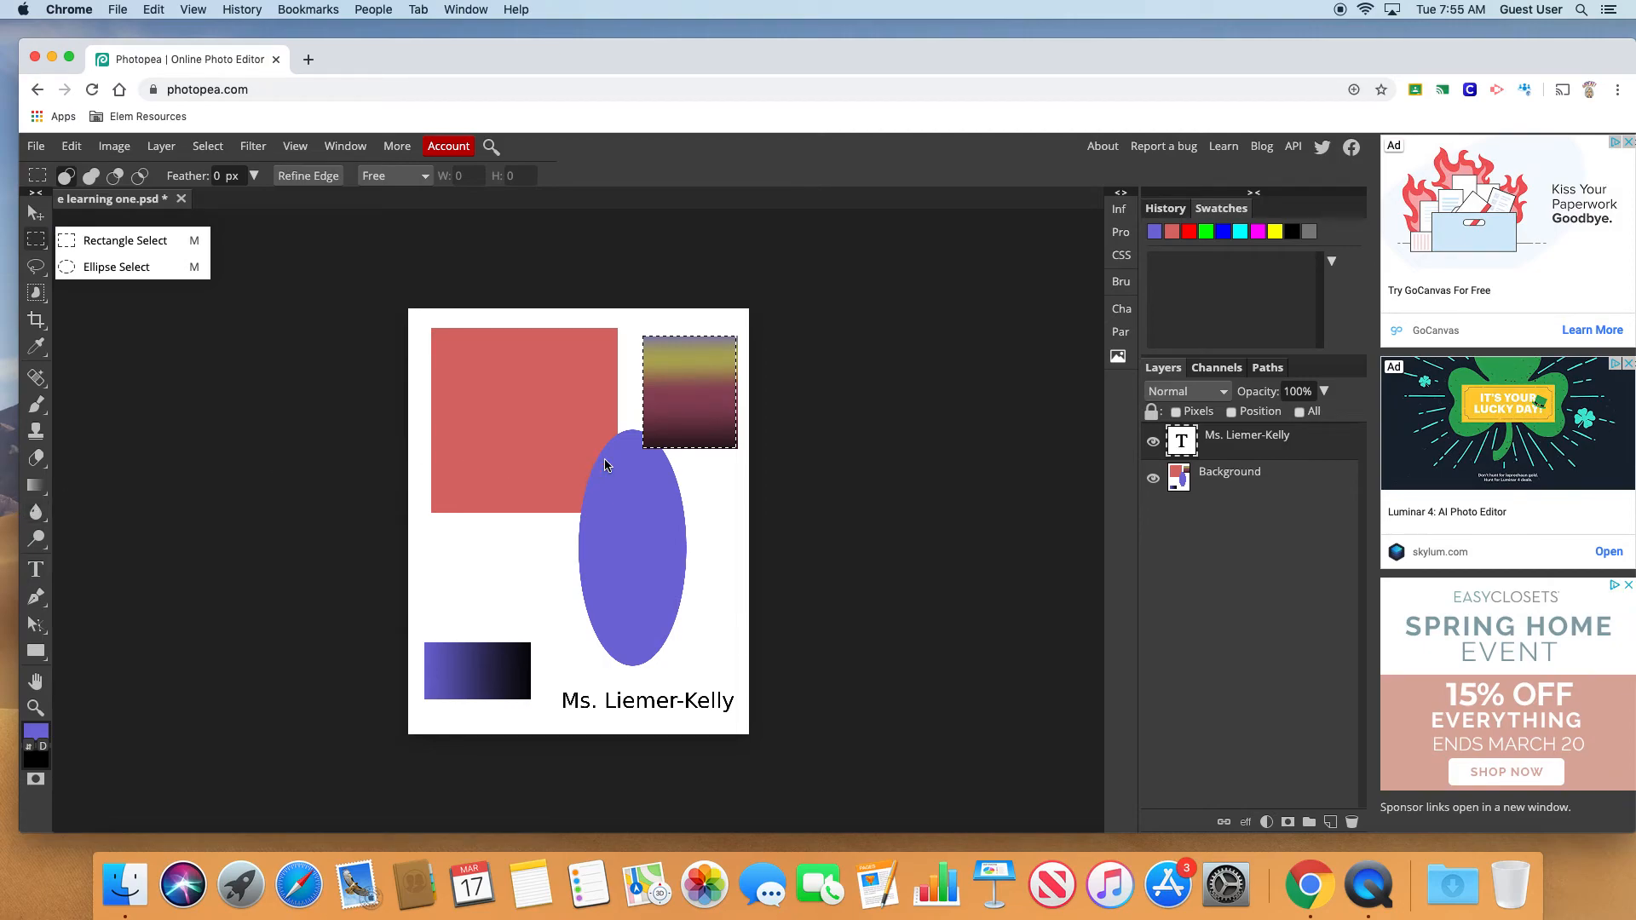
left_click(700, 464)
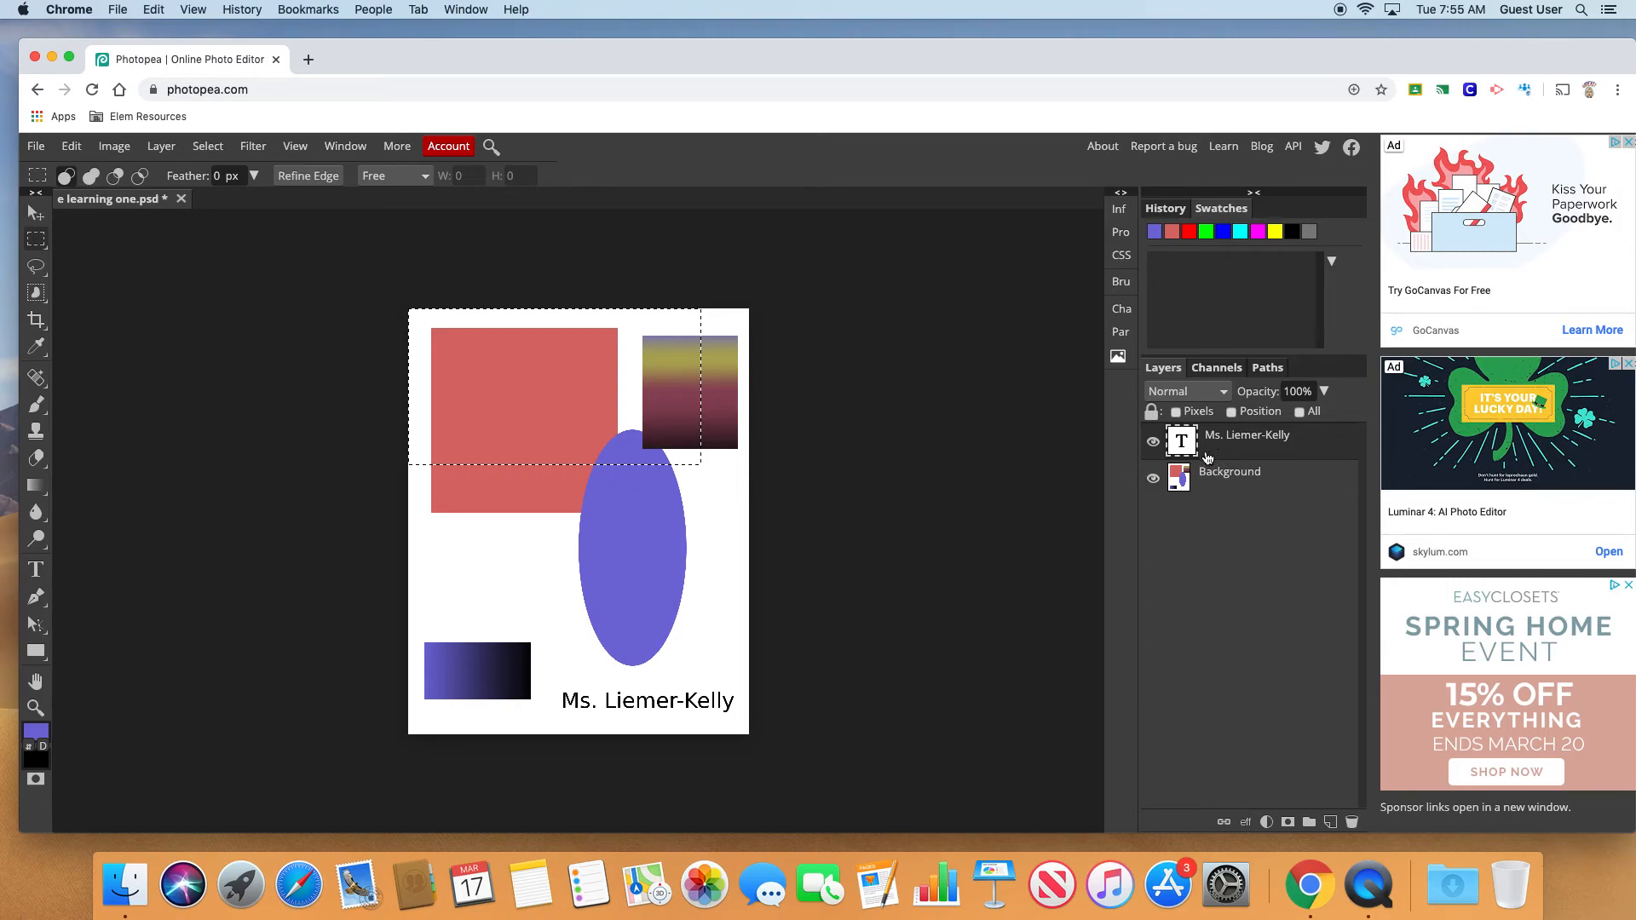
left_click(37, 148)
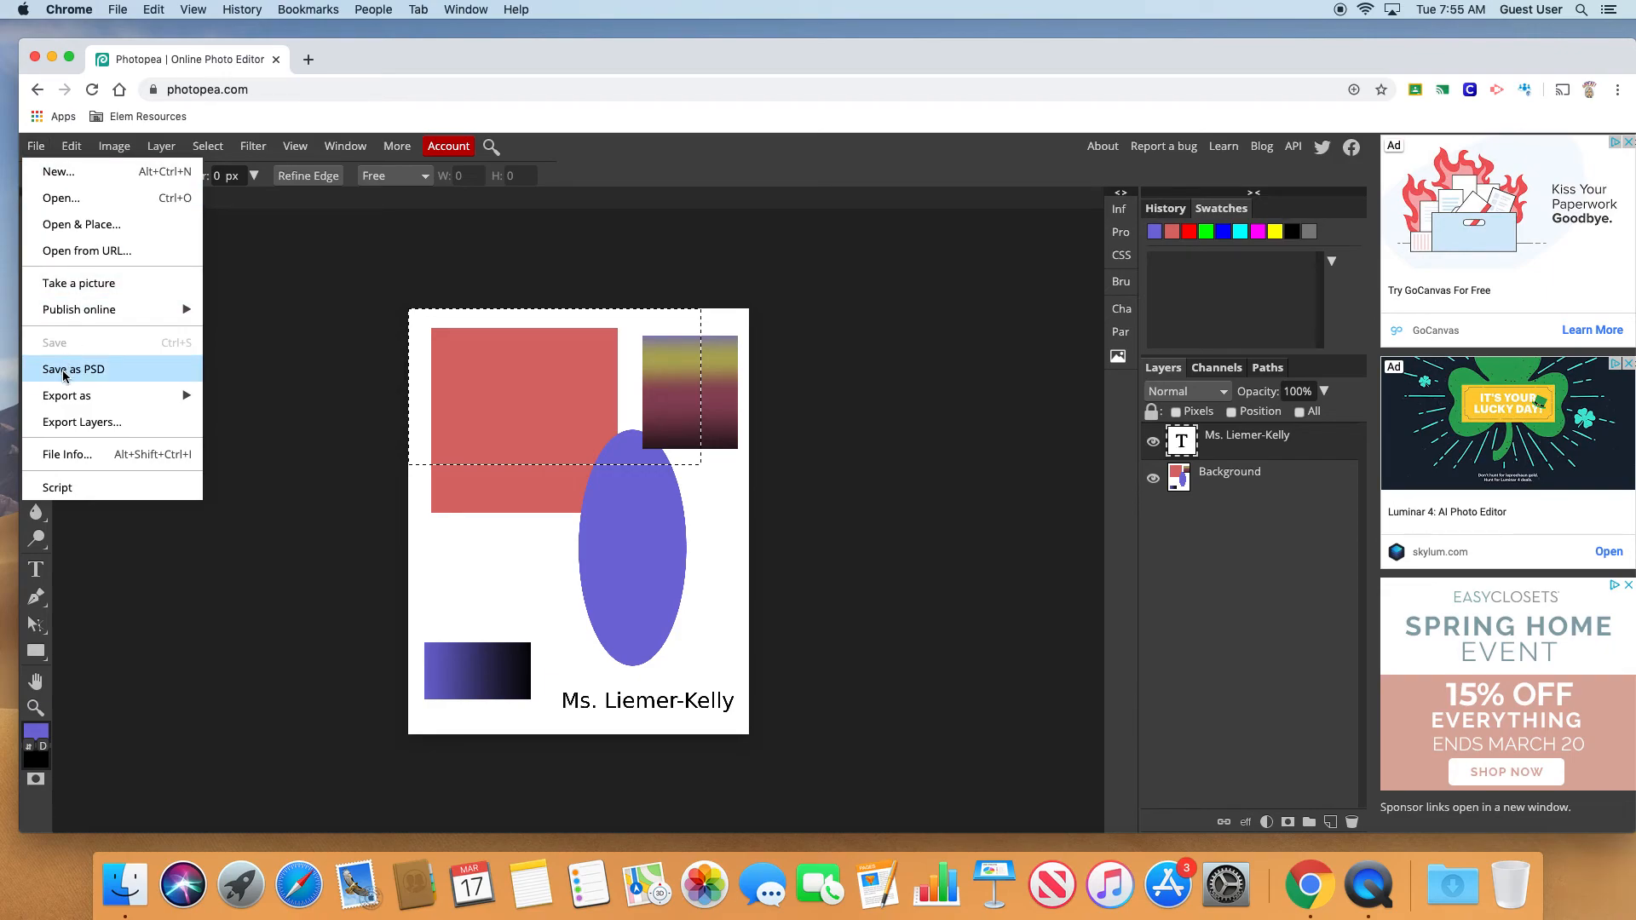
left_click(1236, 484)
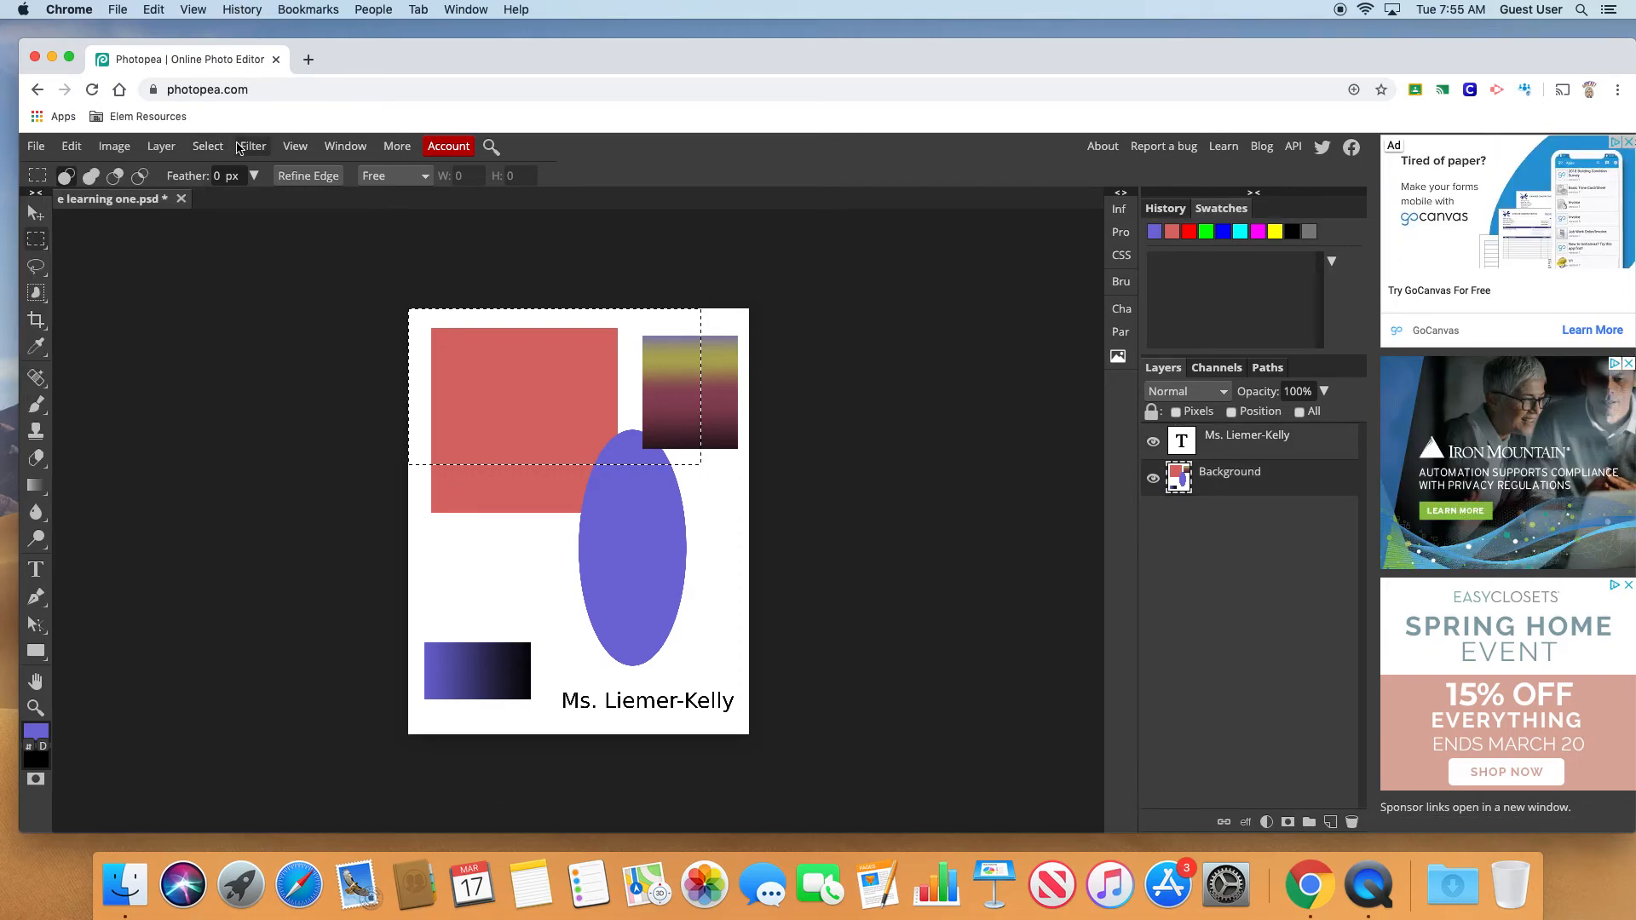
left_click(157, 147)
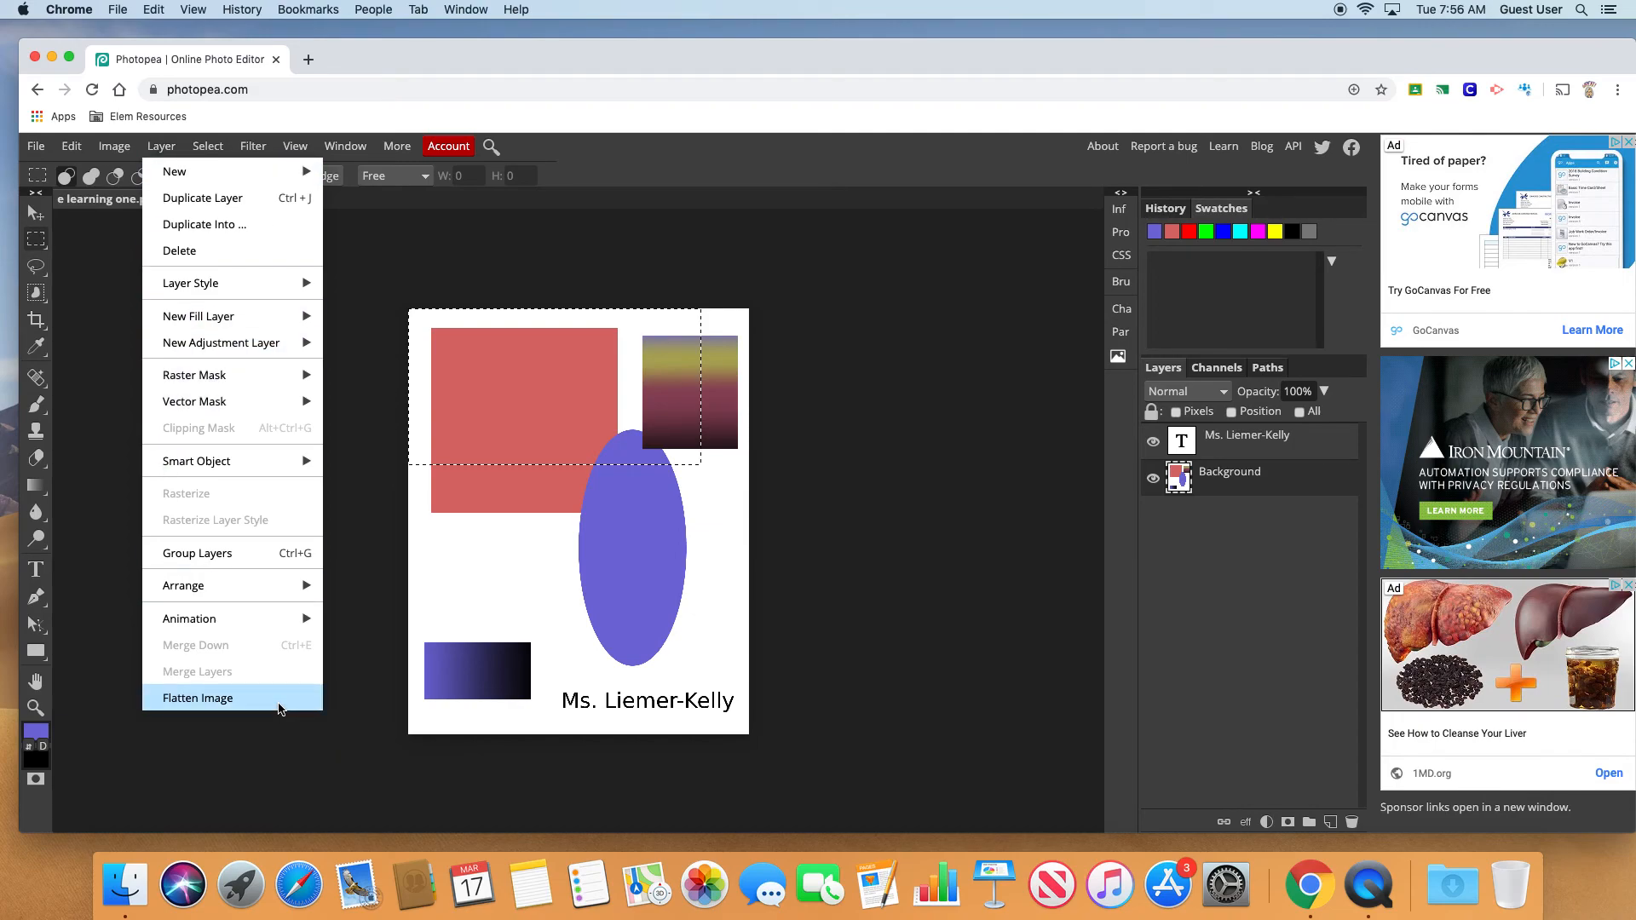
left_click(345, 588)
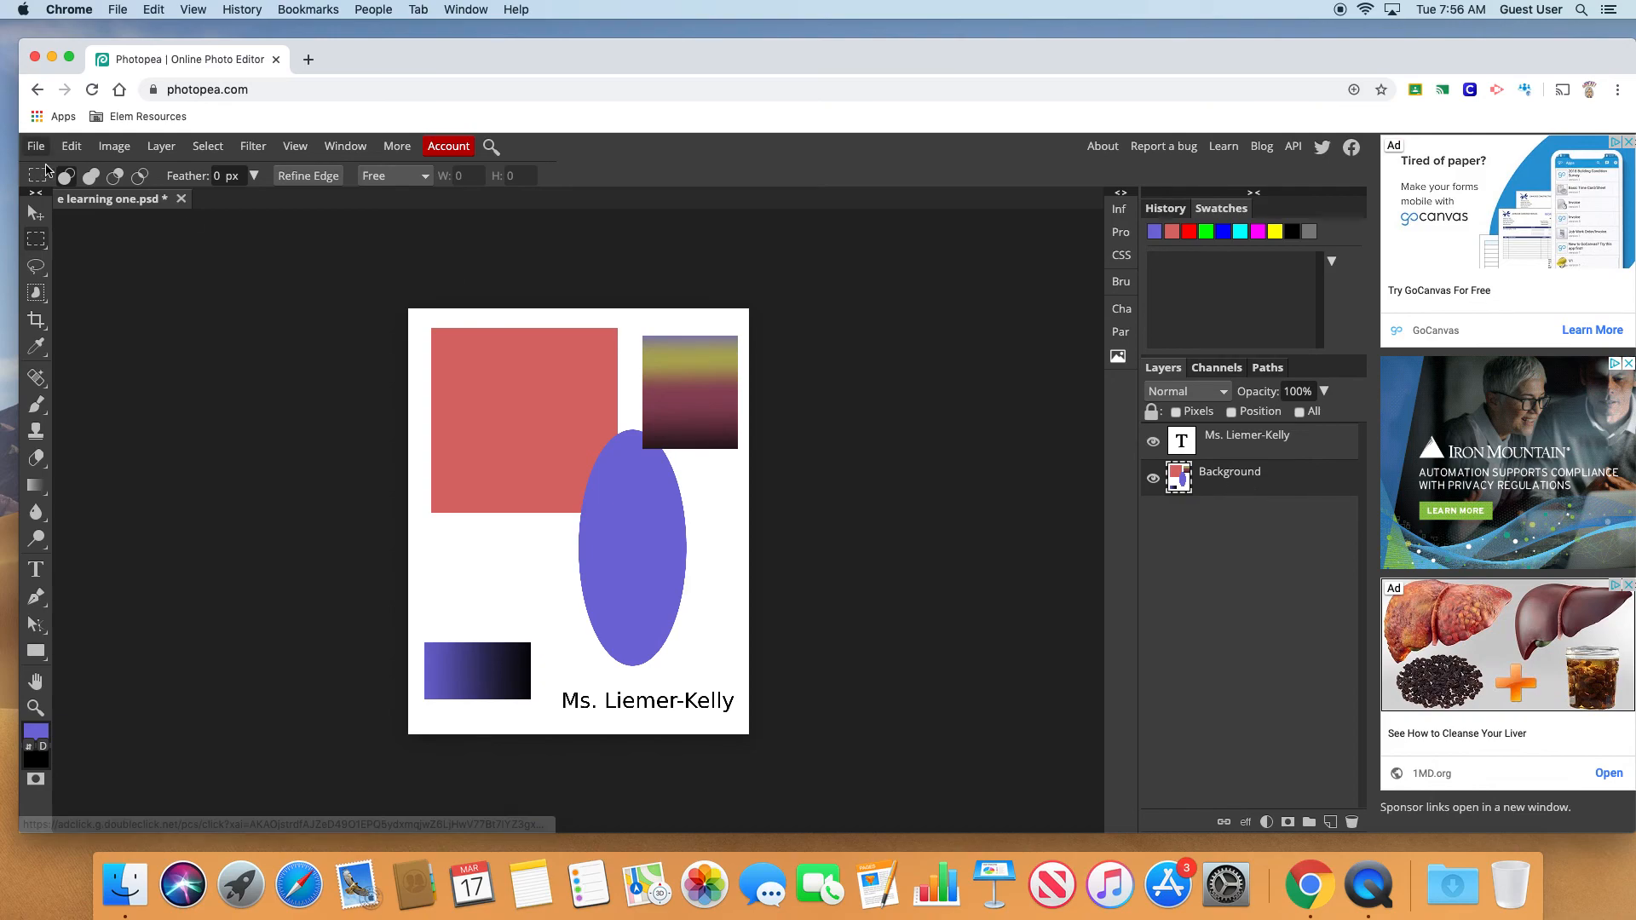
Step: Save the project as a PSD and place the downloaded file "e learning one.psd" on the desktop
left_click(36, 146)
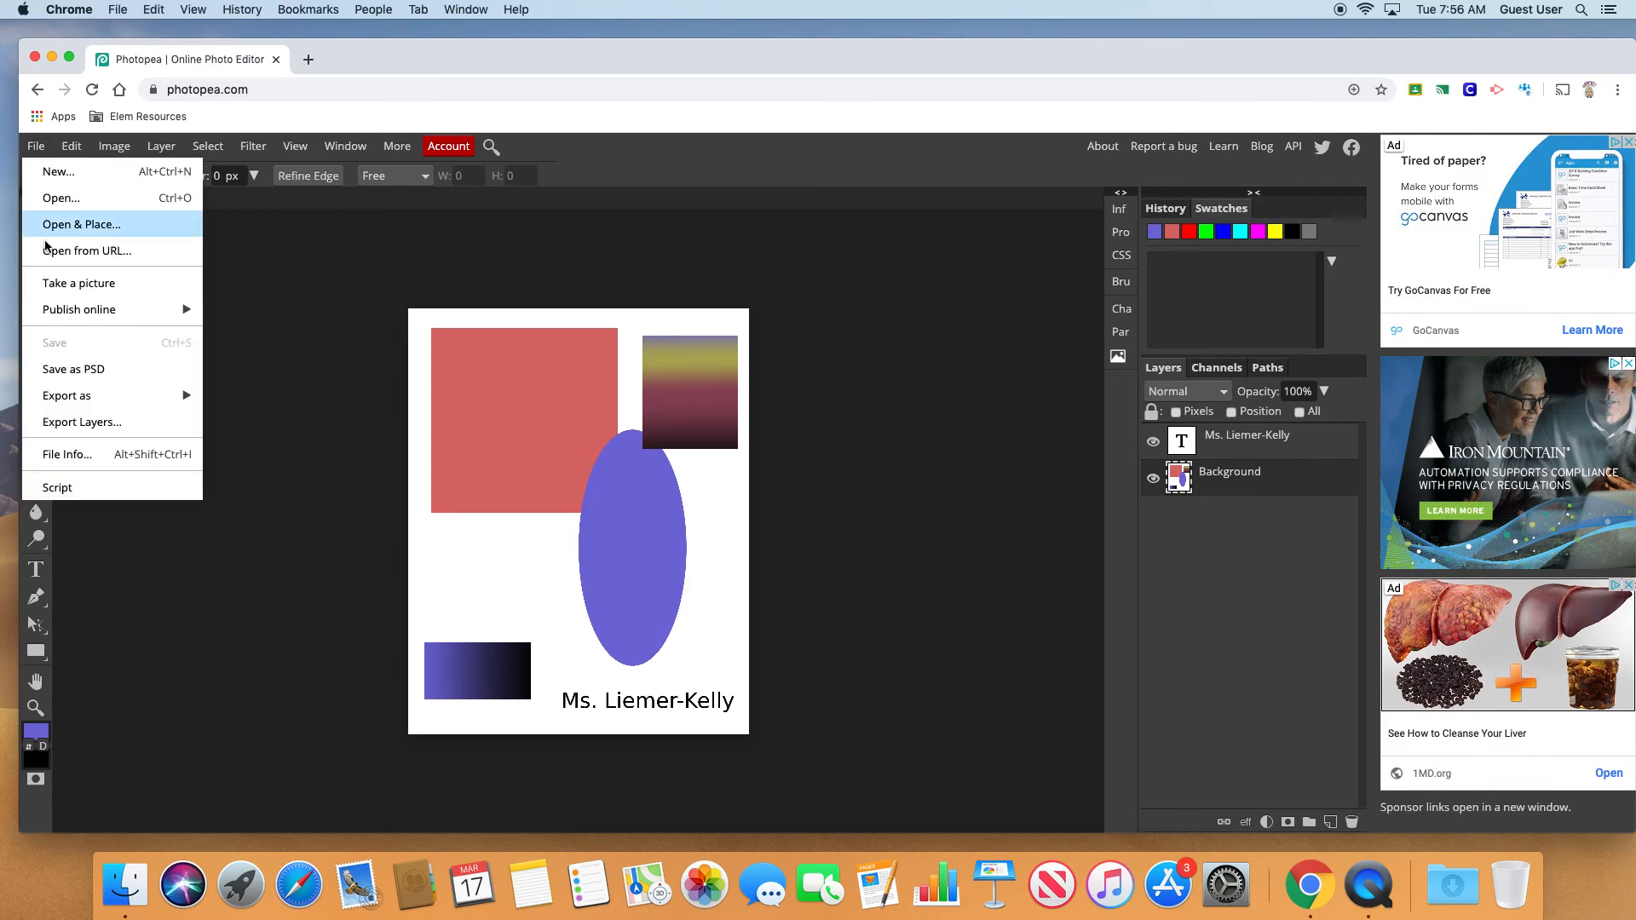
left_click(83, 373)
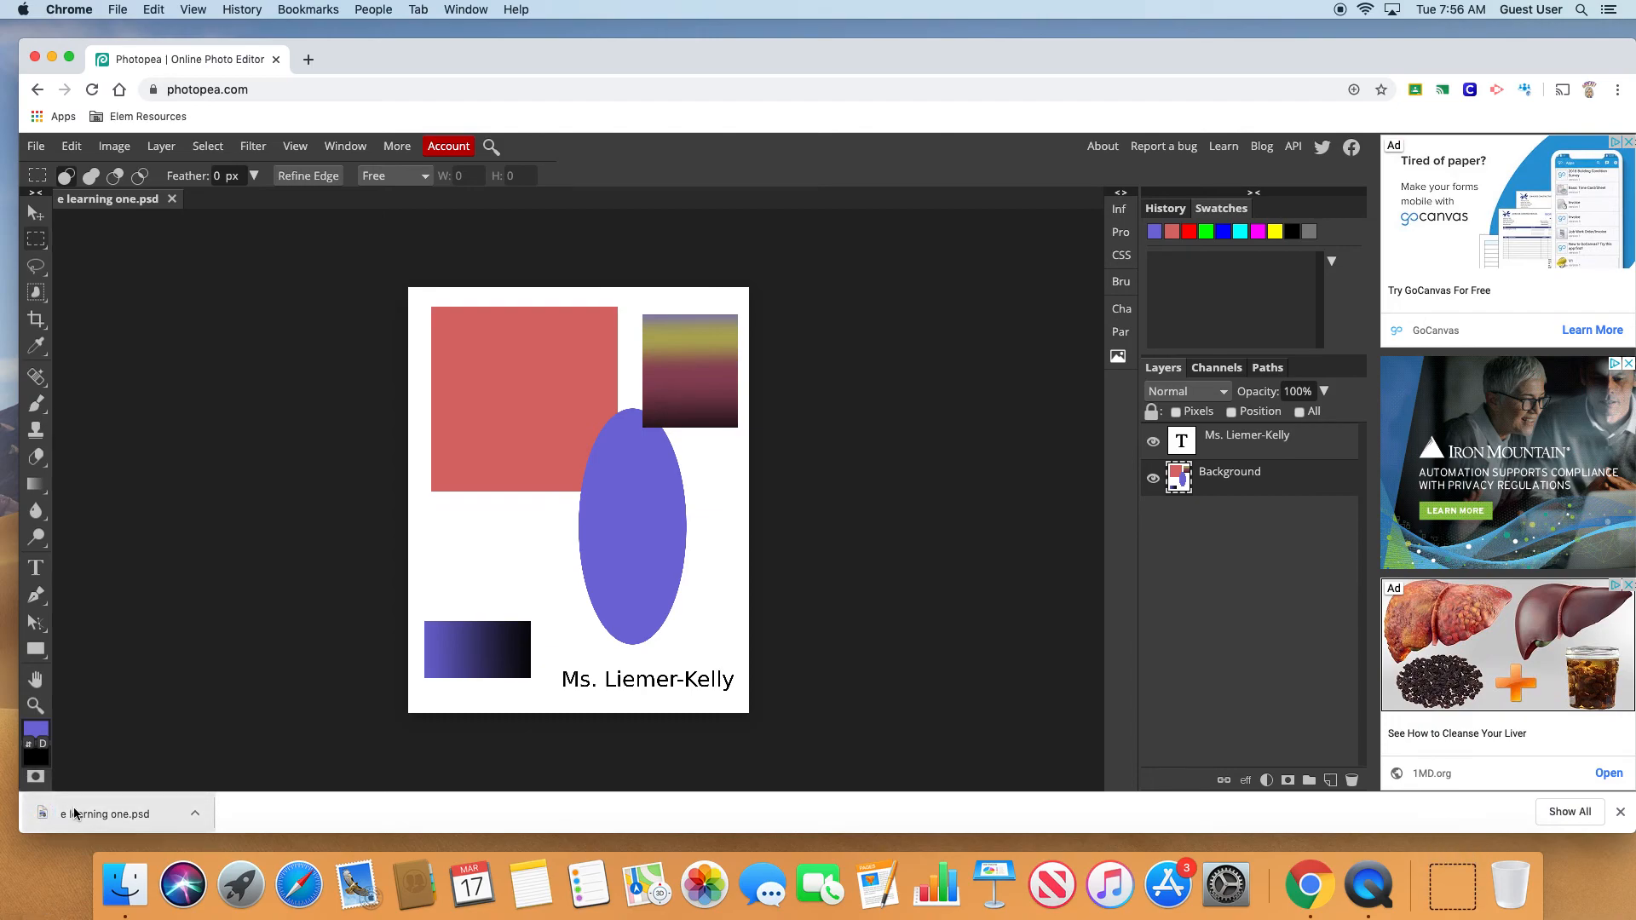
left_click_drag(908, 53, 1070, 34)
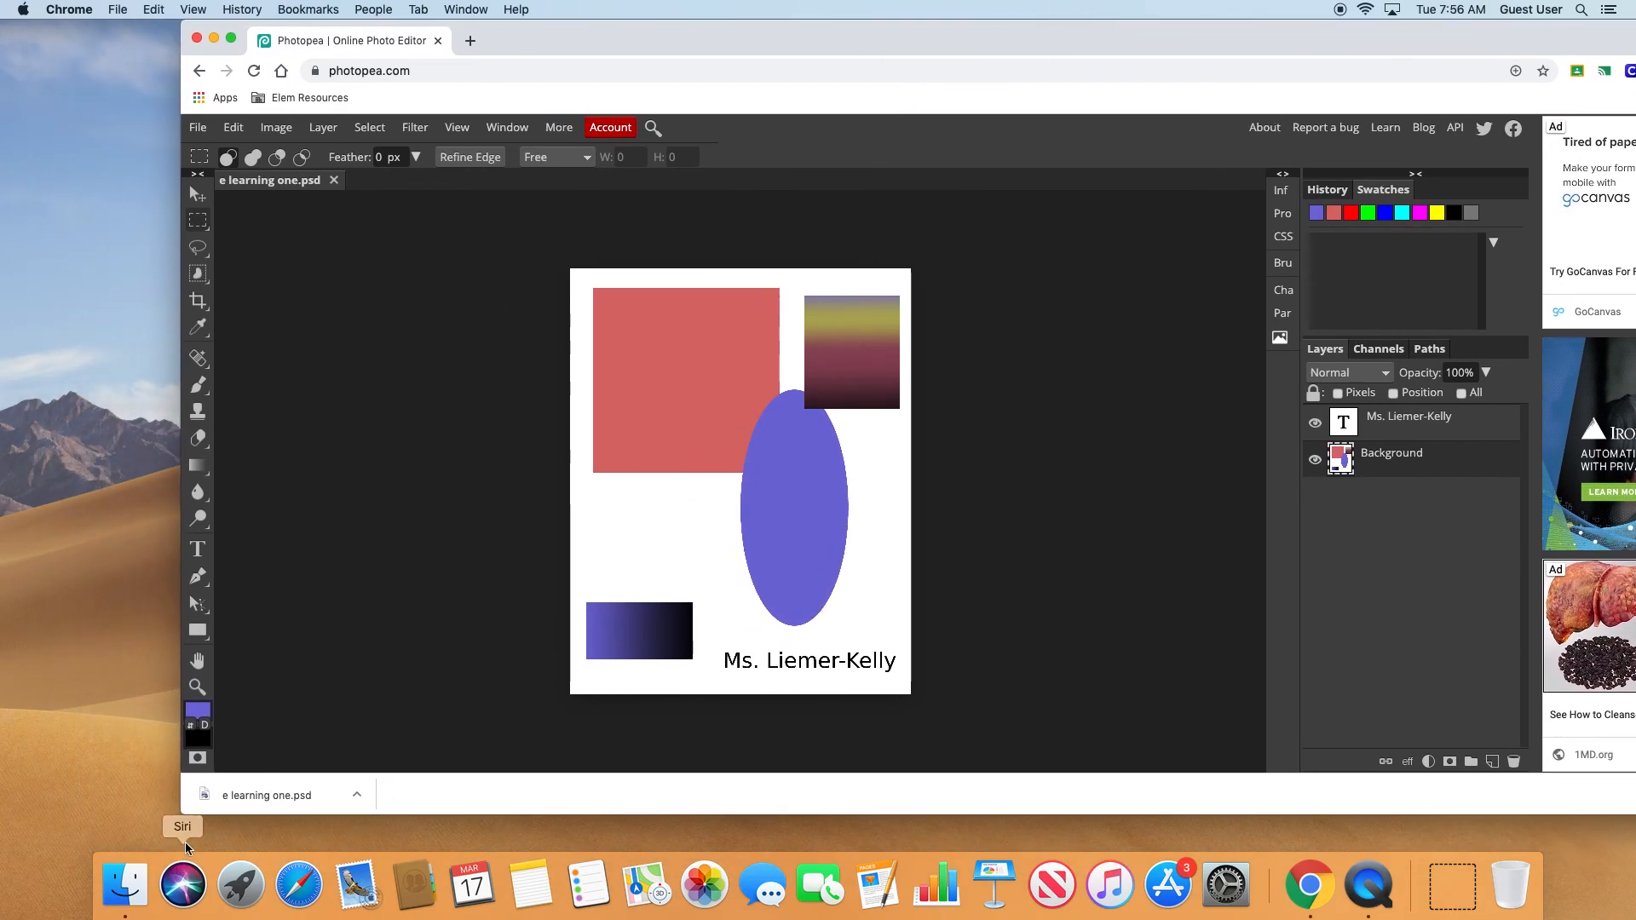
left_click_drag(240, 794, 105, 692)
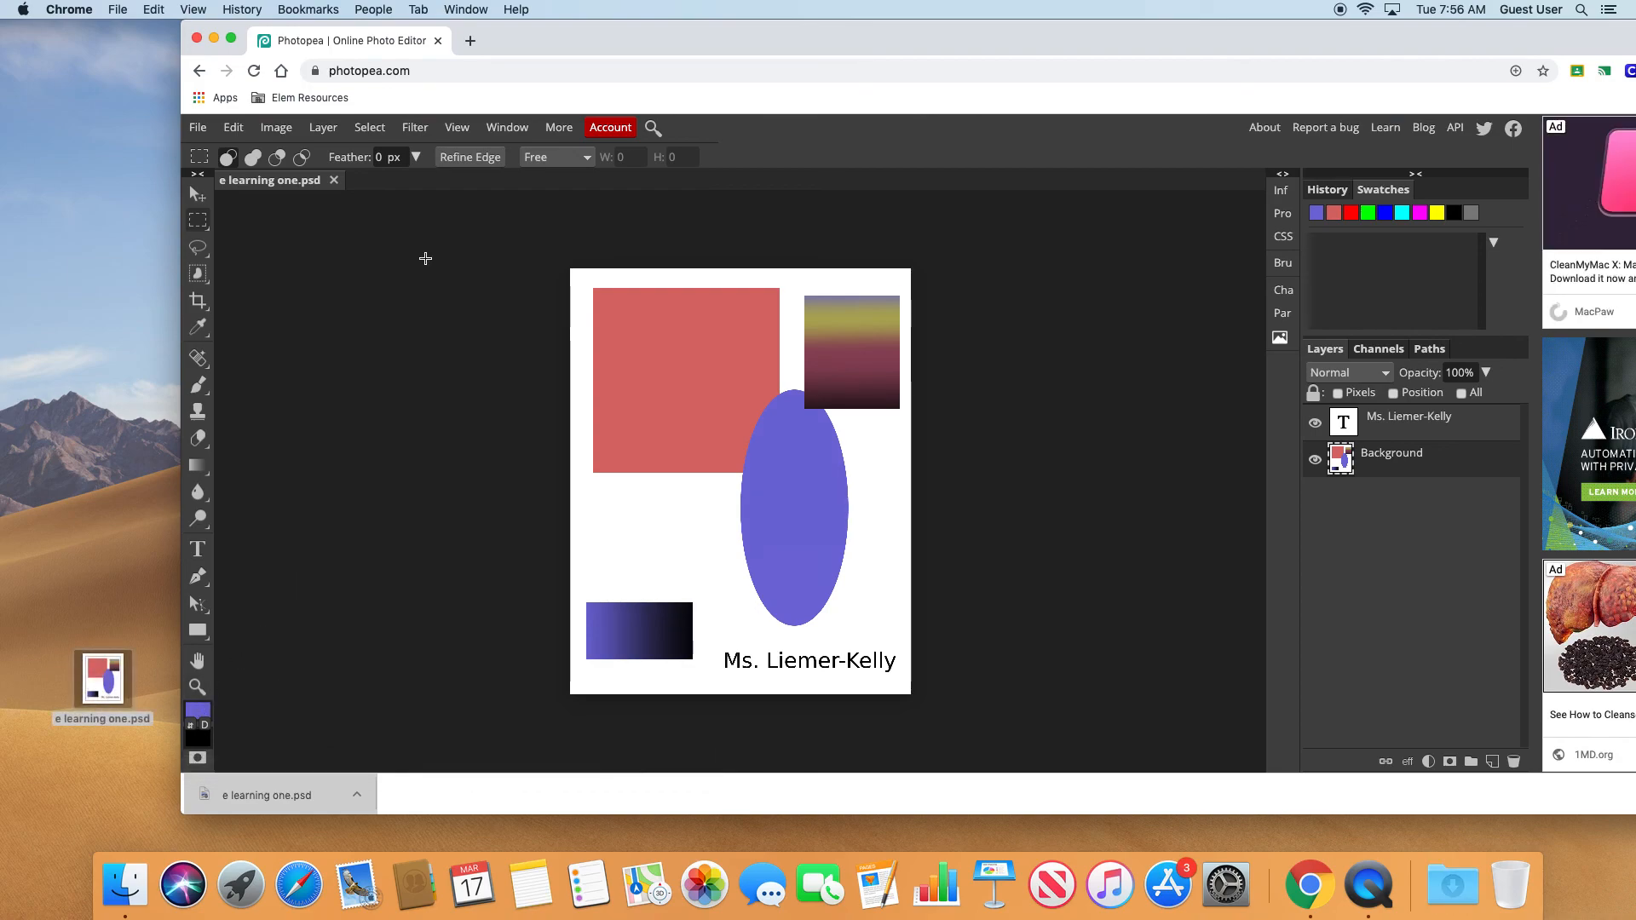
Step: Open the Google Classroom classwork page for Advanced Computer Graphics Period 9 in a new browser tab
left_click(469, 40)
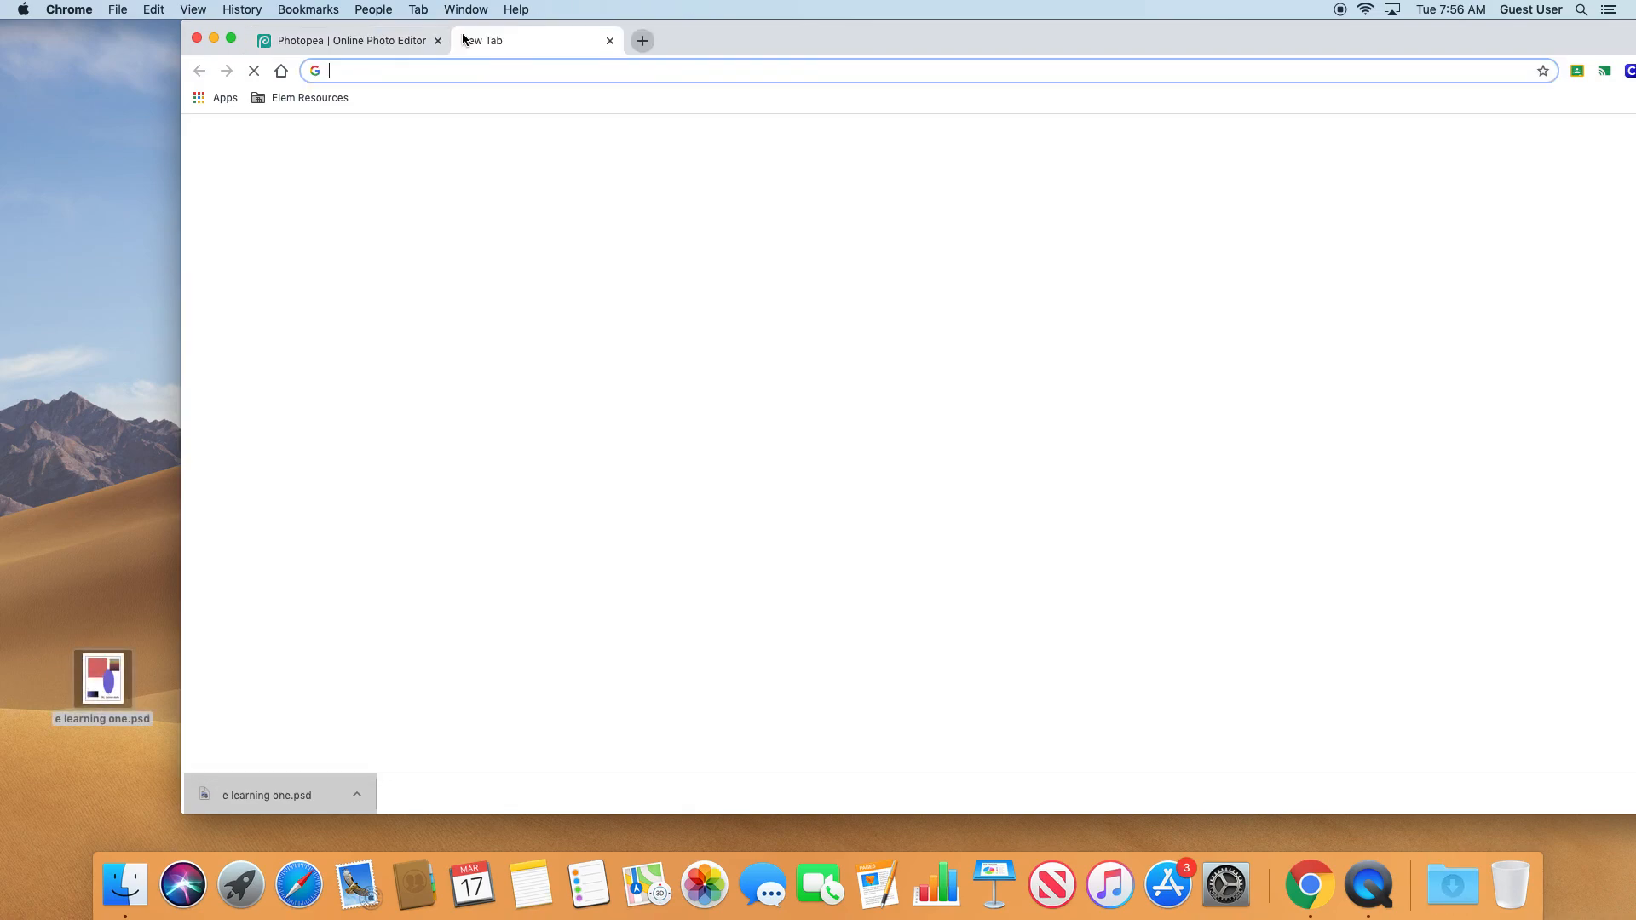
type("c")
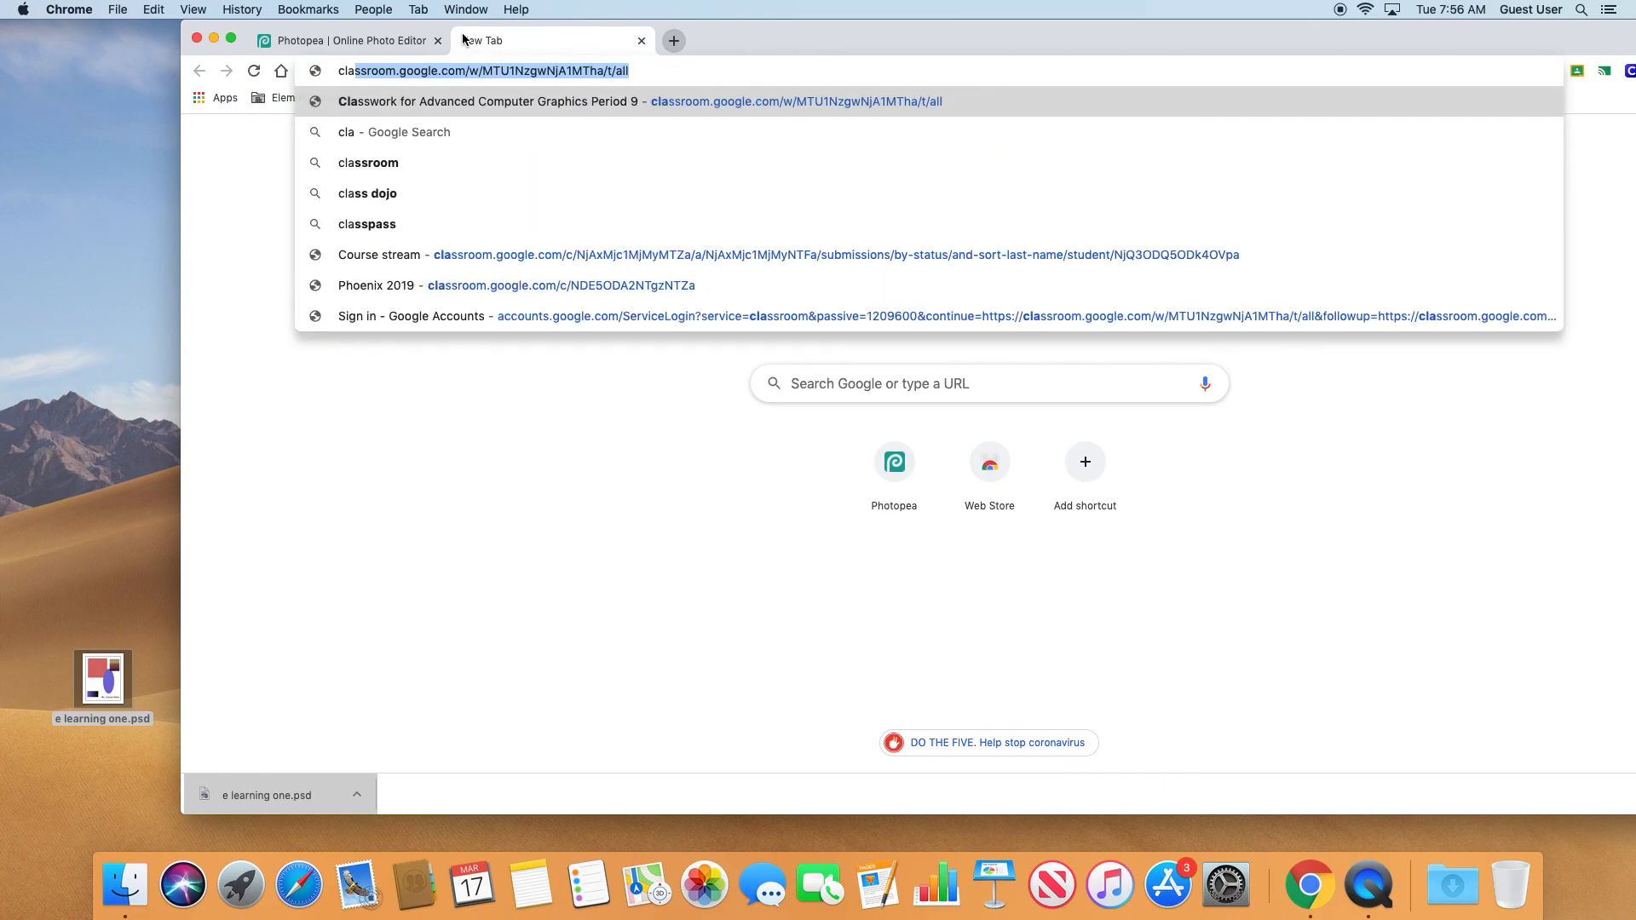
key("Return")
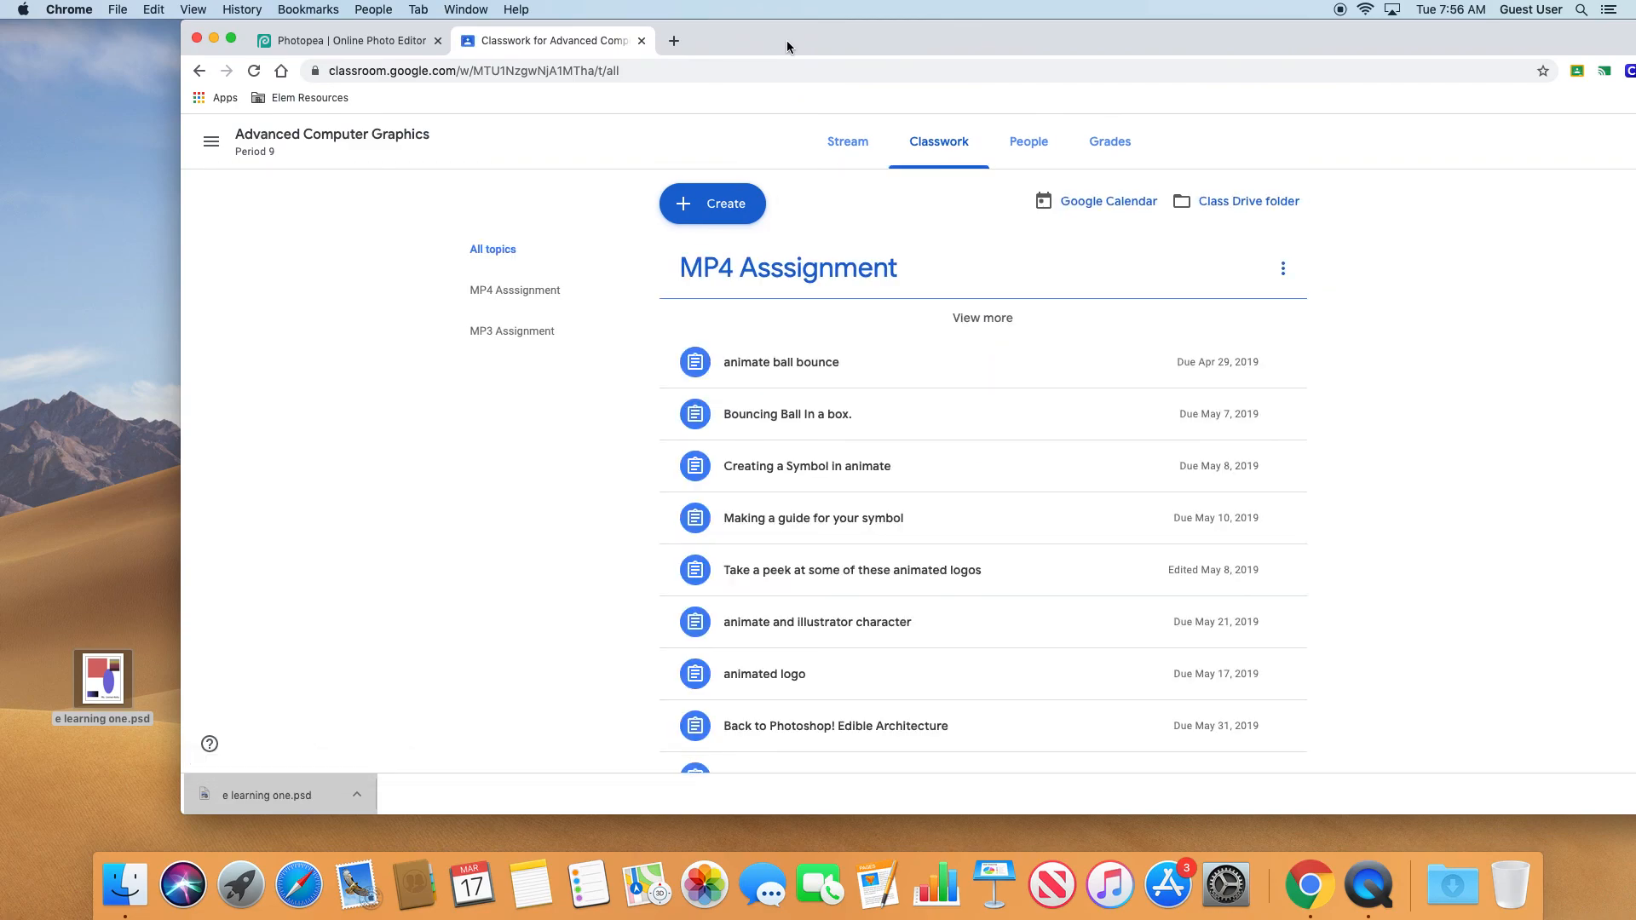
left_click_drag(786, 40, 746, 39)
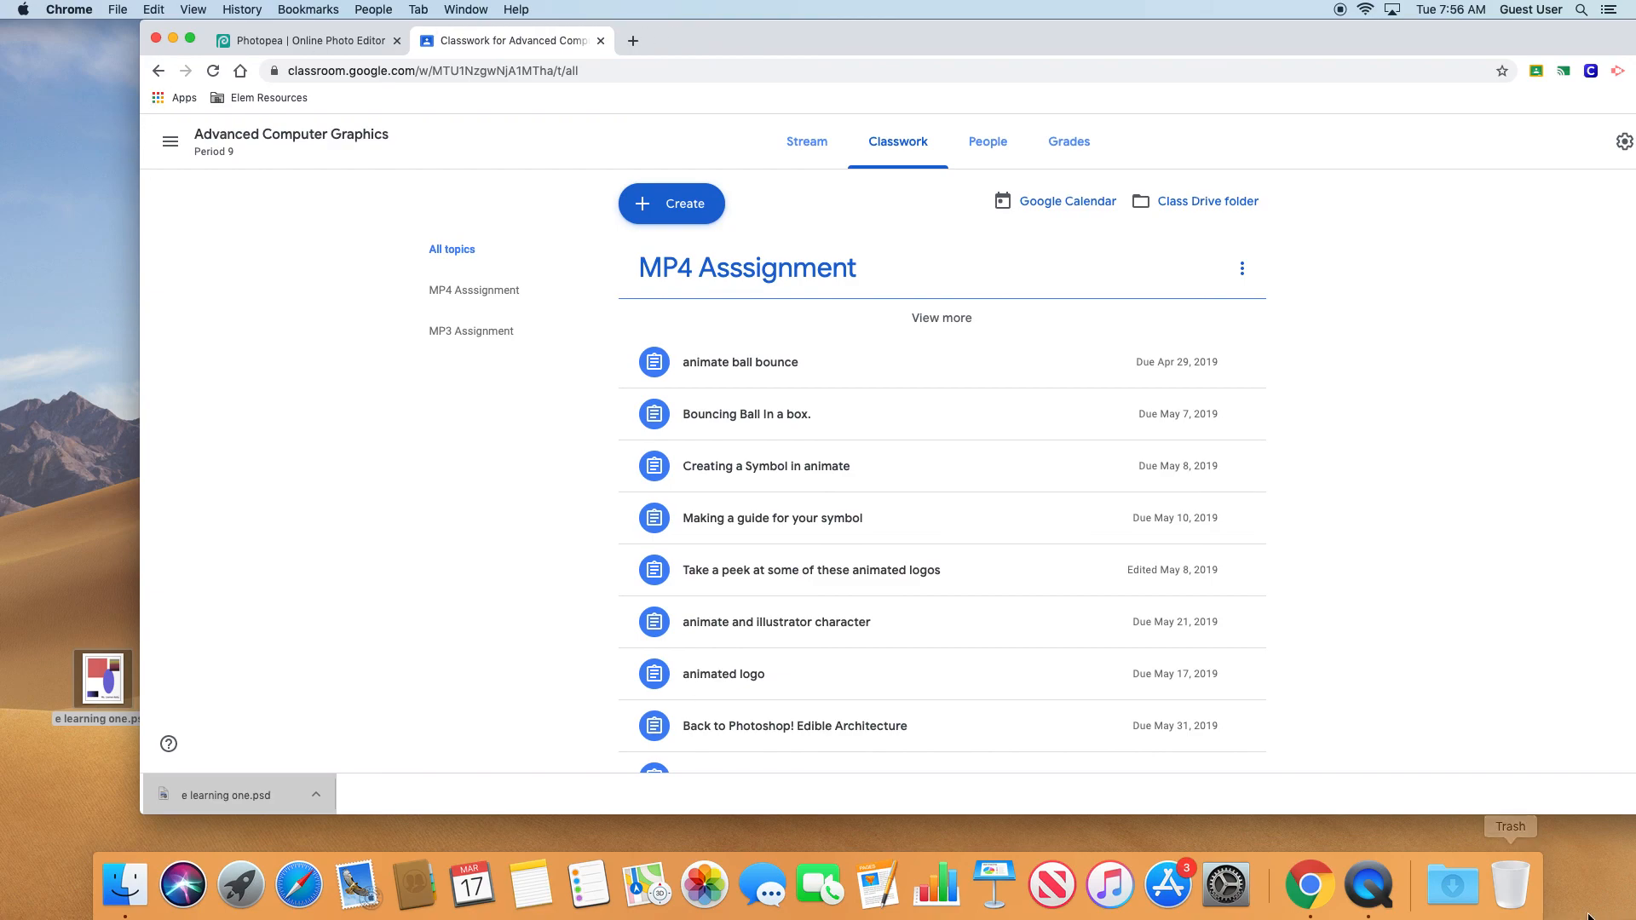
left_click(1377, 895)
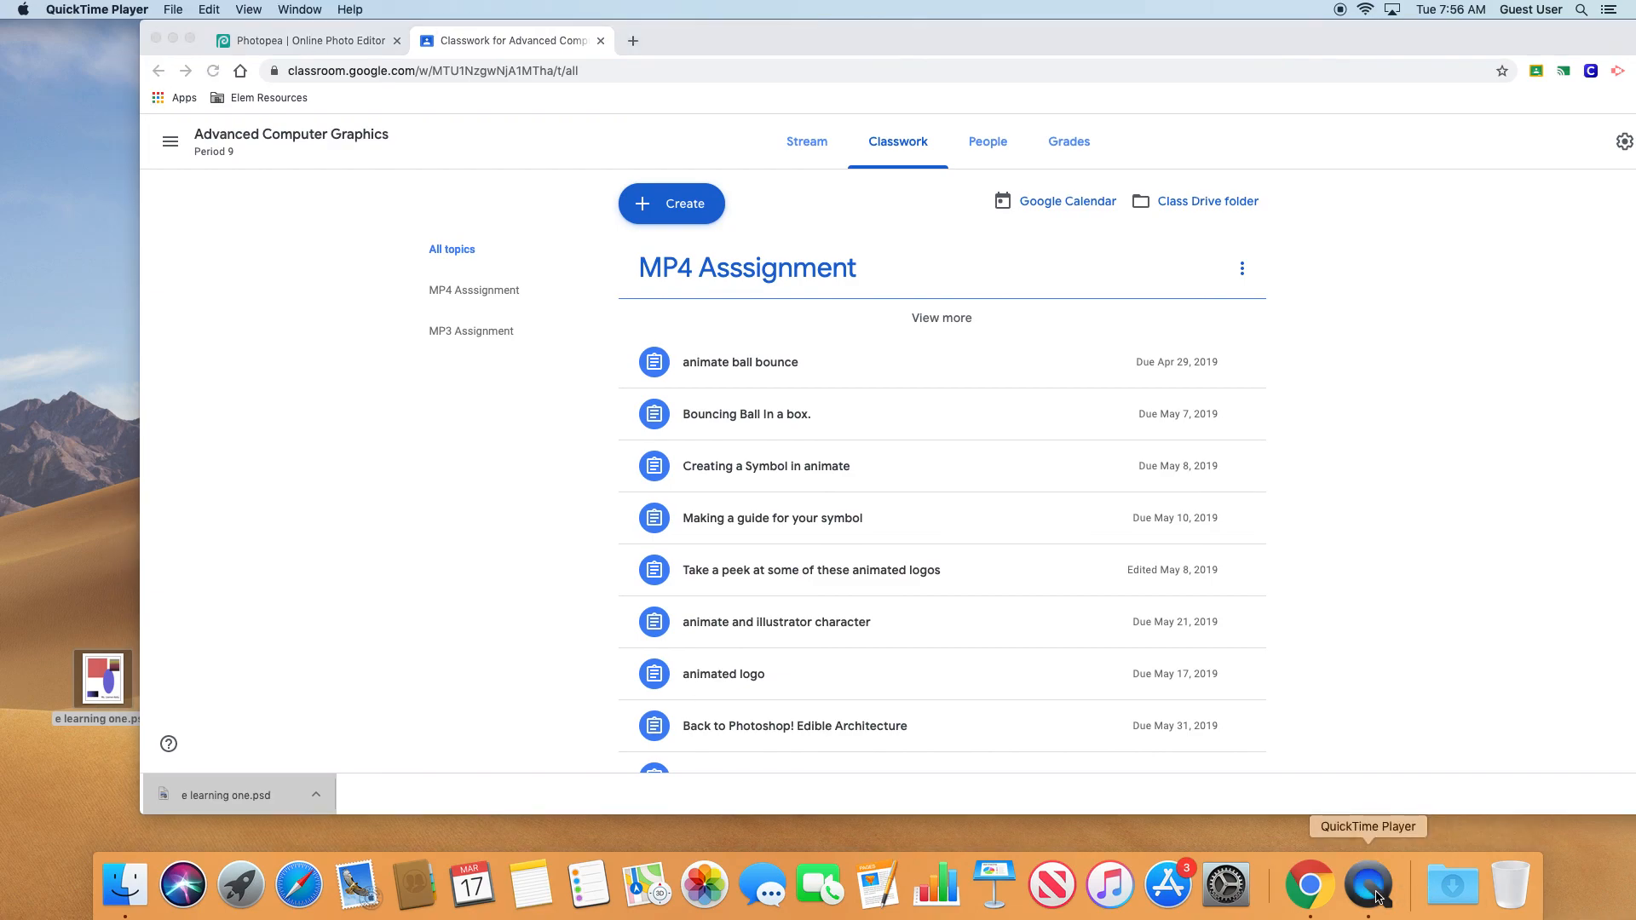
left_click(1378, 897)
right_click(1377, 897)
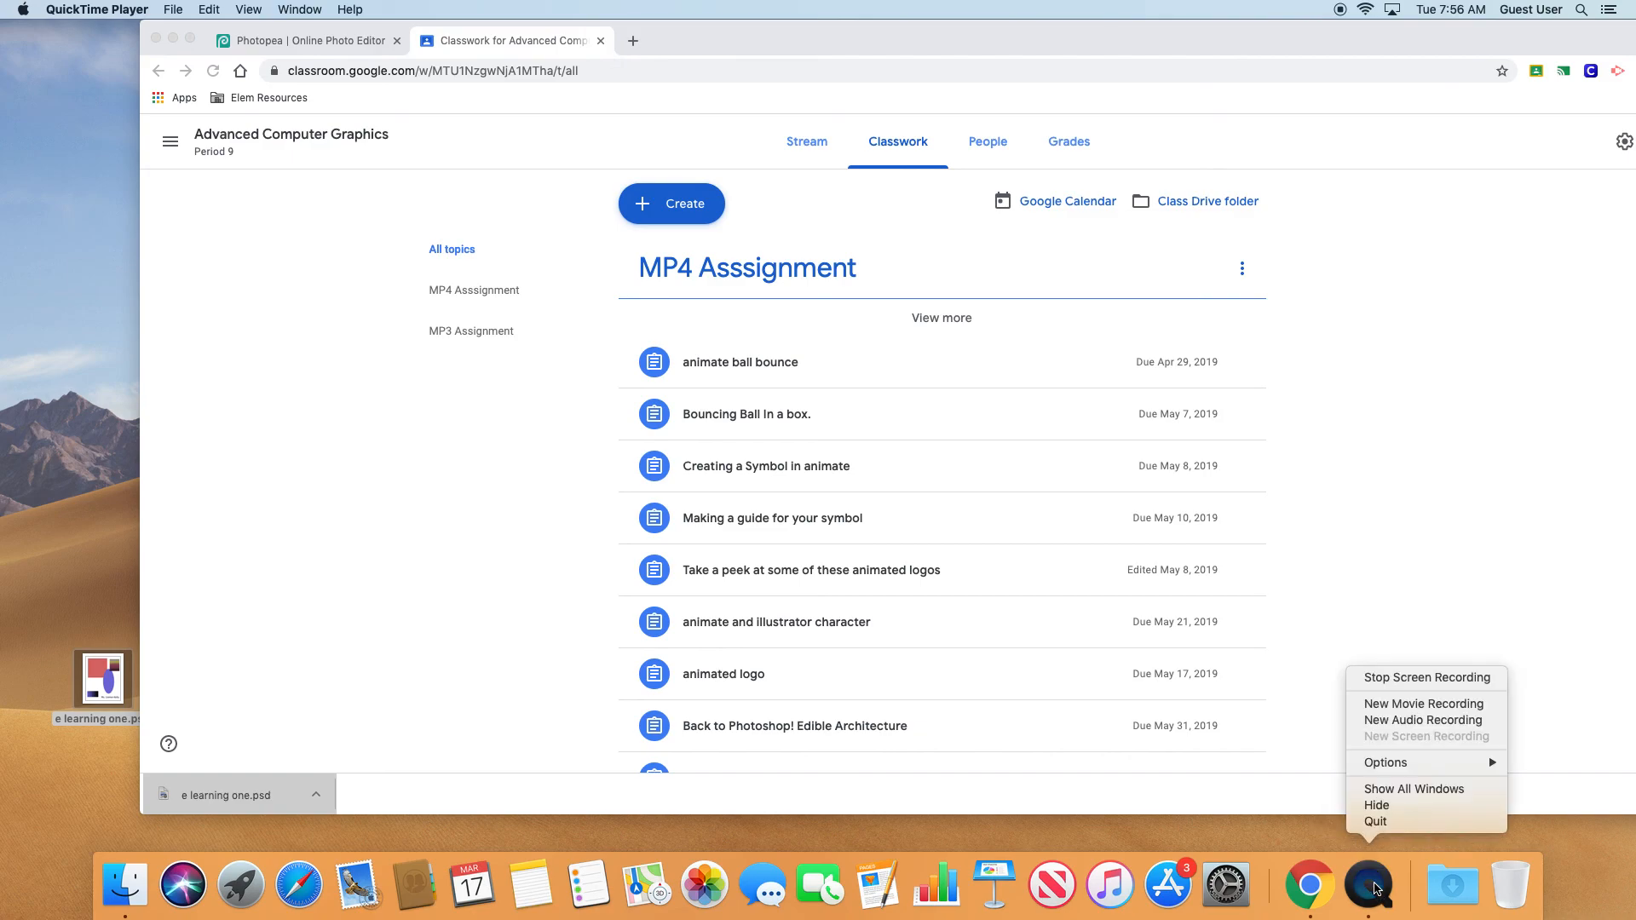